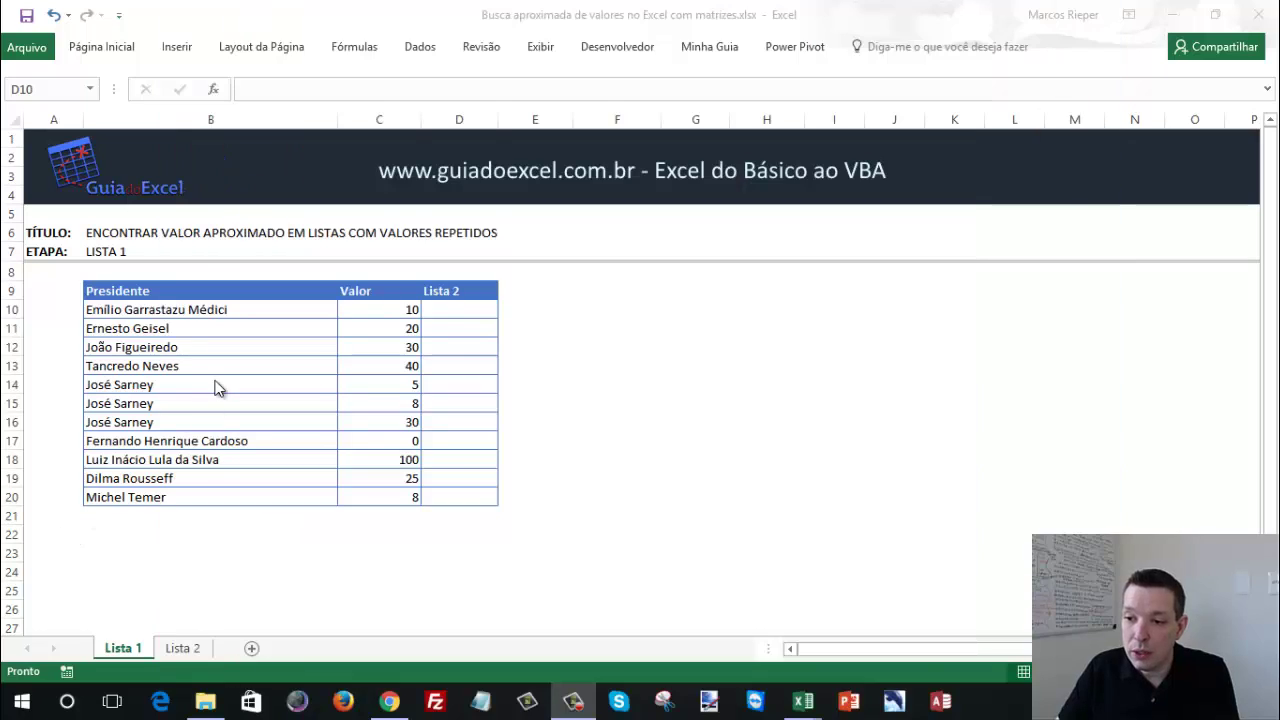
Step: Compare the three José Sarney rows and the value 5 between Lista 1 and Lista 2
{"action": "left_click", "coordinate": [176, 386]}
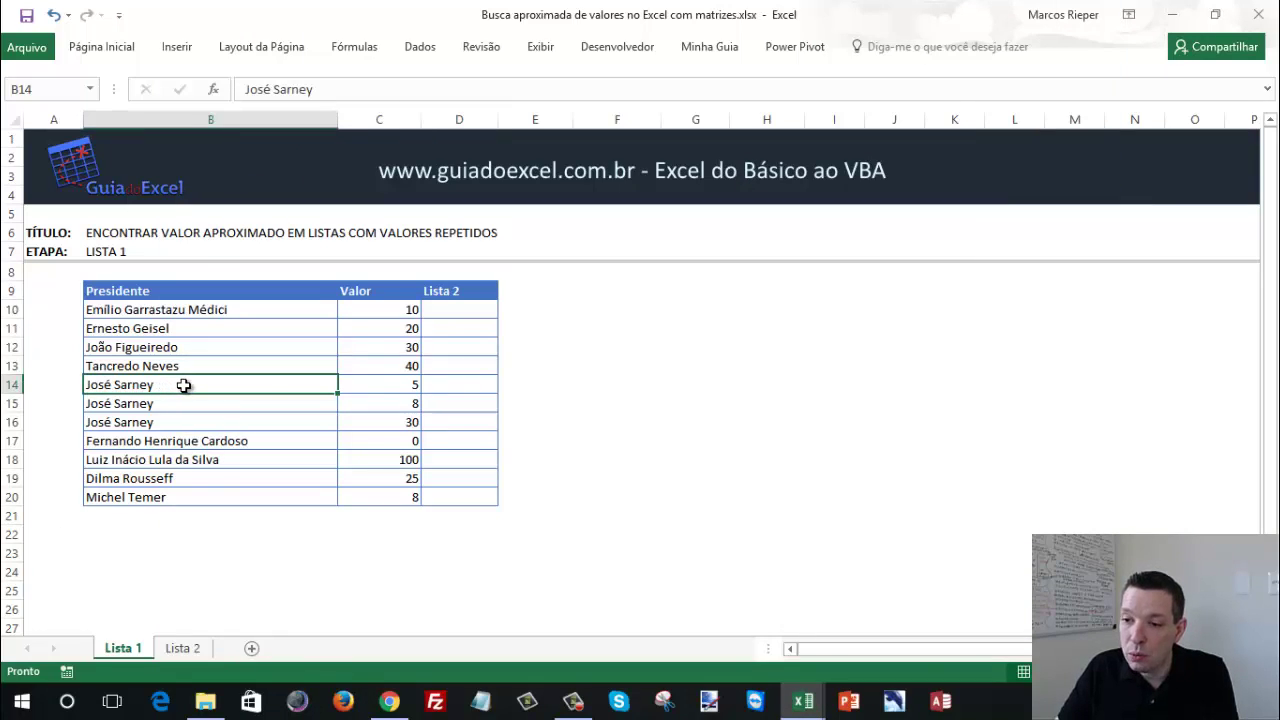
{"action": "mouse_move", "coordinate": [263, 384]}
{"action": "left_mouse_down"}
{"action": "mouse_move", "coordinate": [250, 424]}
{"action": "mouse_move", "coordinate": [384, 420]}
{"action": "left_mouse_up"}
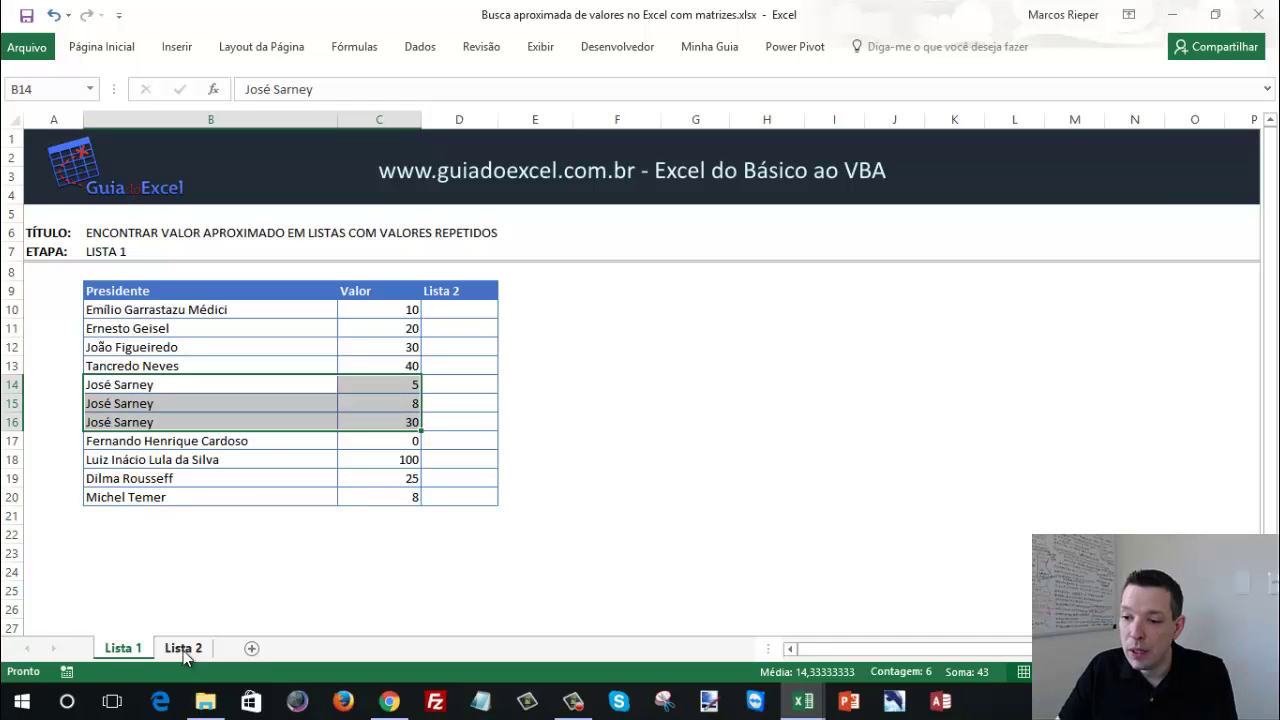
{"action": "left_click", "coordinate": [183, 649]}
{"action": "left_click_drag", "start_coordinate": [191, 367], "coordinate": [362, 405]}
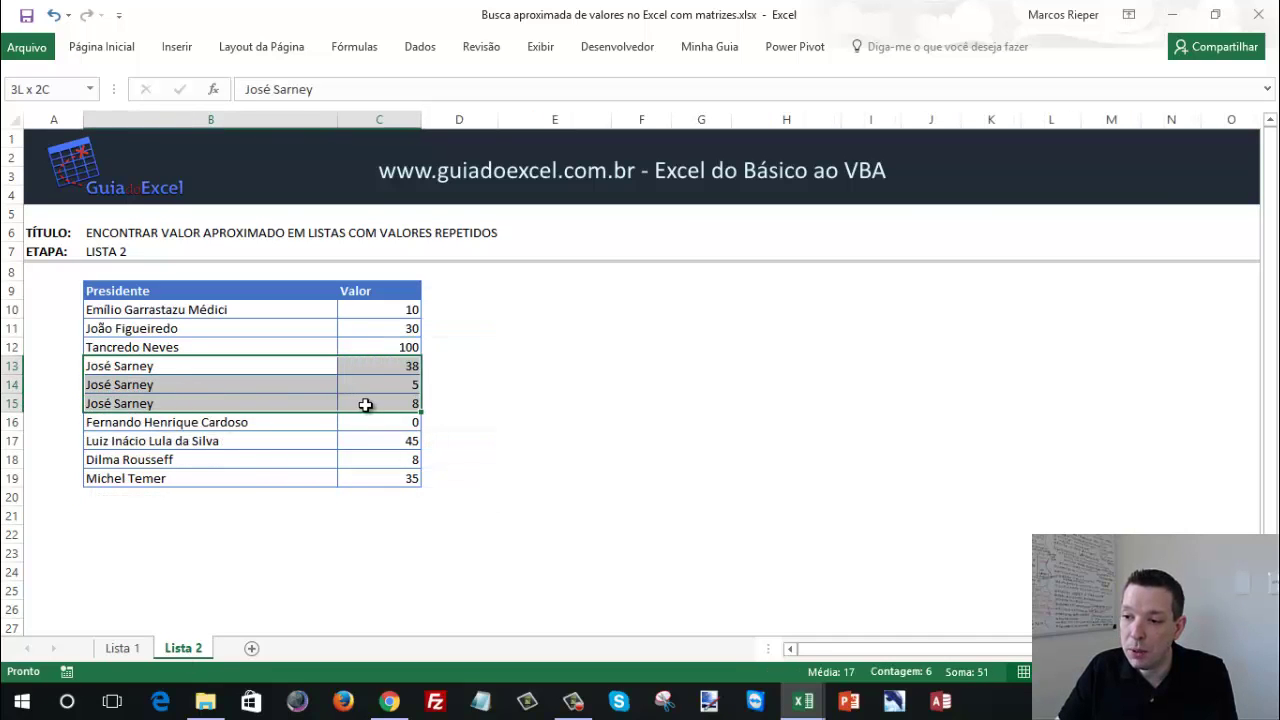
{"action": "left_click", "coordinate": [128, 648]}
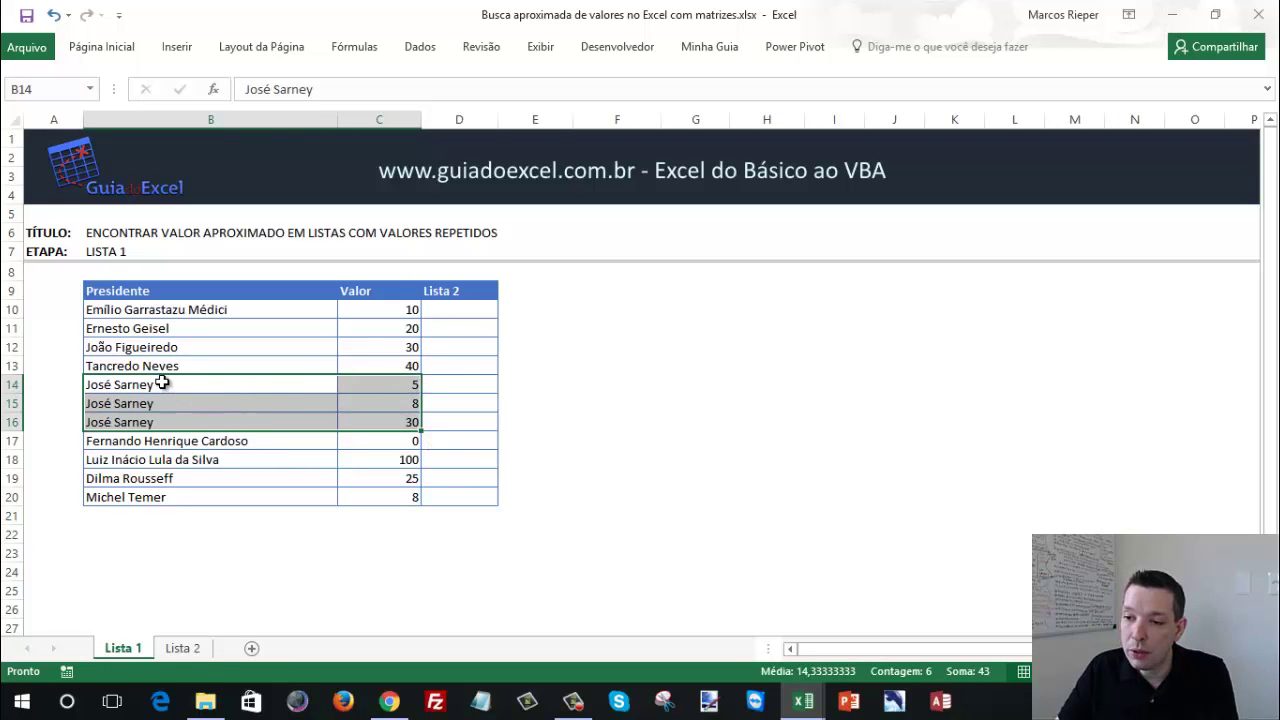
{"action": "left_click_drag", "start_coordinate": [163, 385], "coordinate": [358, 386]}
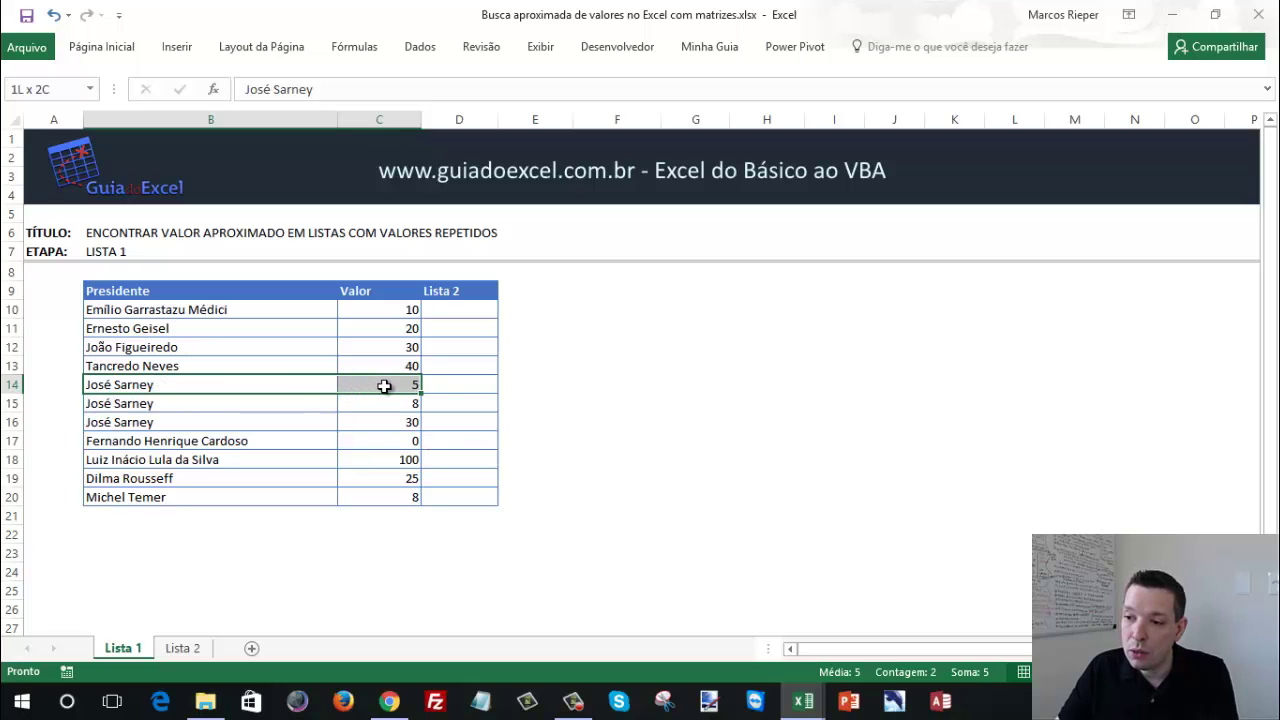
{"action": "left_click", "coordinate": [397, 386]}
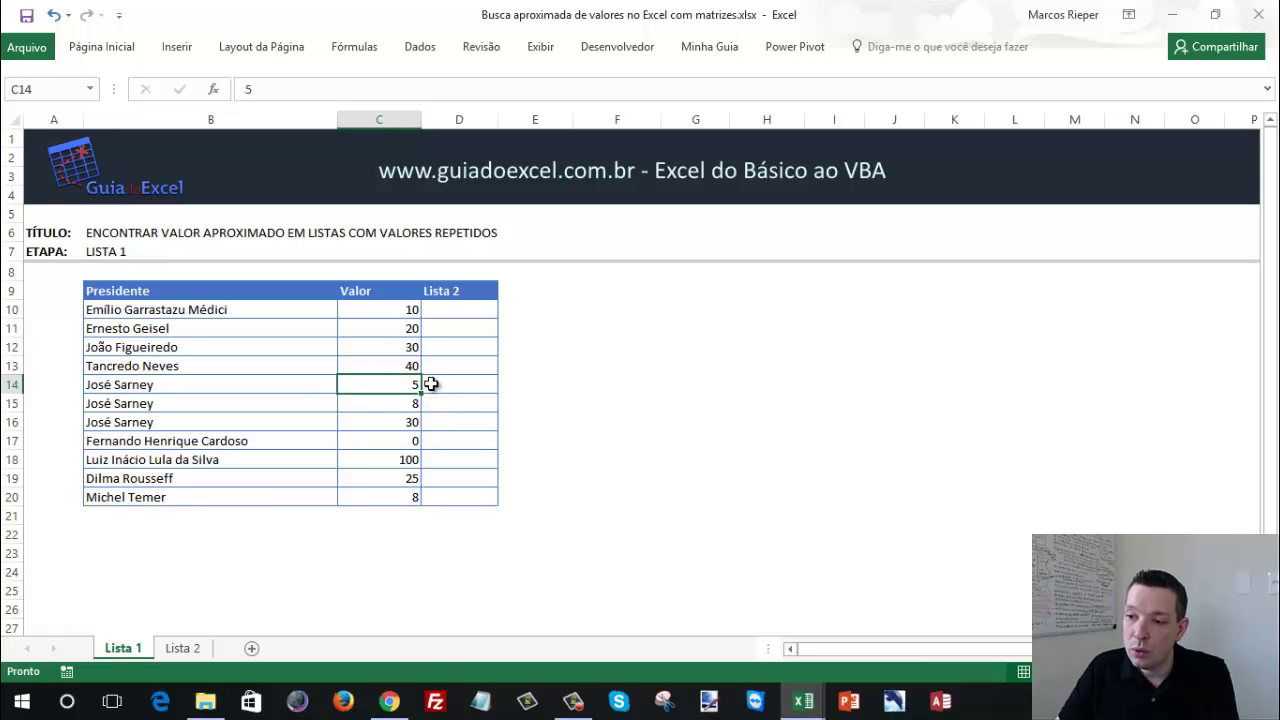
{"action": "left_click", "coordinate": [183, 650]}
{"action": "left_click", "coordinate": [392, 384]}
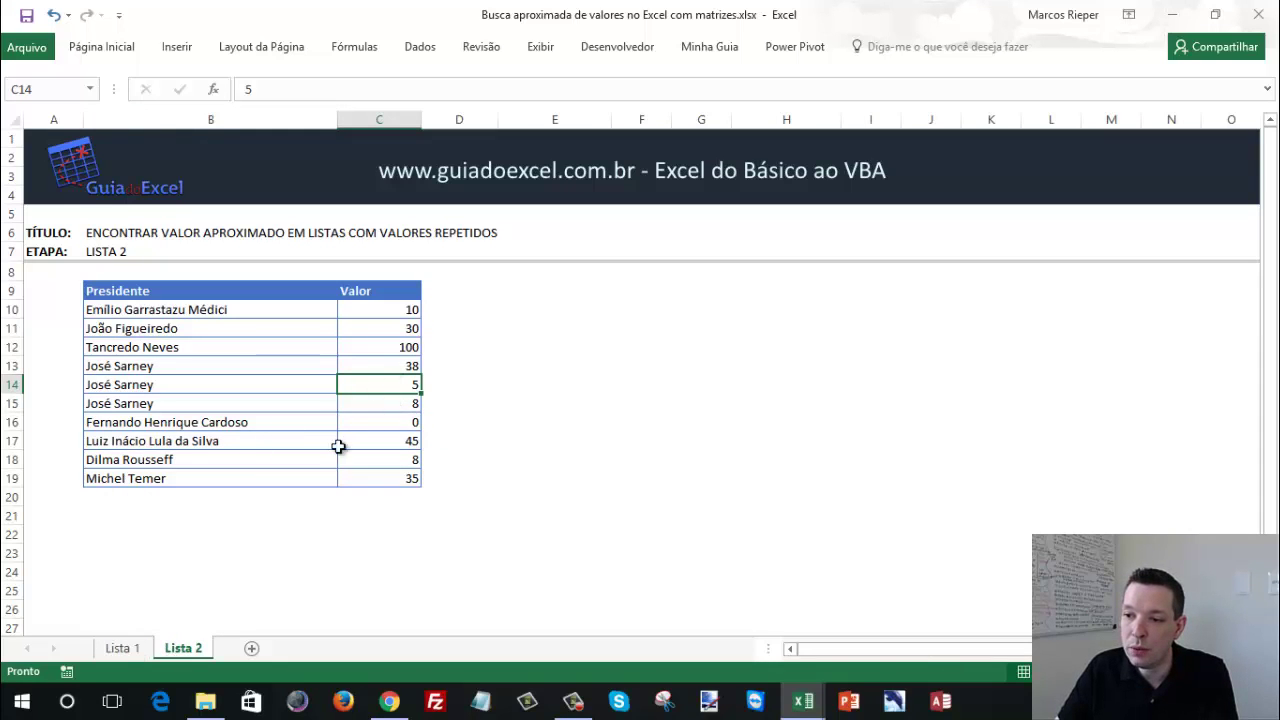
{"action": "left_click", "coordinate": [137, 649]}
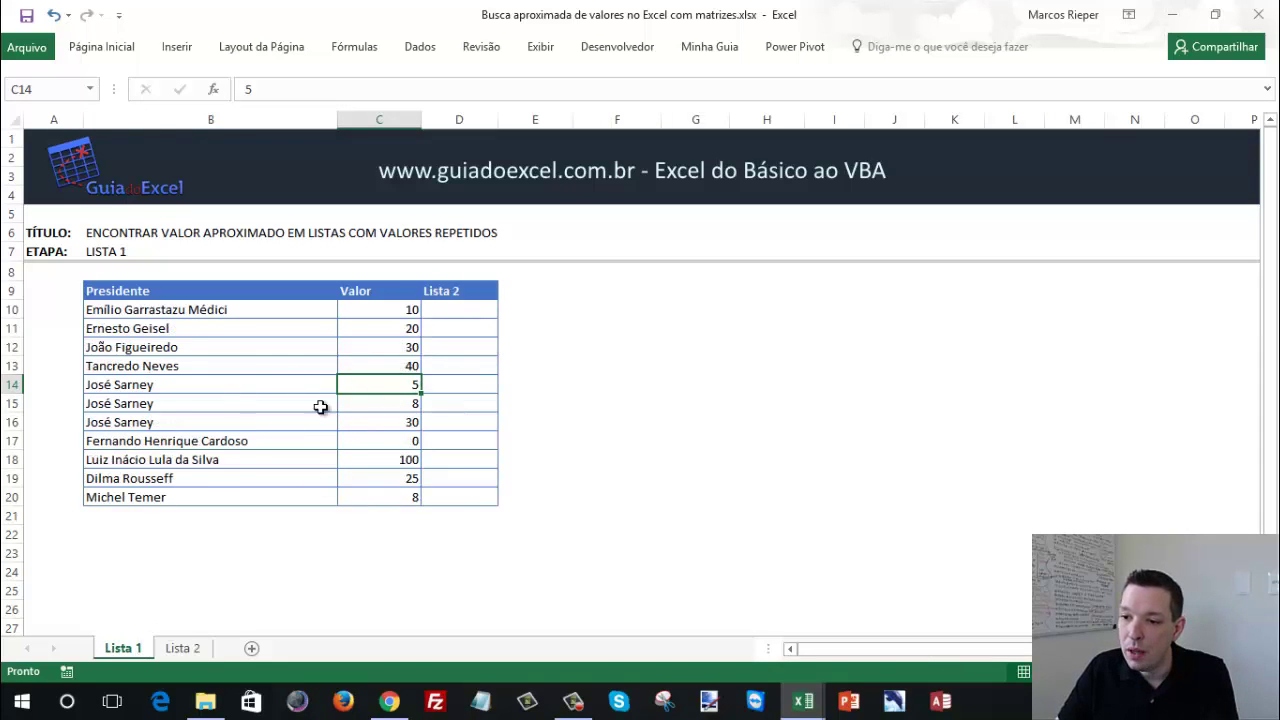
Step: Compare José Sarney's values 8 and 30 with Lista 2's values 5, 8 and 38
{"action": "left_click", "coordinate": [386, 404]}
{"action": "left_click", "coordinate": [183, 648]}
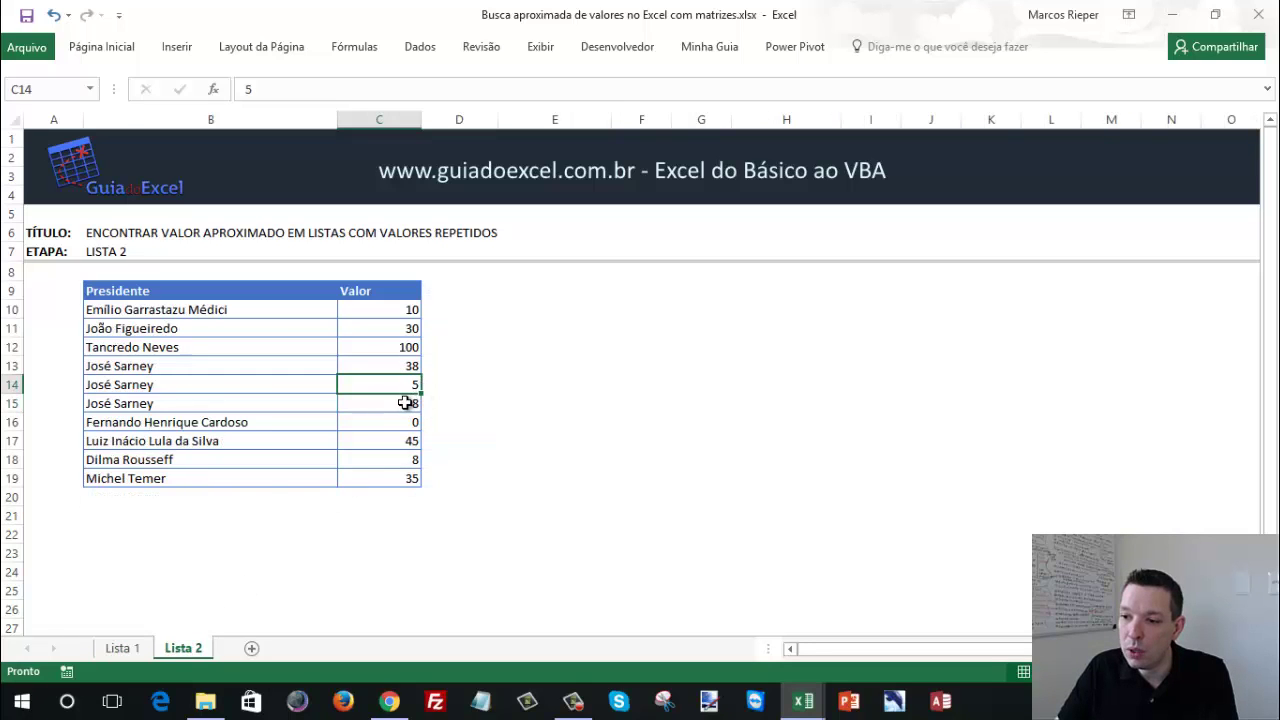
{"action": "left_click", "coordinate": [405, 403]}
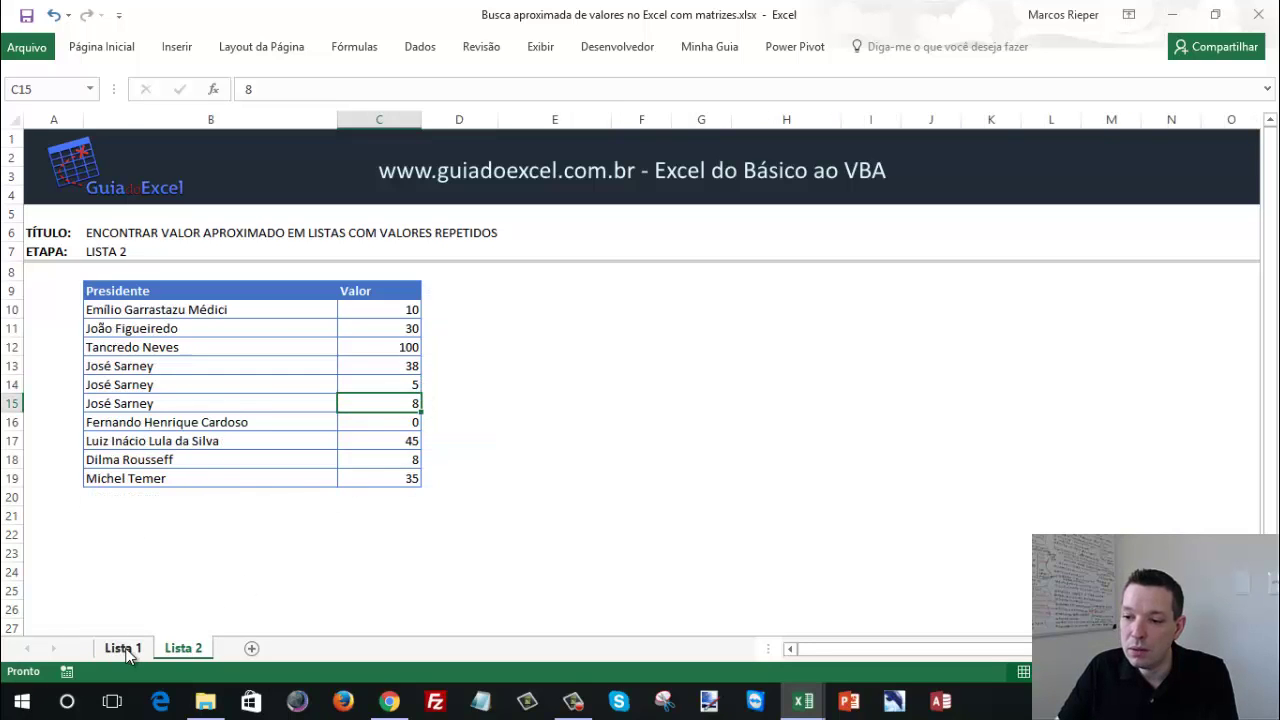
{"action": "left_click", "coordinate": [123, 648]}
{"action": "left_click_drag", "start_coordinate": [383, 421], "coordinate": [363, 423]}
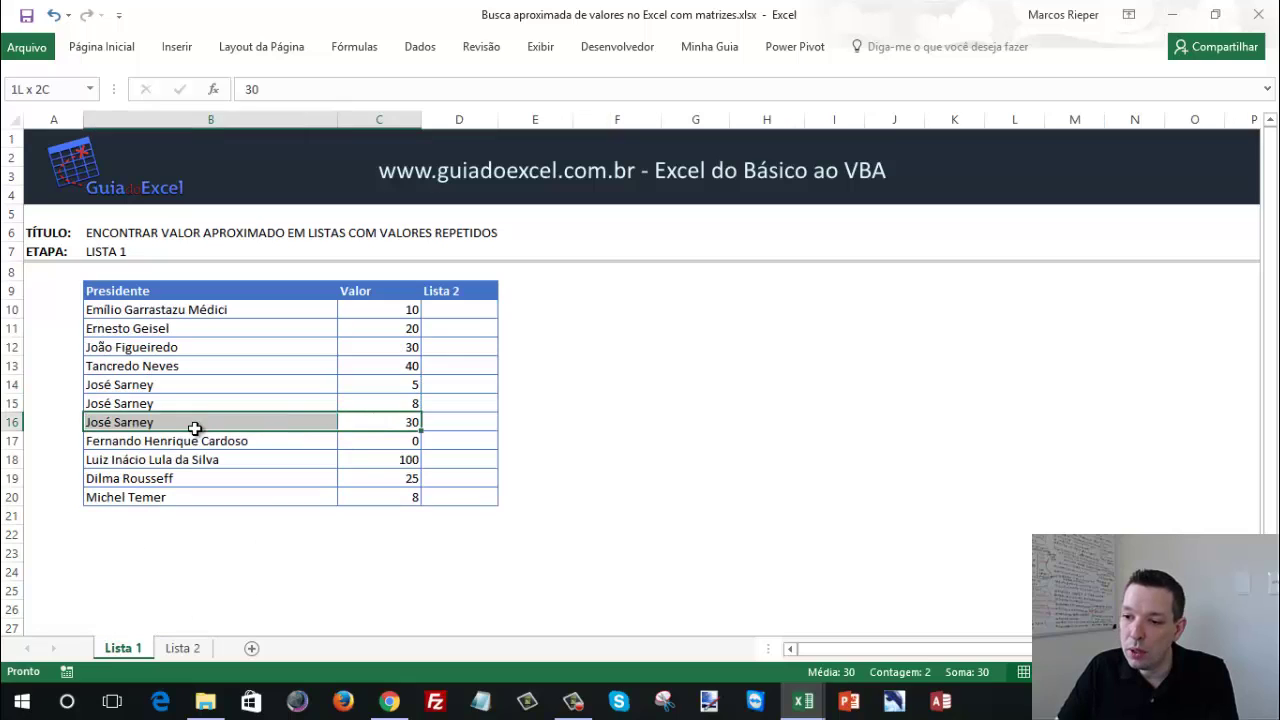
{"action": "left_click", "coordinate": [183, 648]}
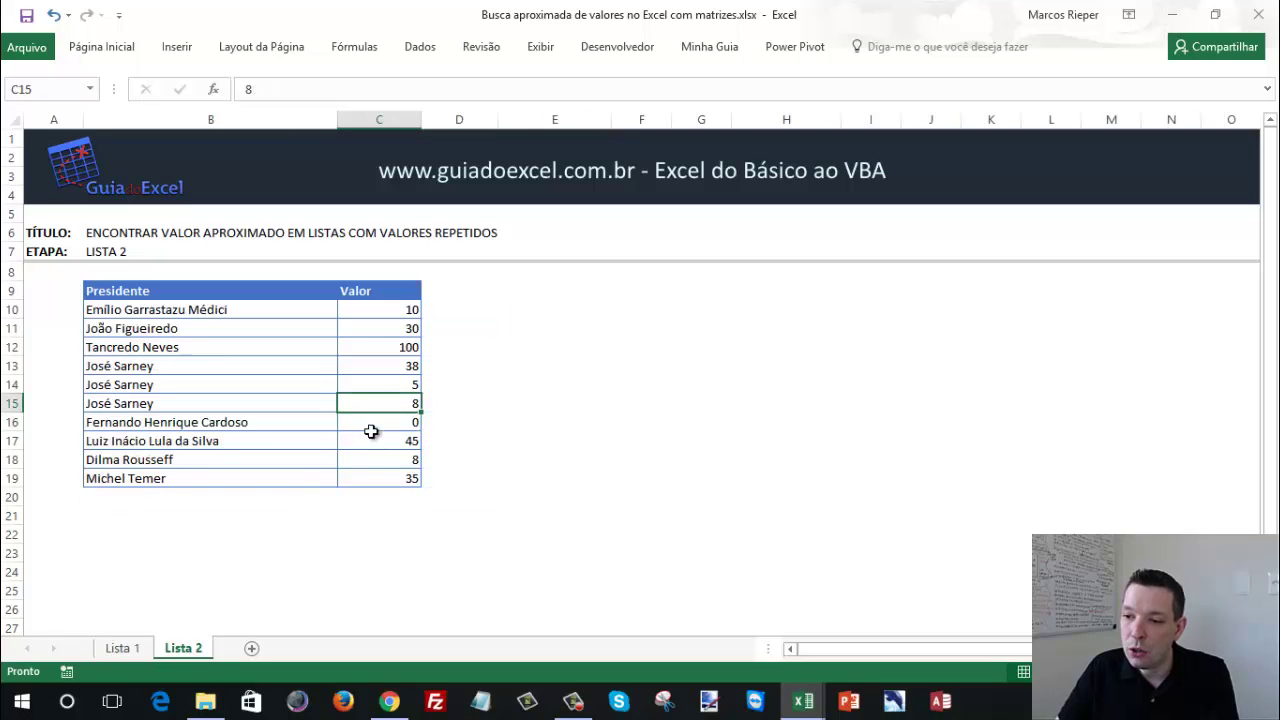
{"action": "left_click", "coordinate": [390, 385]}
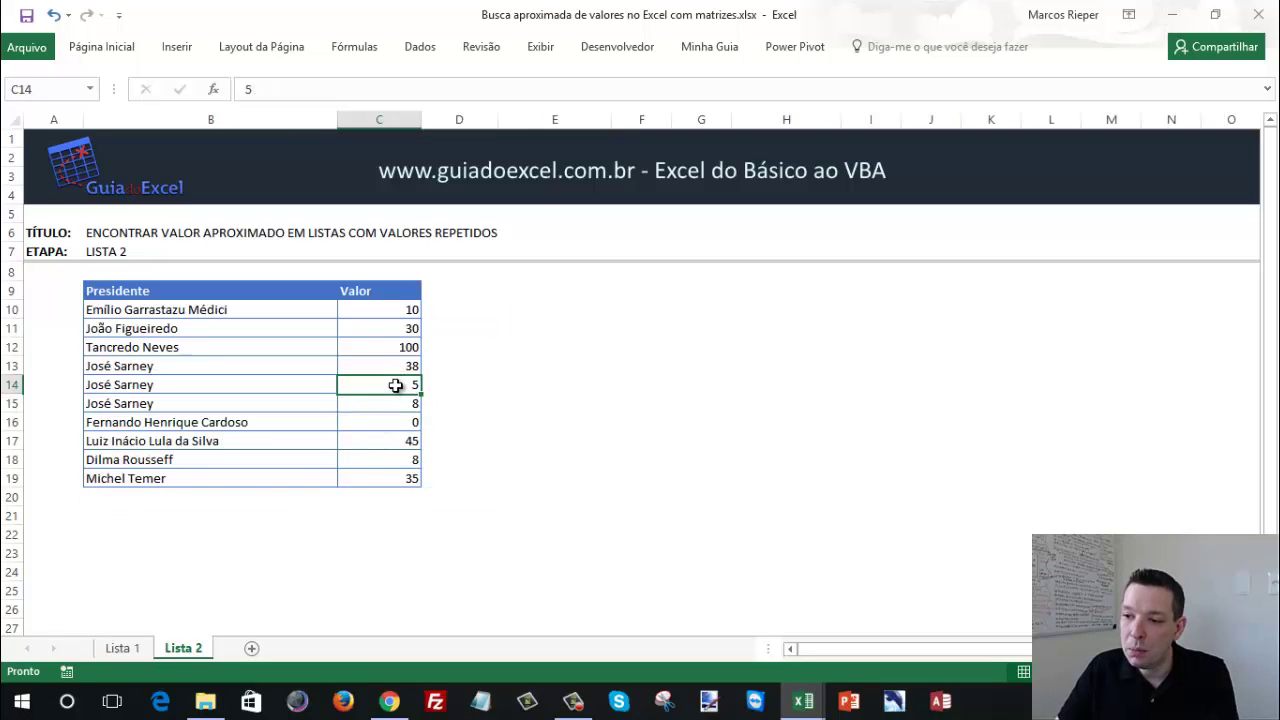
{"action": "left_click", "coordinate": [394, 402]}
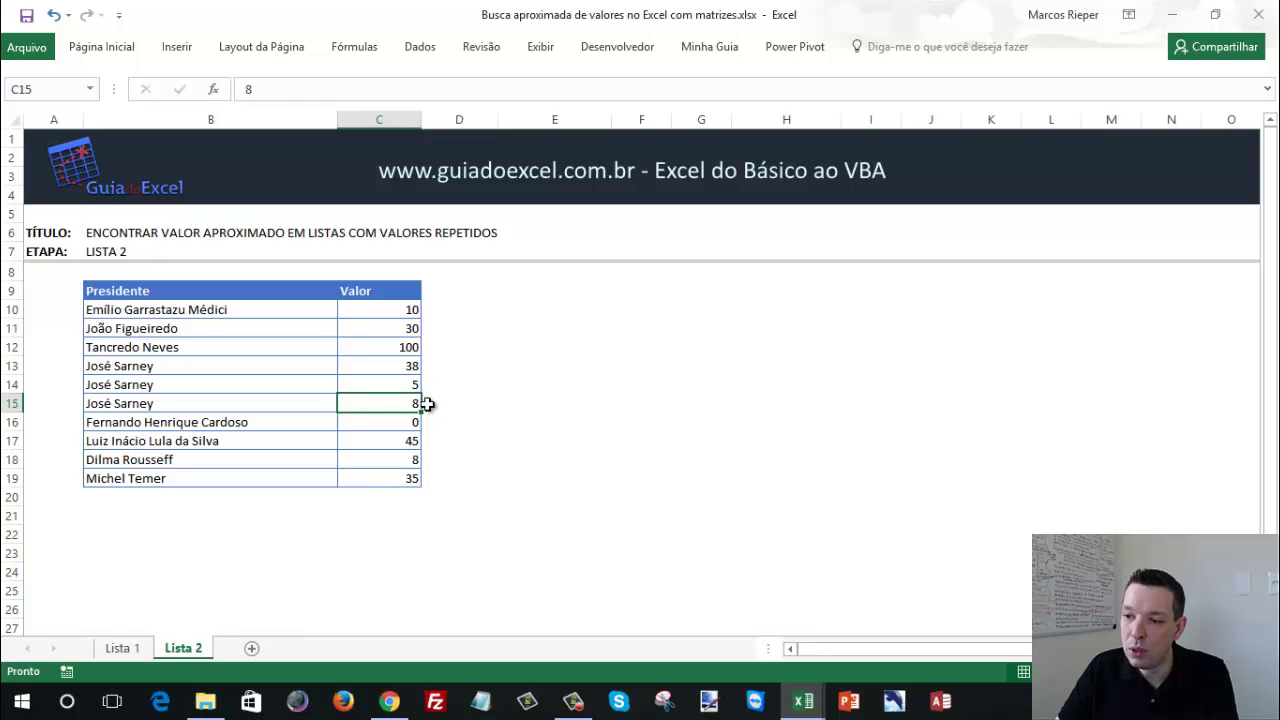
{"action": "left_click", "coordinate": [409, 368]}
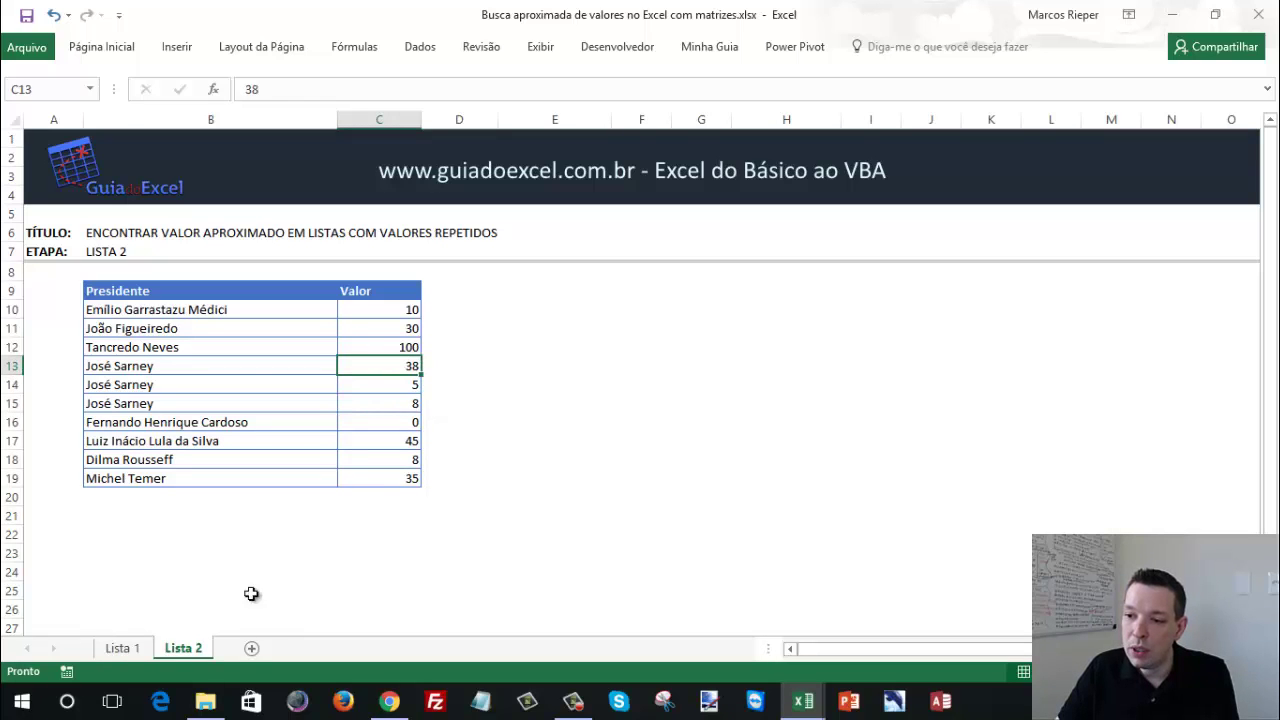
{"action": "left_click", "coordinate": [121, 648]}
Step: Point out Lista 1's Valor and name columns and select D10 for the formula
{"action": "left_click", "coordinate": [452, 423]}
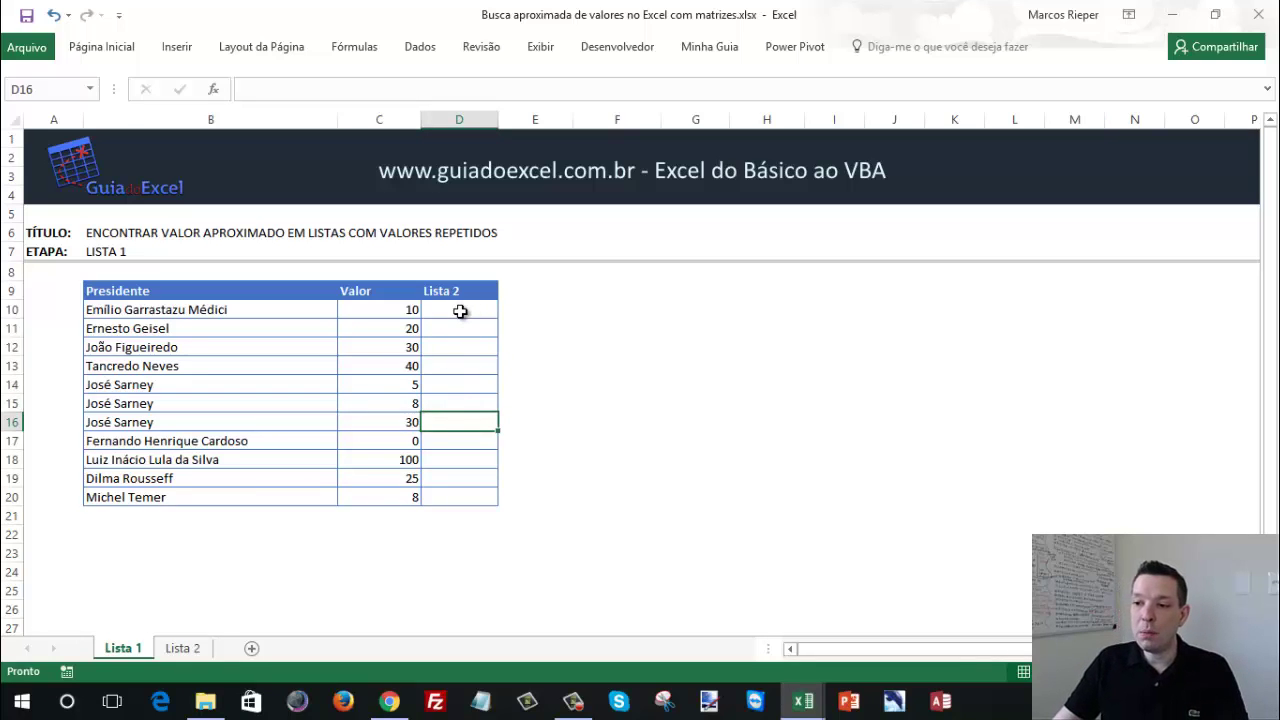
{"action": "mouse_move", "coordinate": [460, 311]}
{"action": "left_mouse_down"}
{"action": "mouse_move", "coordinate": [452, 497]}
{"action": "mouse_move", "coordinate": [388, 313]}
{"action": "left_mouse_up"}
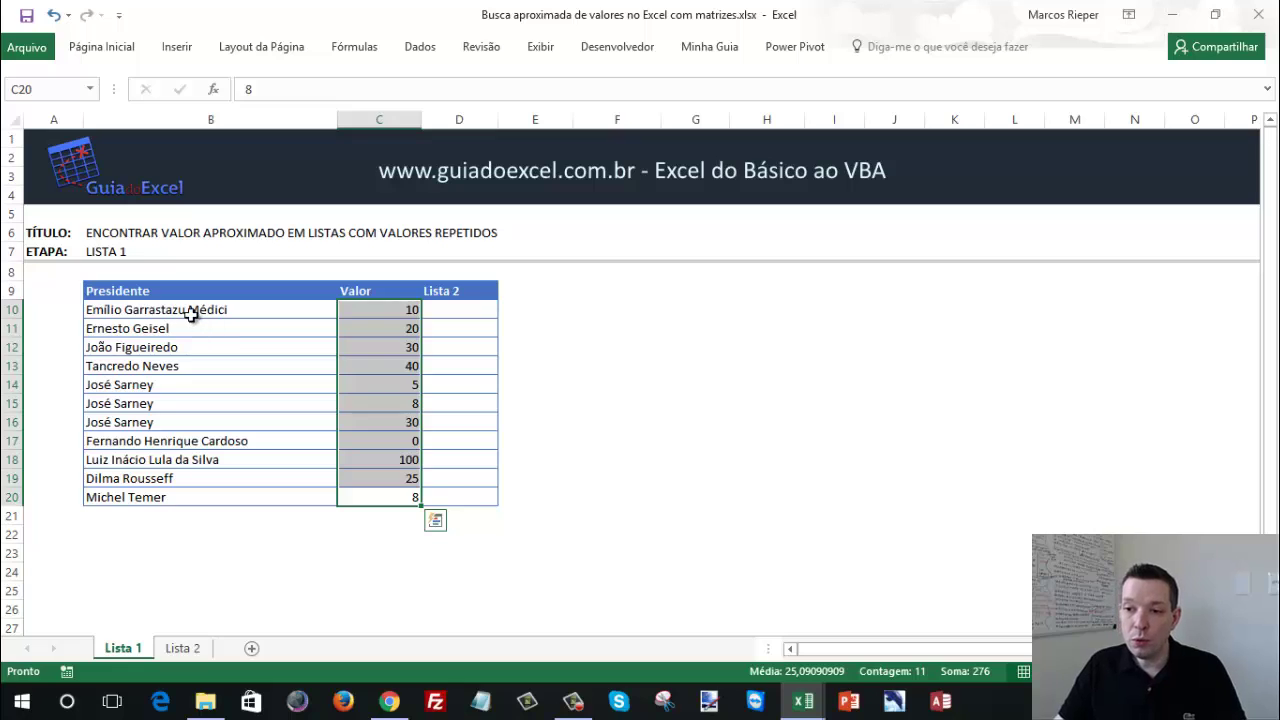
{"action": "left_click_drag", "start_coordinate": [191, 314], "coordinate": [189, 497]}
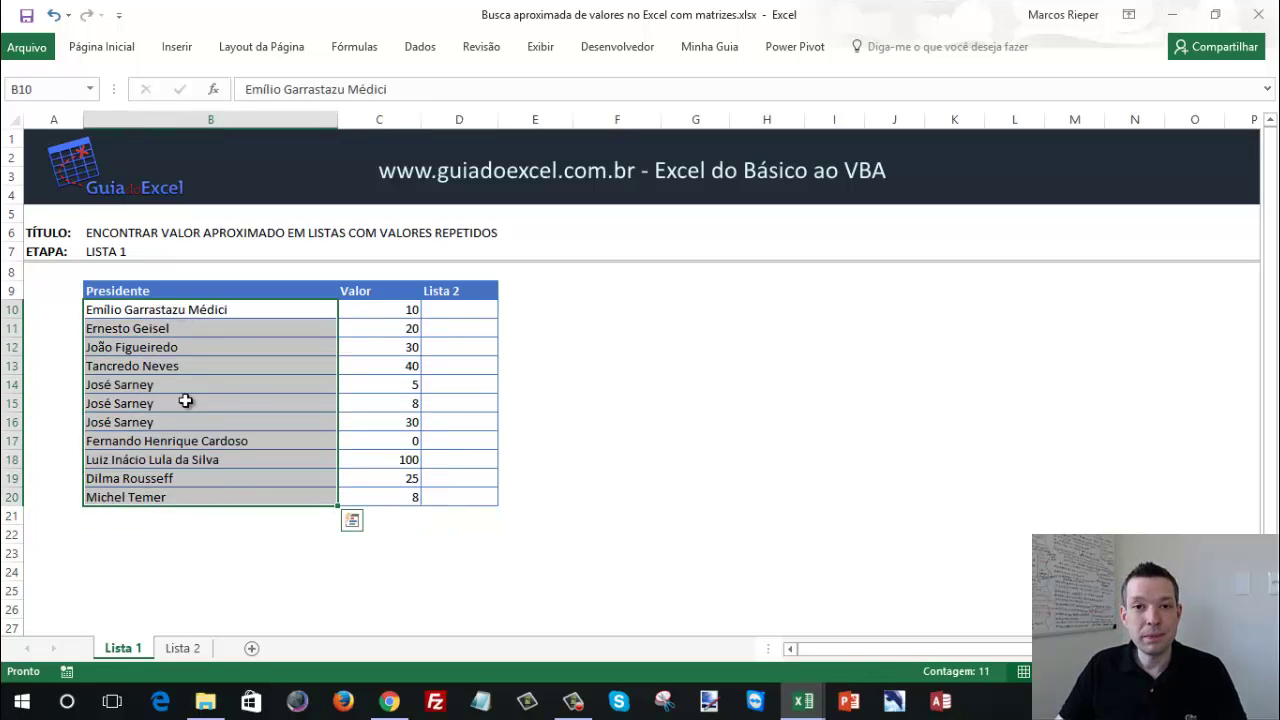
{"action": "left_click", "coordinate": [400, 328]}
{"action": "left_click", "coordinate": [452, 295]}
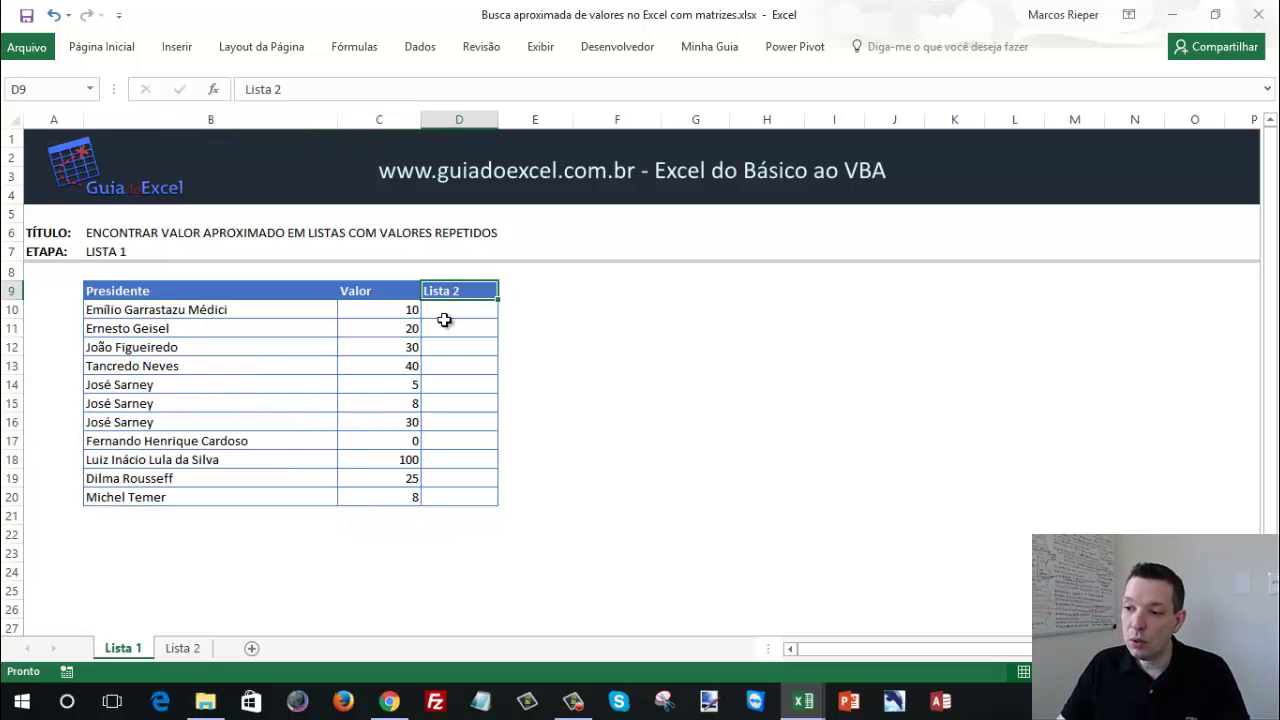
{"action": "left_click", "coordinate": [446, 314]}
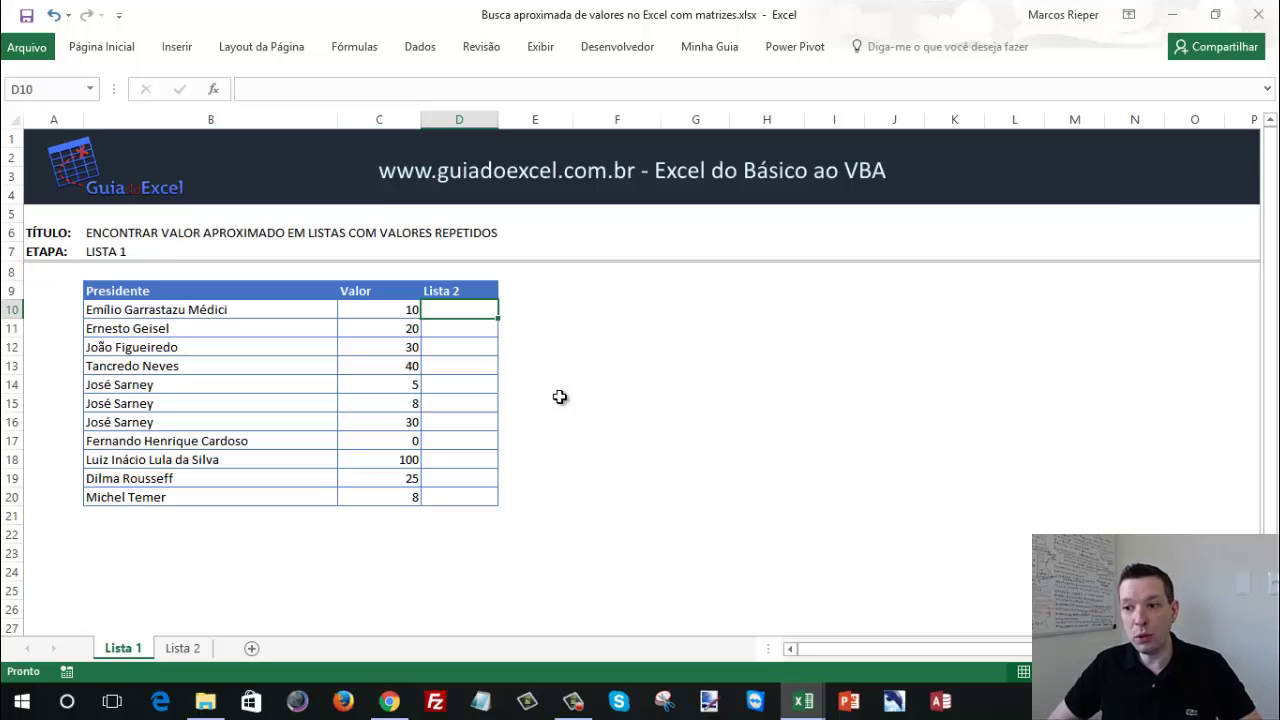
Step: Start =MÍNIMO( with the test B10='Lista 2'!$B$10:$B$19
{"action": "type", "text": "="}
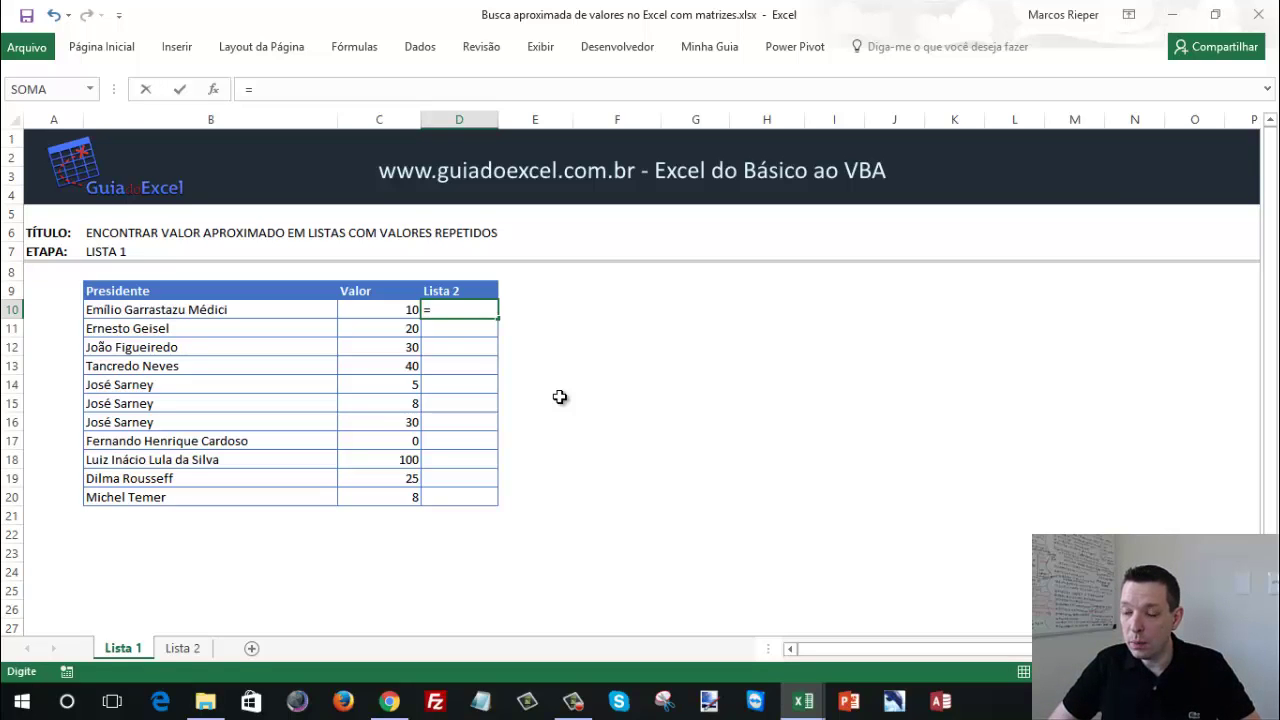
{"action": "type", "text": "MÍ"}
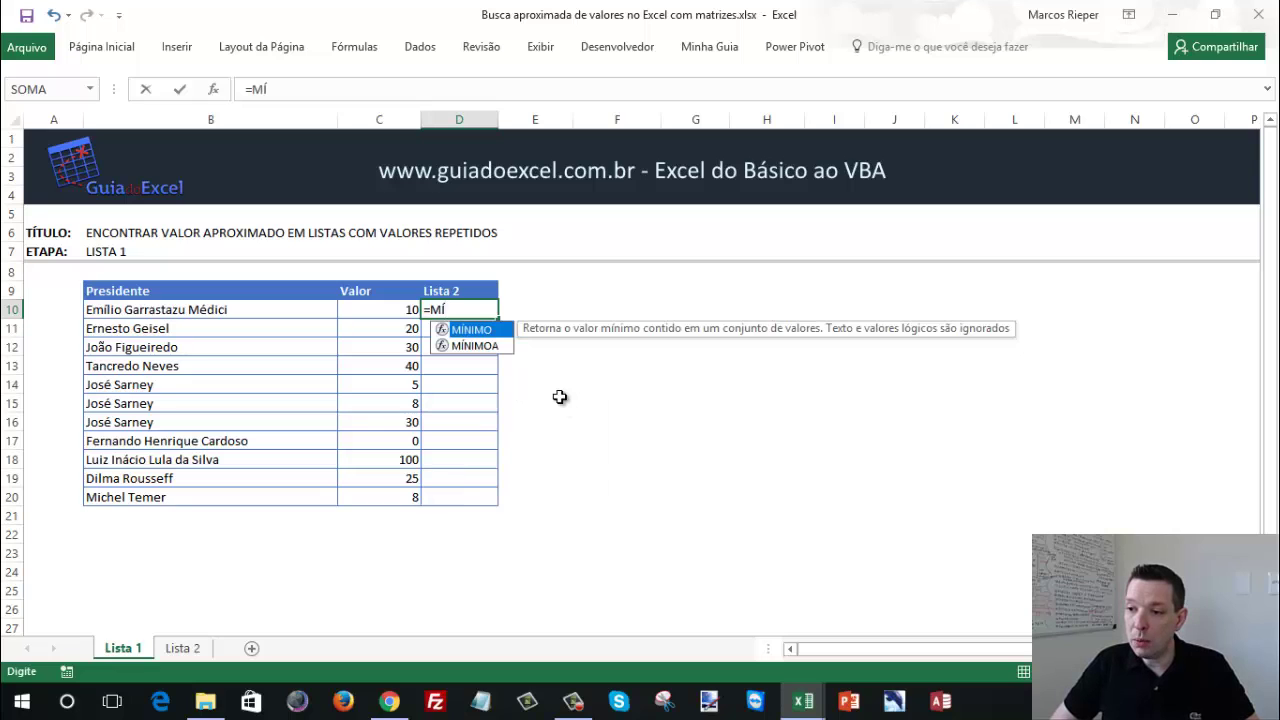
{"action": "type", "text": "NIMO"}
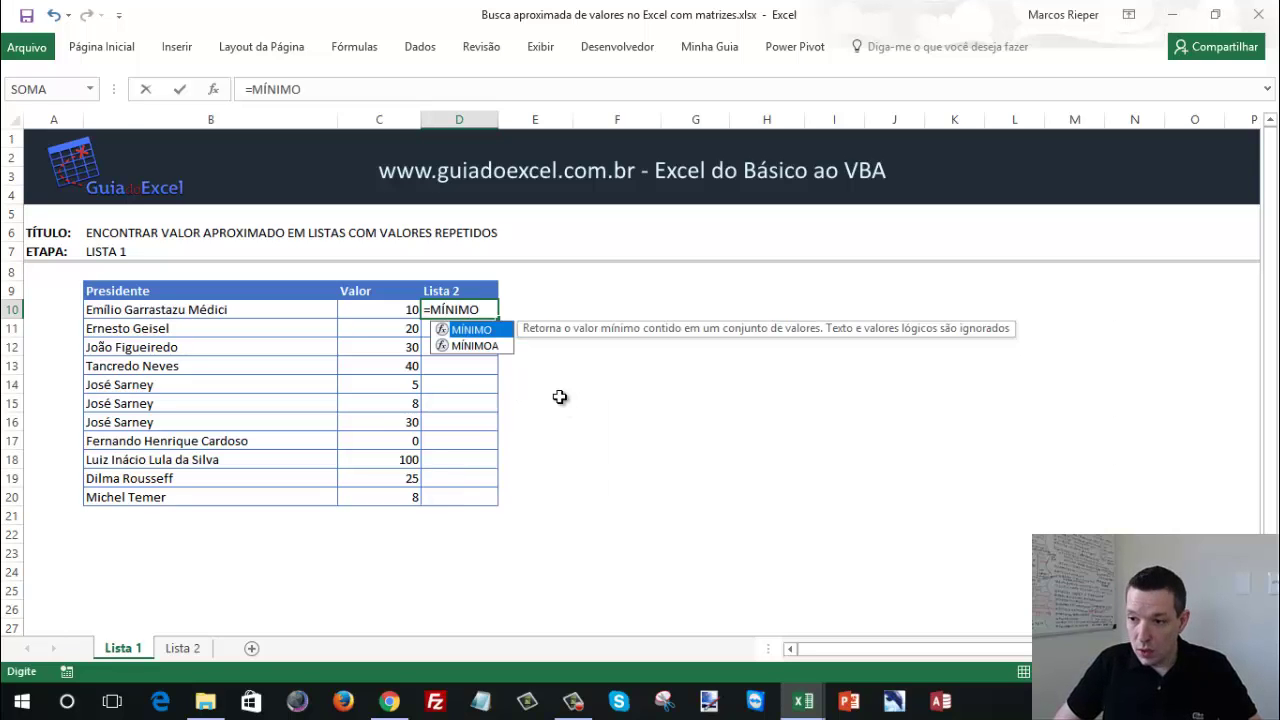
{"action": "type", "text": "("}
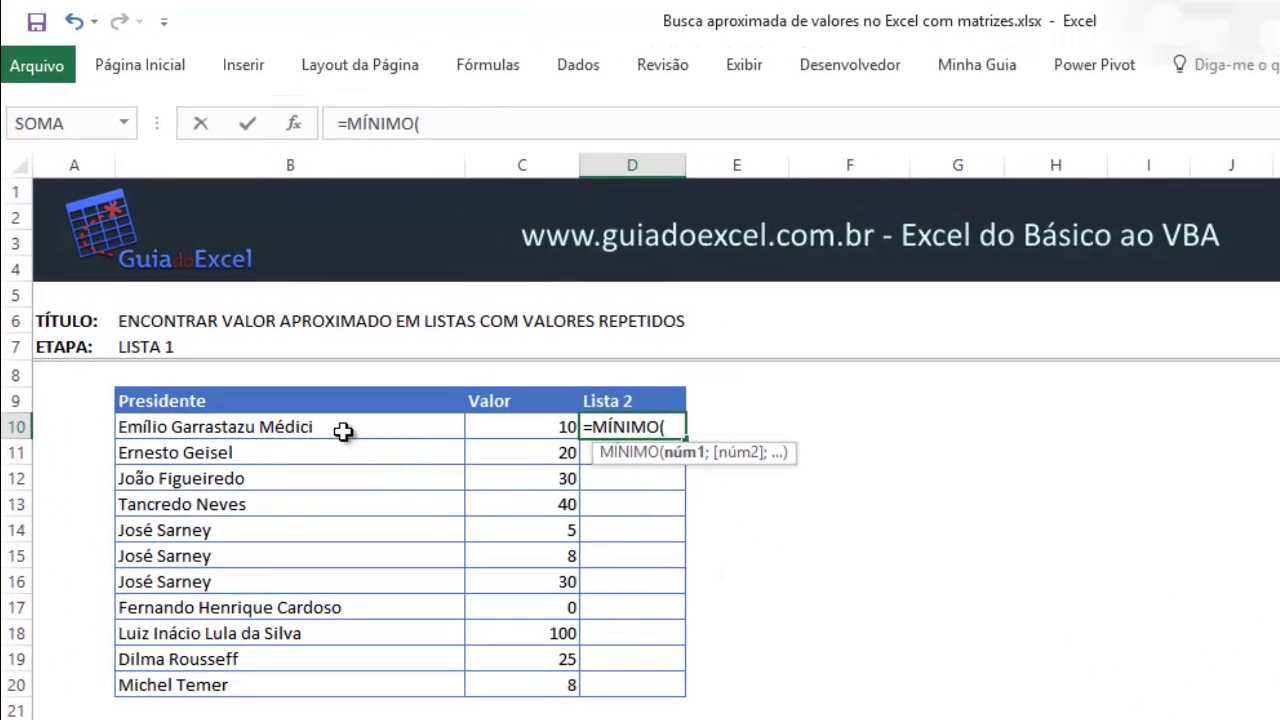
{"action": "left_click", "coordinate": [342, 419]}
{"action": "type", "text": "="}
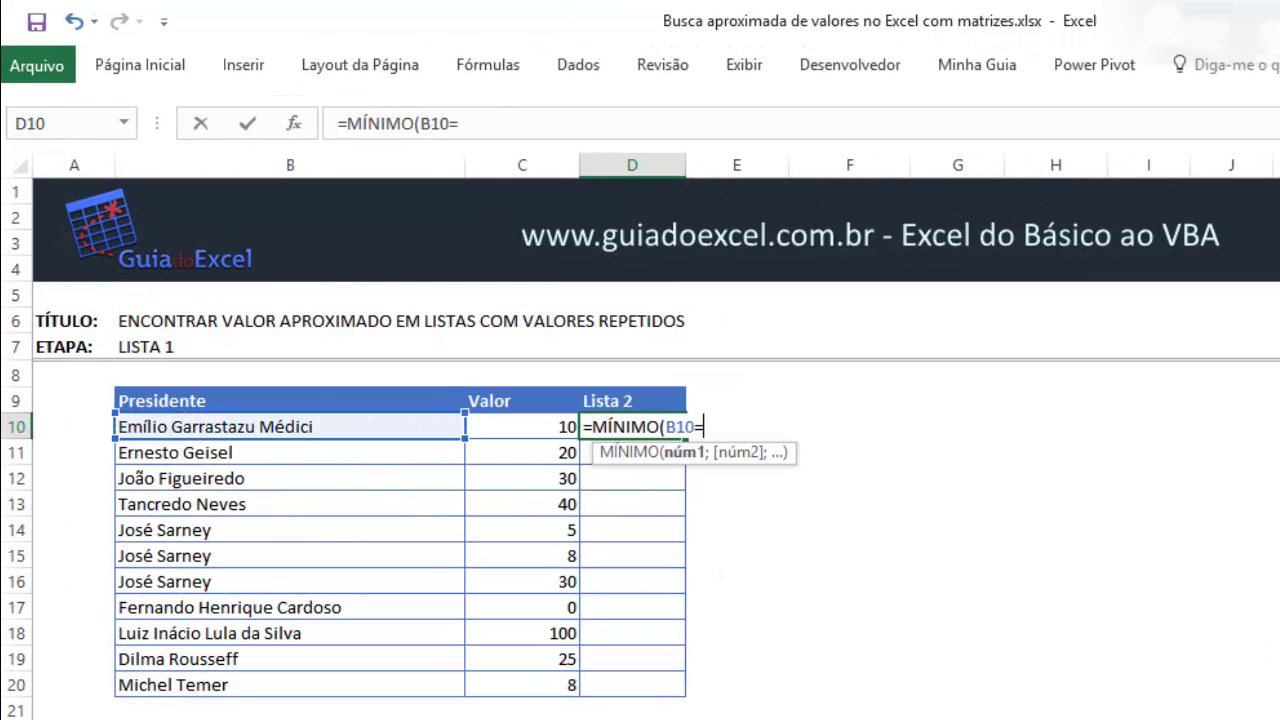
{"action": "key", "text": "ctrl+Page_Down"}
{"action": "left_click_drag", "start_coordinate": [297, 423], "coordinate": [264, 654]}
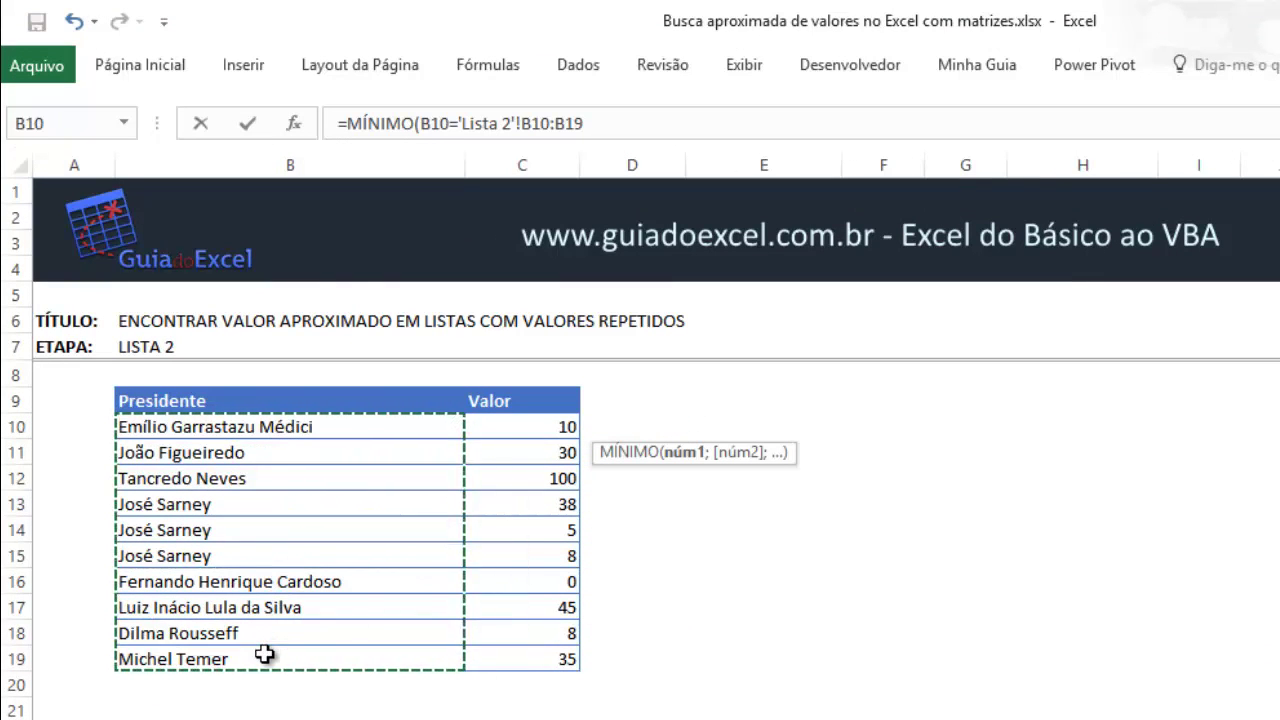
{"action": "key", "text": "F4"}
{"action": "type", "text": "$B$19;"}
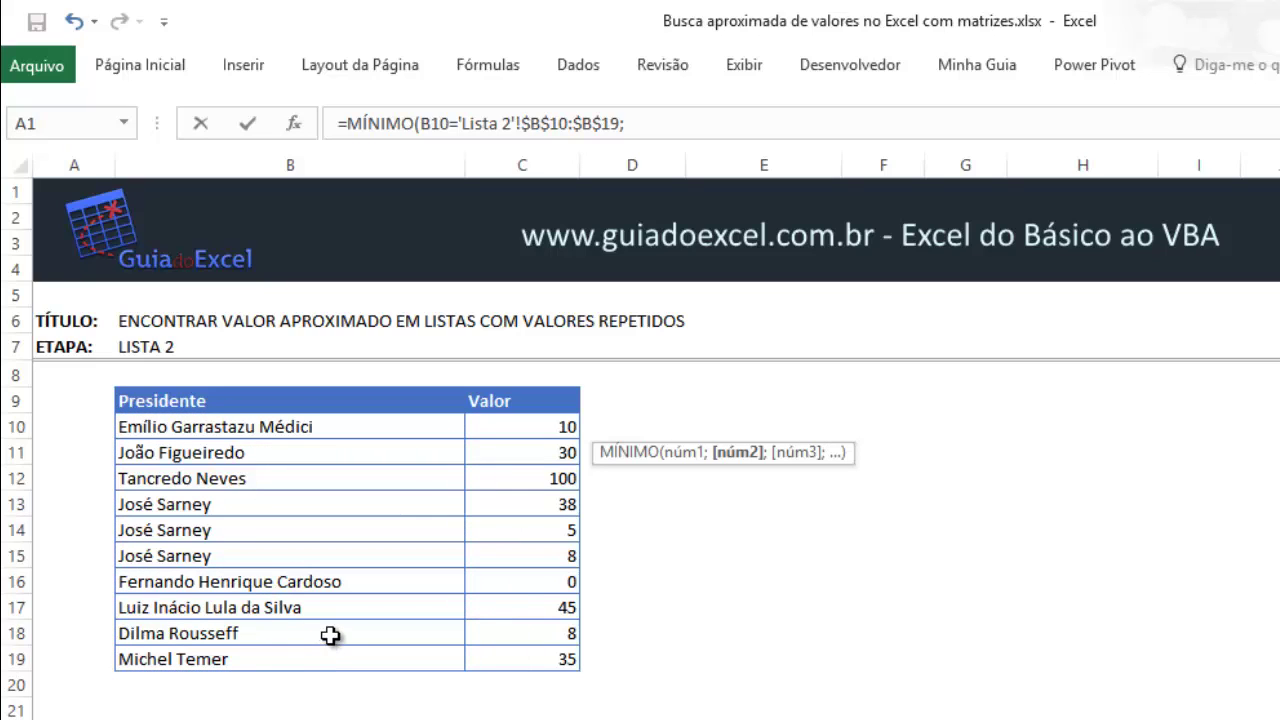
{"action": "key", "text": "BackSpace"}
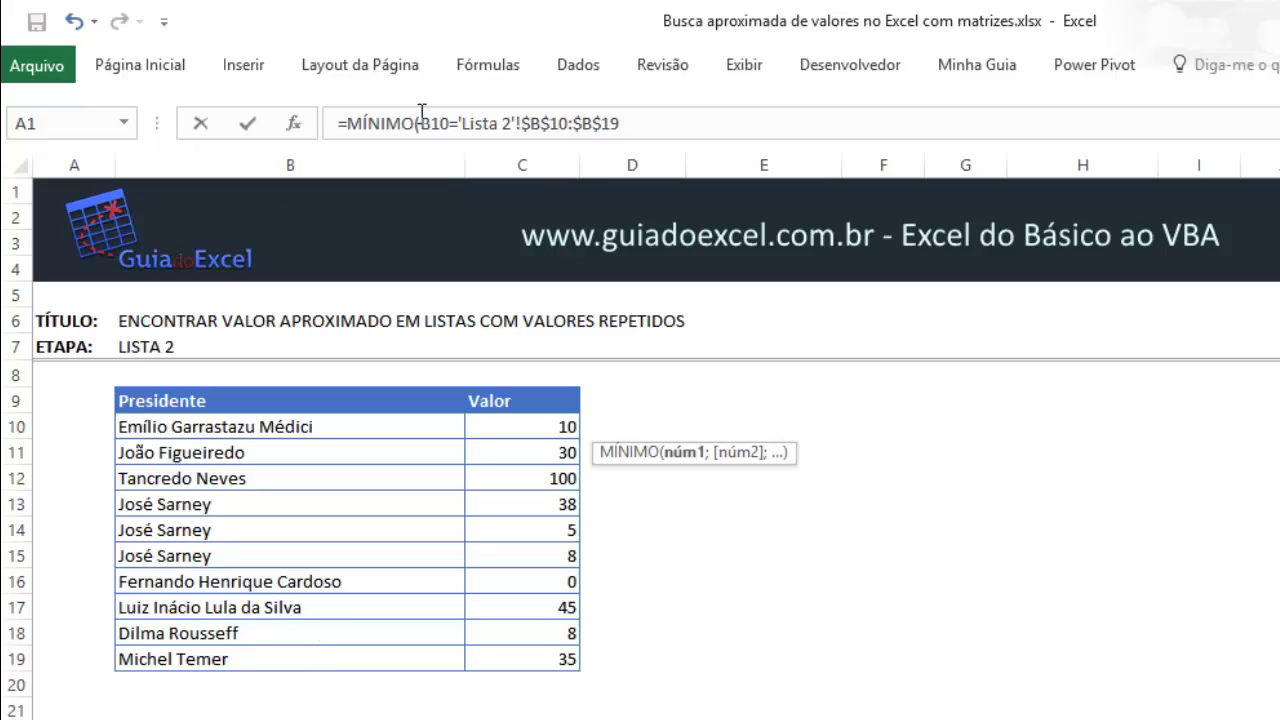
Step: Wrap the test in SE( returning 'Lista 1'!C10-'Lista 2'!$C$10:$C$19
{"action": "left_click", "coordinate": [421, 113]}
{"action": "type", "text": "SE("}
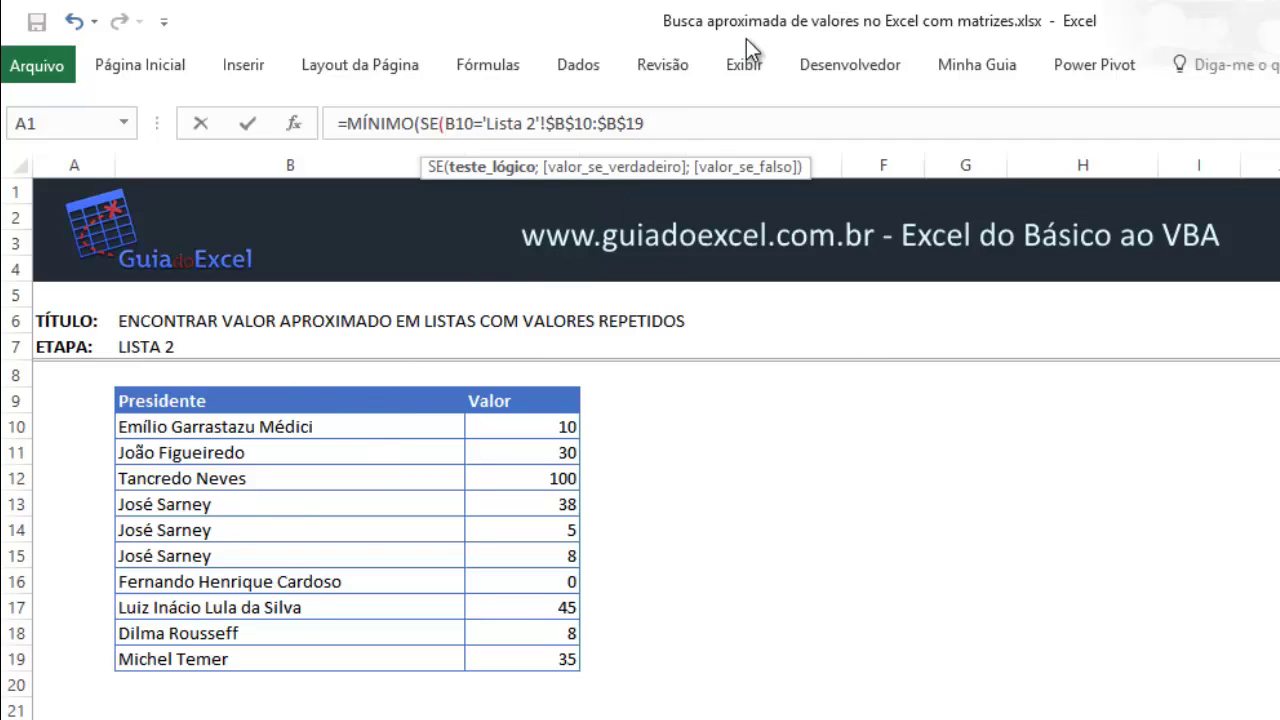
{"action": "type", "text": ";"}
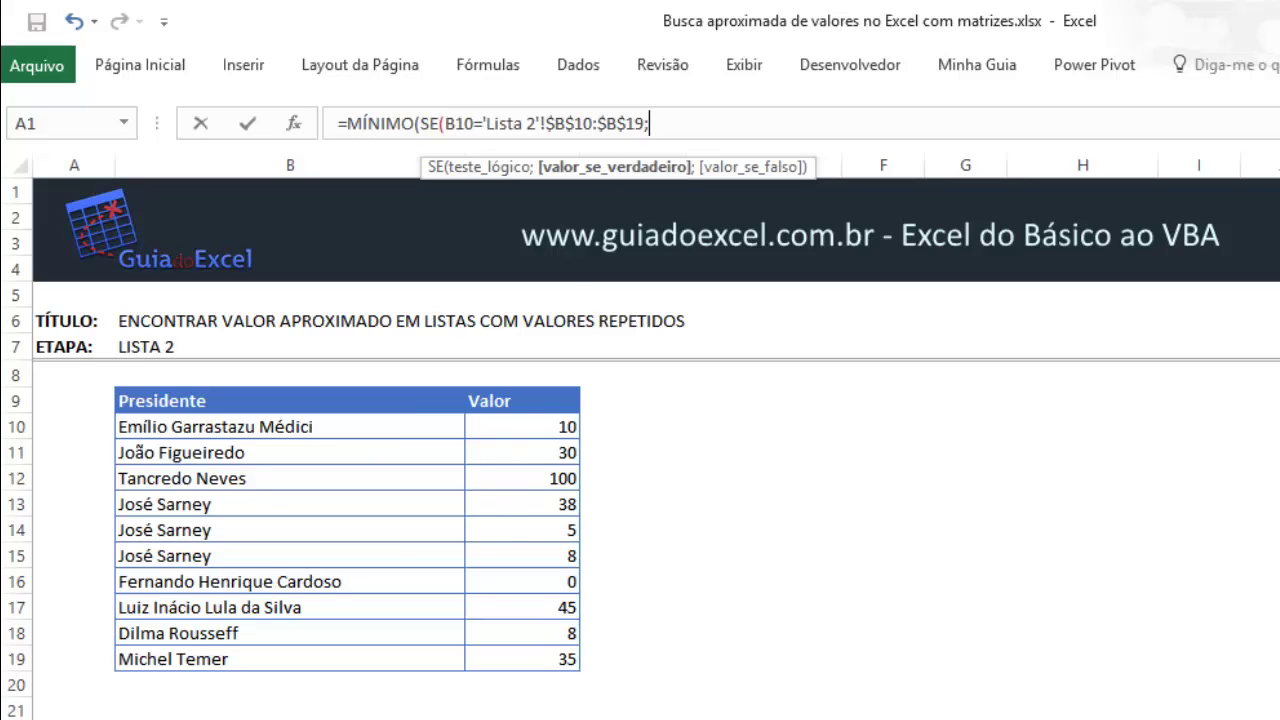
{"action": "key", "text": "ctrl+Page_Up"}
{"action": "left_click", "coordinate": [537, 431]}
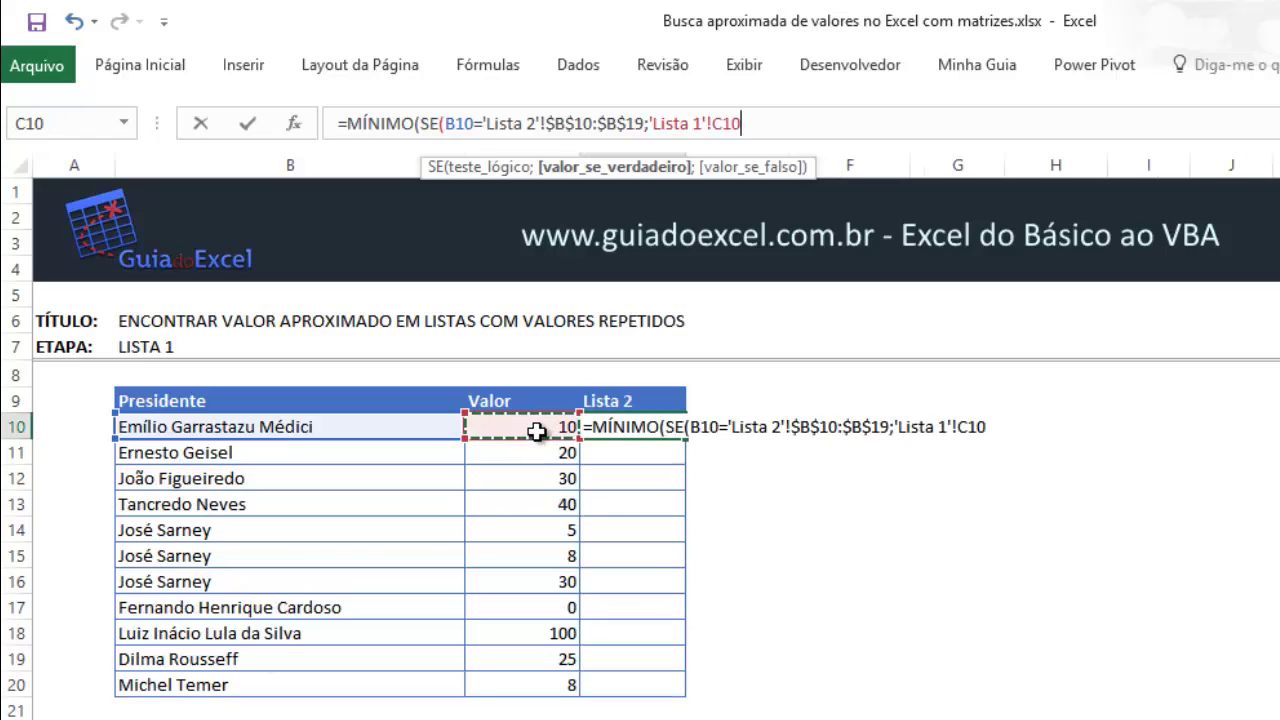
{"action": "type", "text": "-"}
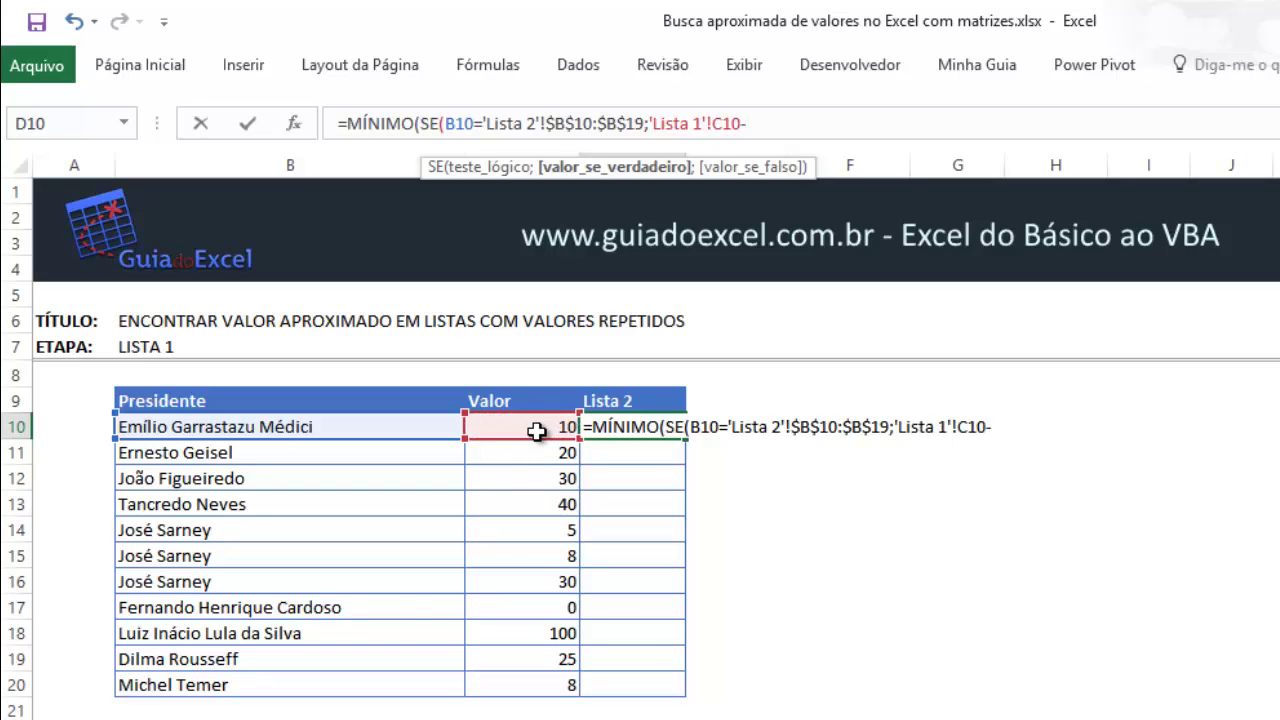
{"action": "key", "text": "ctrl+Page_Down"}
{"action": "left_click", "coordinate": [530, 431]}
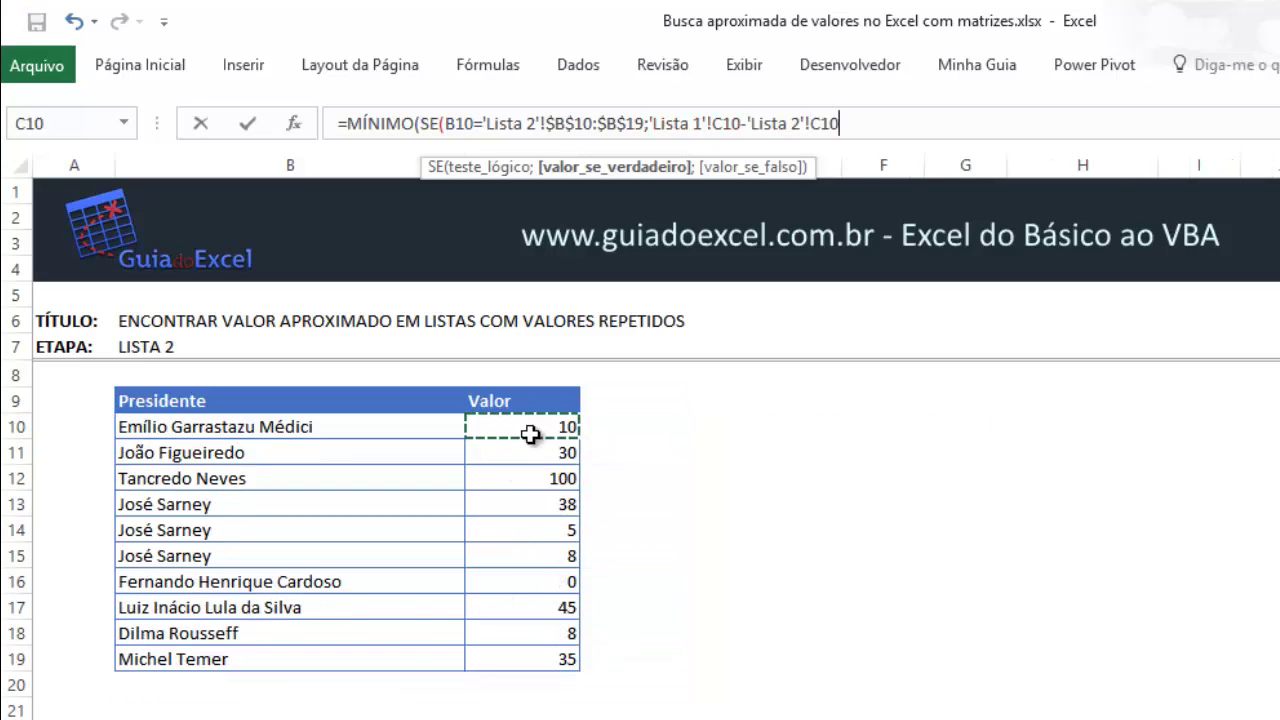
{"action": "left_click_drag", "start_coordinate": [530, 433], "coordinate": [520, 655]}
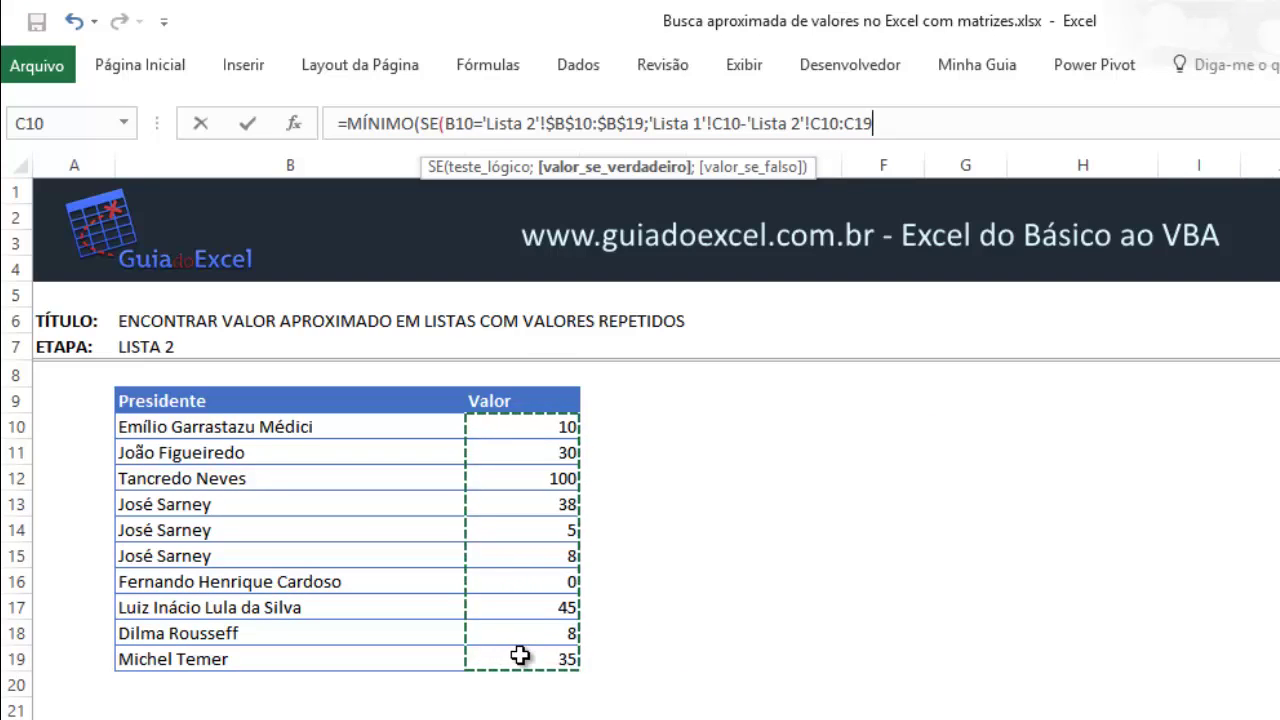
{"action": "key", "text": "F4"}
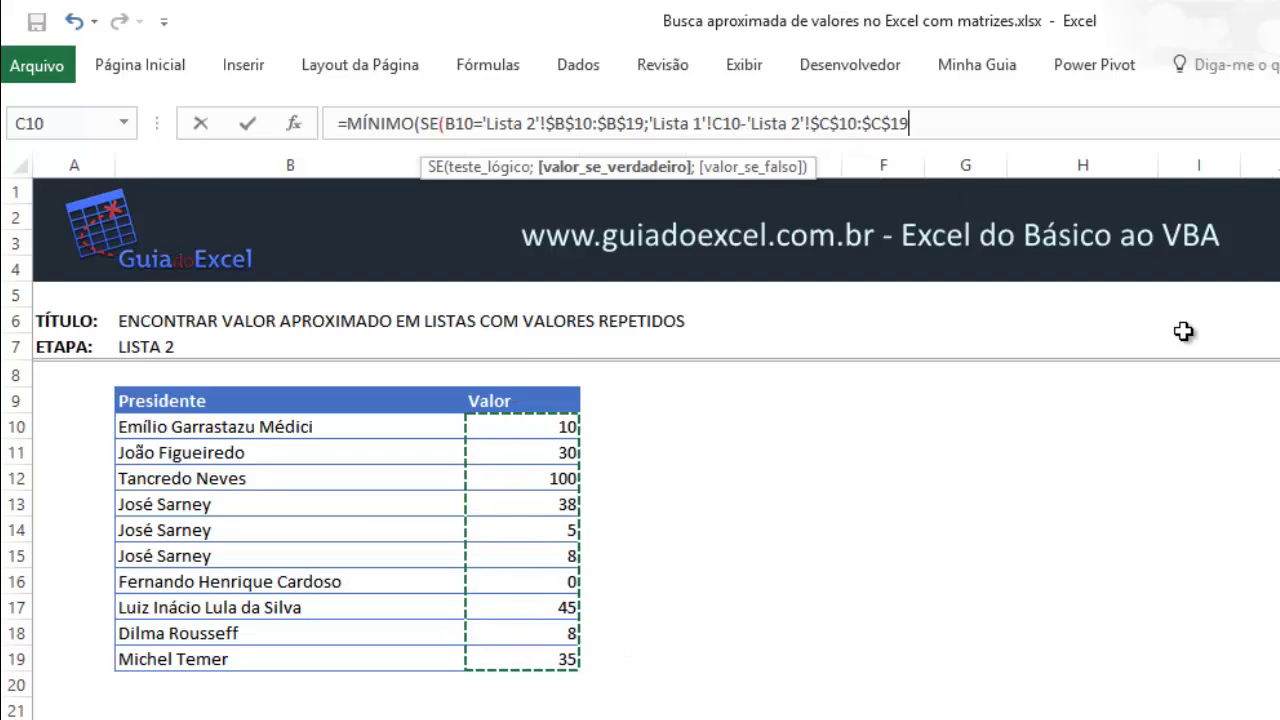
{"action": "type", "text": ")"}
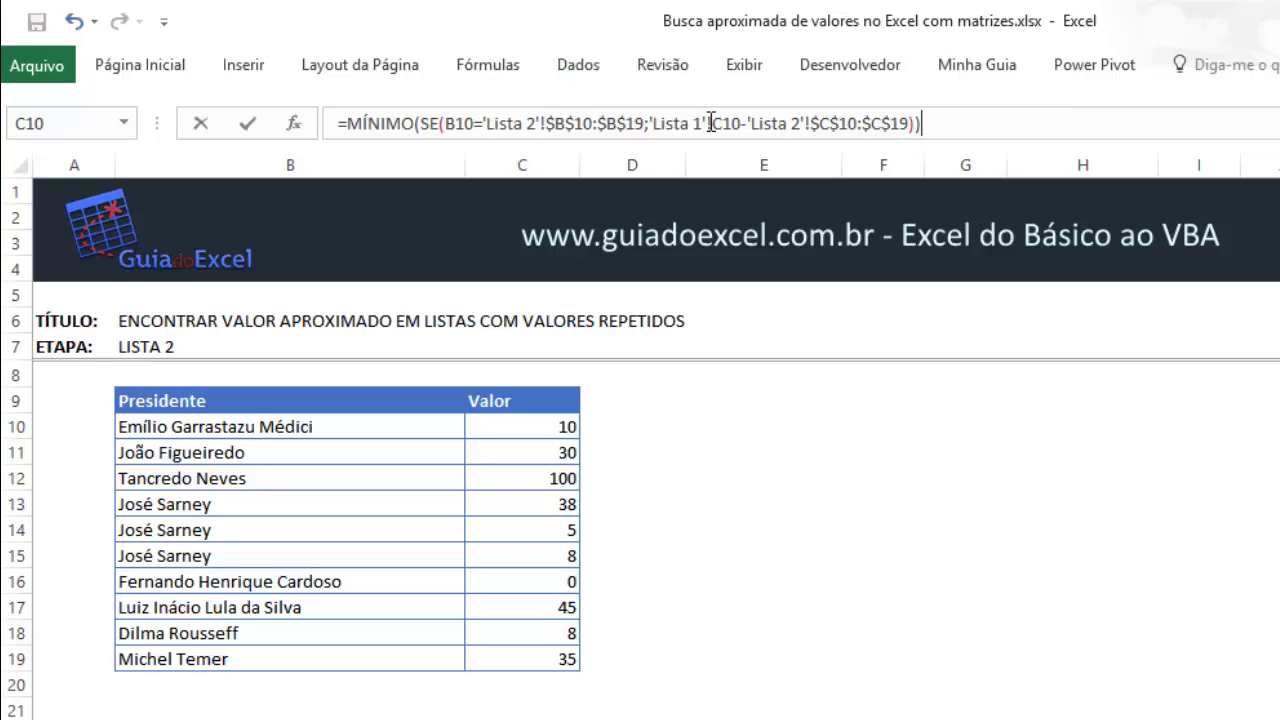
Step: Review the subtraction part, then confirm D10 as an array formula with Ctrl+Shift+Enter
{"action": "left_click", "coordinate": [910, 120]}
{"action": "key", "text": "shift+Home"}
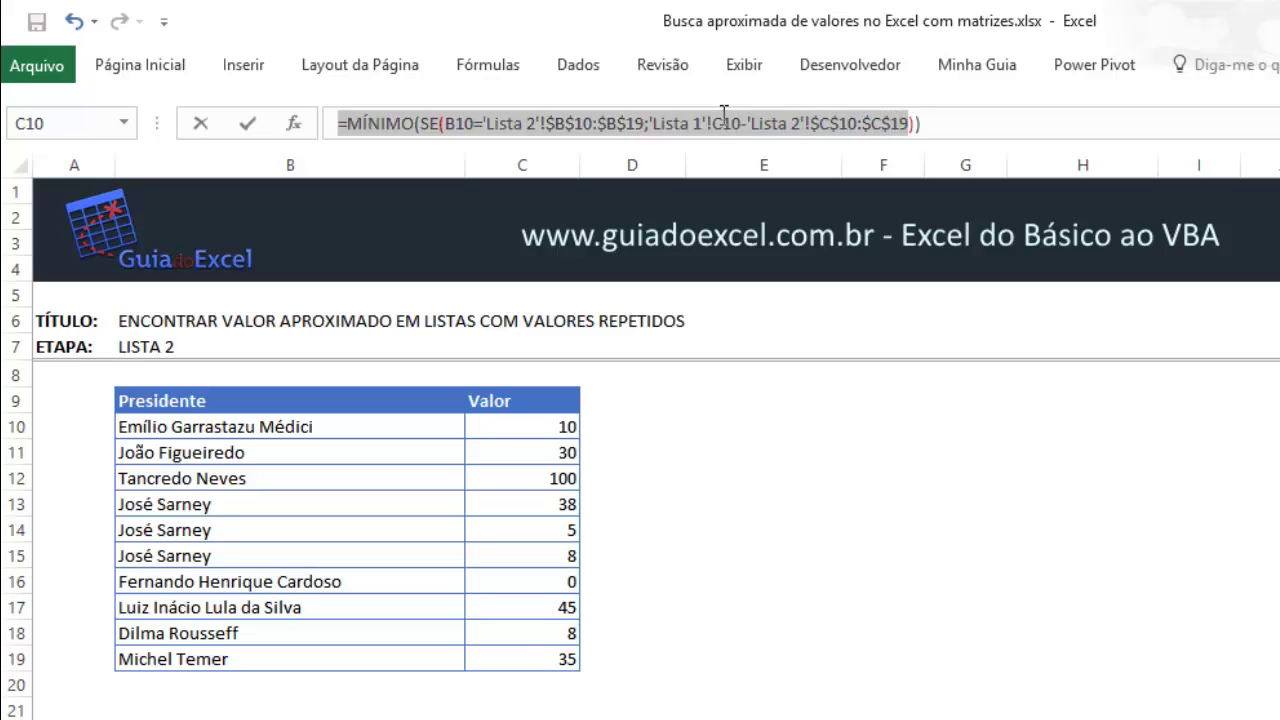
{"action": "left_click_drag", "start_coordinate": [724, 112], "coordinate": [649, 121]}
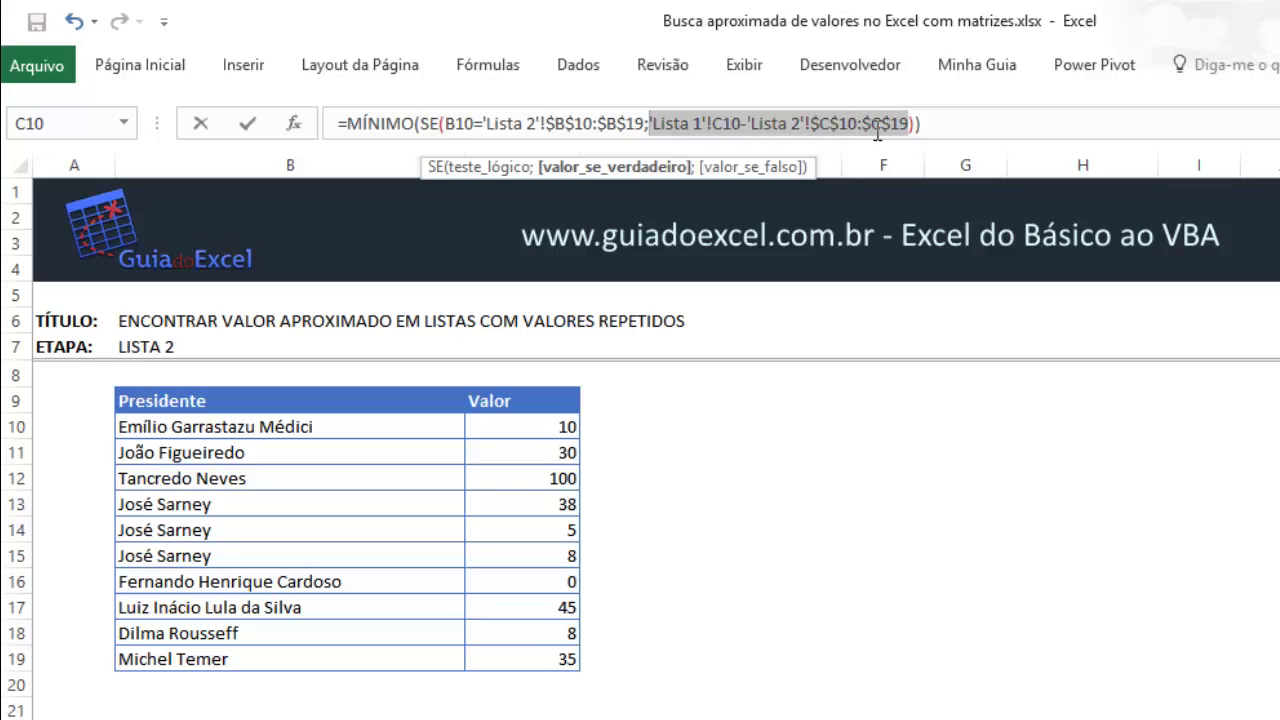
{"action": "left_click", "coordinate": [971, 120]}
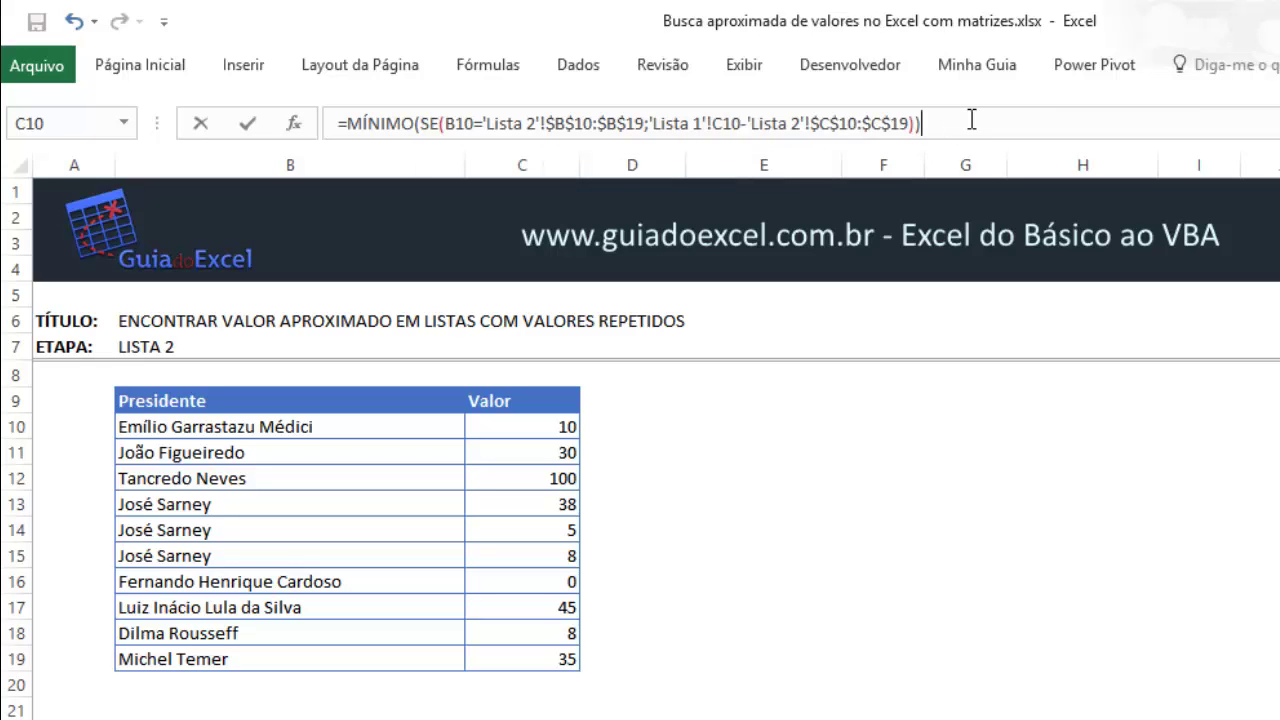
{"action": "key", "text": "ctrl+shift+Return"}
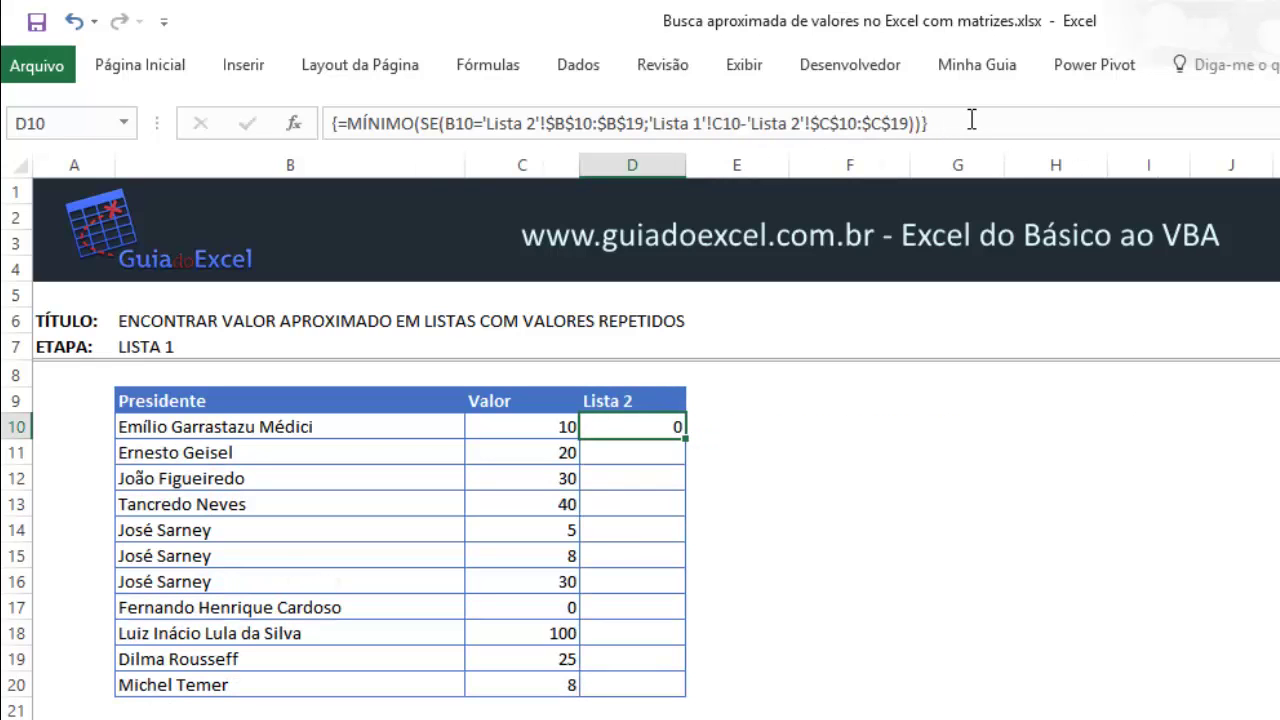
Step: Copy the D10 array formula and paste it into D11:D20
{"action": "key", "text": "Down"}
{"action": "key", "text": "Up"}
{"action": "key", "text": "ctrl+c"}
{"action": "key", "text": "Down"}
{"action": "key", "text": "shift+Down"}
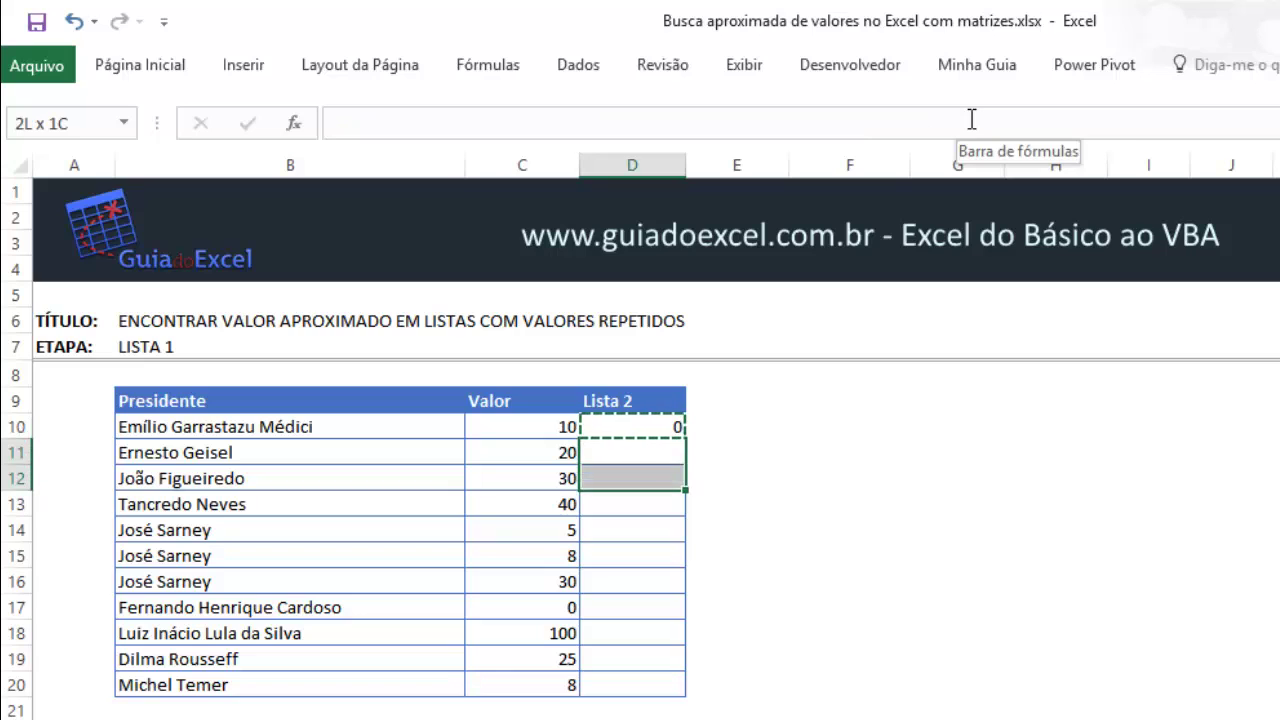
{"action": "key", "text": "shift+Down"}
{"action": "key", "text": "shift+Down"}
{"action": "key", "text": "shift+Down"}
{"action": "key", "text": "shift+Down"}
{"action": "key", "text": "shift+Down"}
{"action": "key", "text": "shift+Down"}
{"action": "key", "text": "ctrl+v"}
{"action": "key", "text": "Up"}
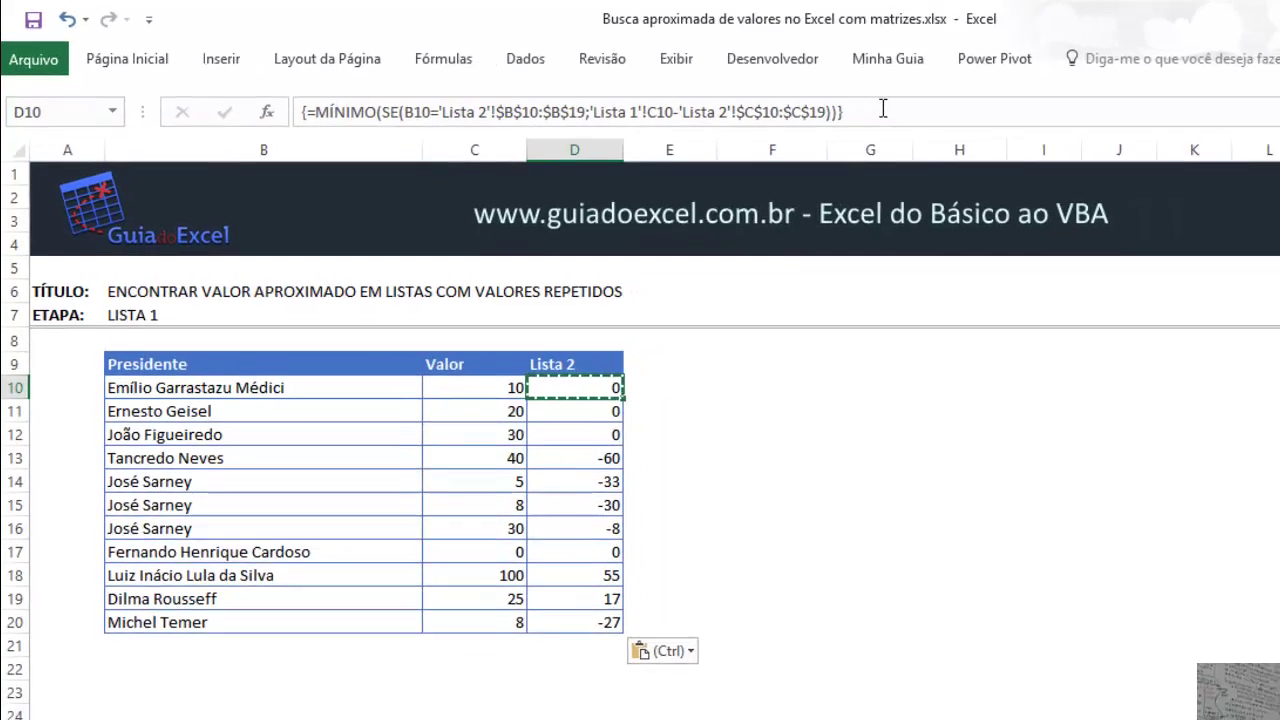
Step: Check the formulas and results in D13 through D16, then go back to D10's formula
{"action": "key", "text": "Escape"}
{"action": "key", "text": "Down"}
{"action": "key", "text": "Down"}
{"action": "key", "text": "Down"}
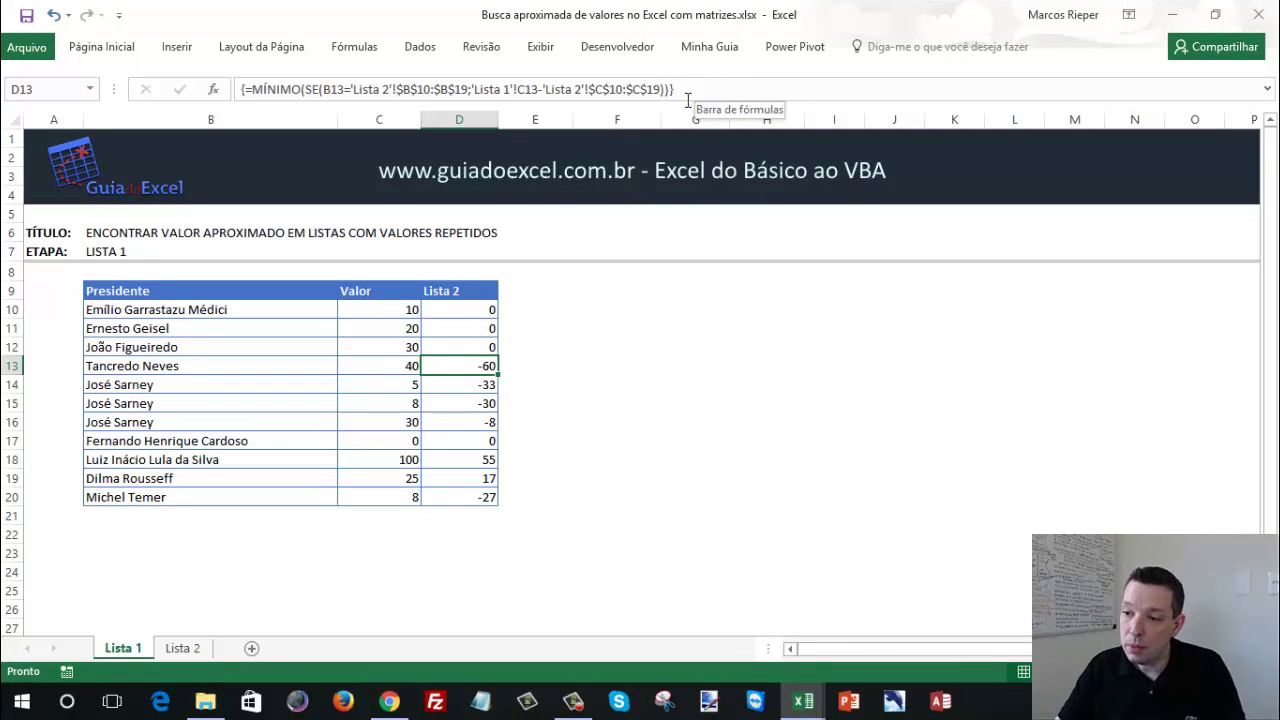
{"action": "mouse_move", "coordinate": [394, 388]}
{"action": "left_mouse_down"}
{"action": "mouse_move", "coordinate": [497, 394]}
{"action": "mouse_move", "coordinate": [472, 425]}
{"action": "left_mouse_up"}
{"action": "left_click", "coordinate": [475, 385]}
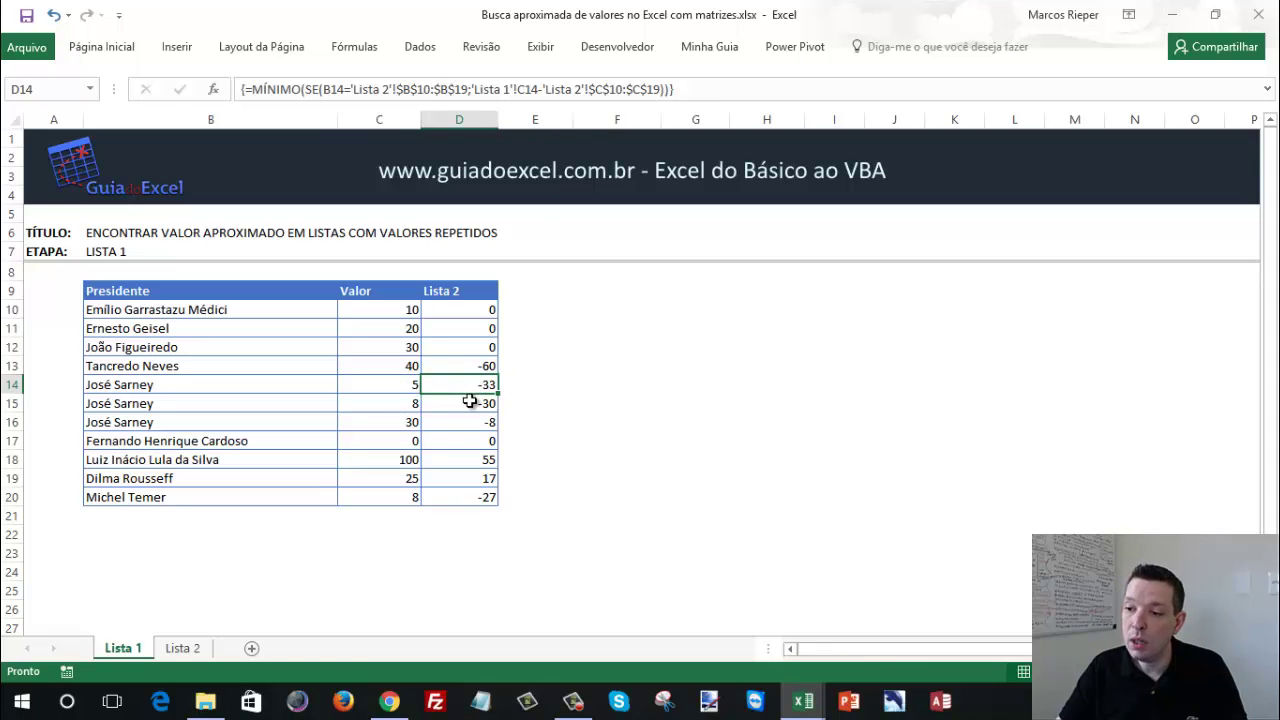
{"action": "left_click", "coordinate": [470, 401]}
{"action": "left_click", "coordinate": [481, 421]}
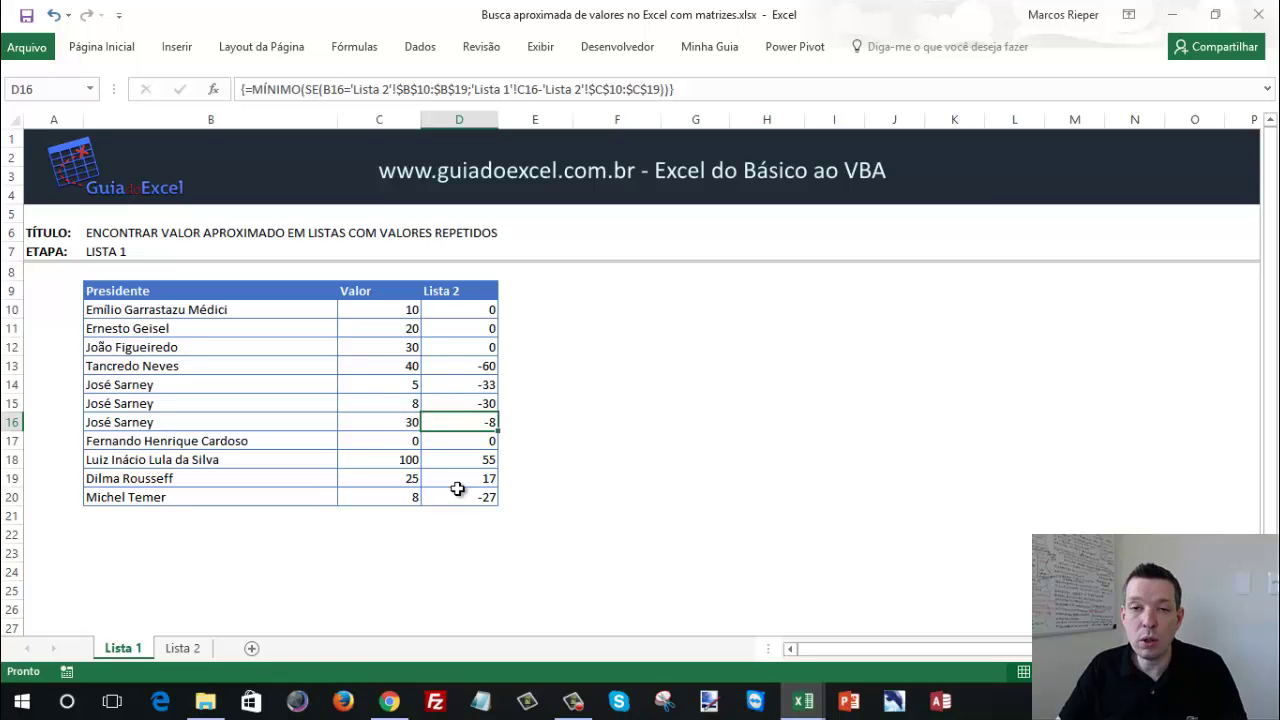
{"action": "left_click", "coordinate": [460, 314]}
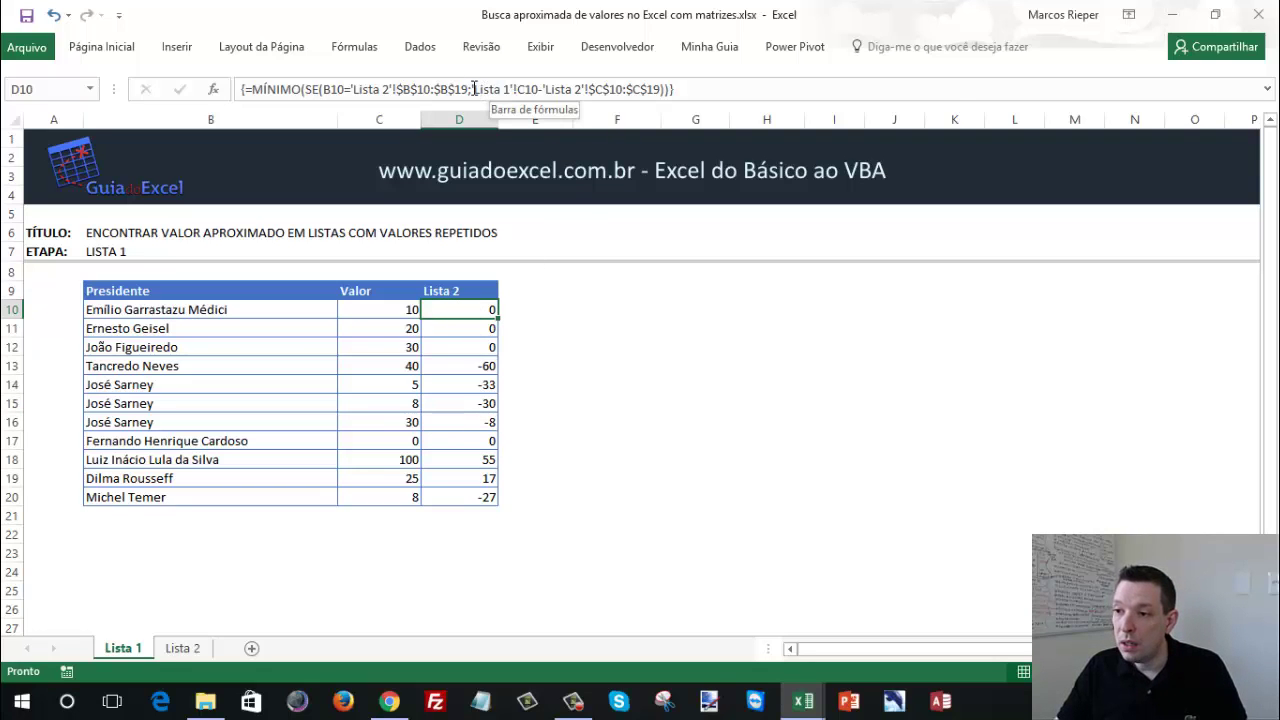
{"action": "left_click", "coordinate": [474, 89]}
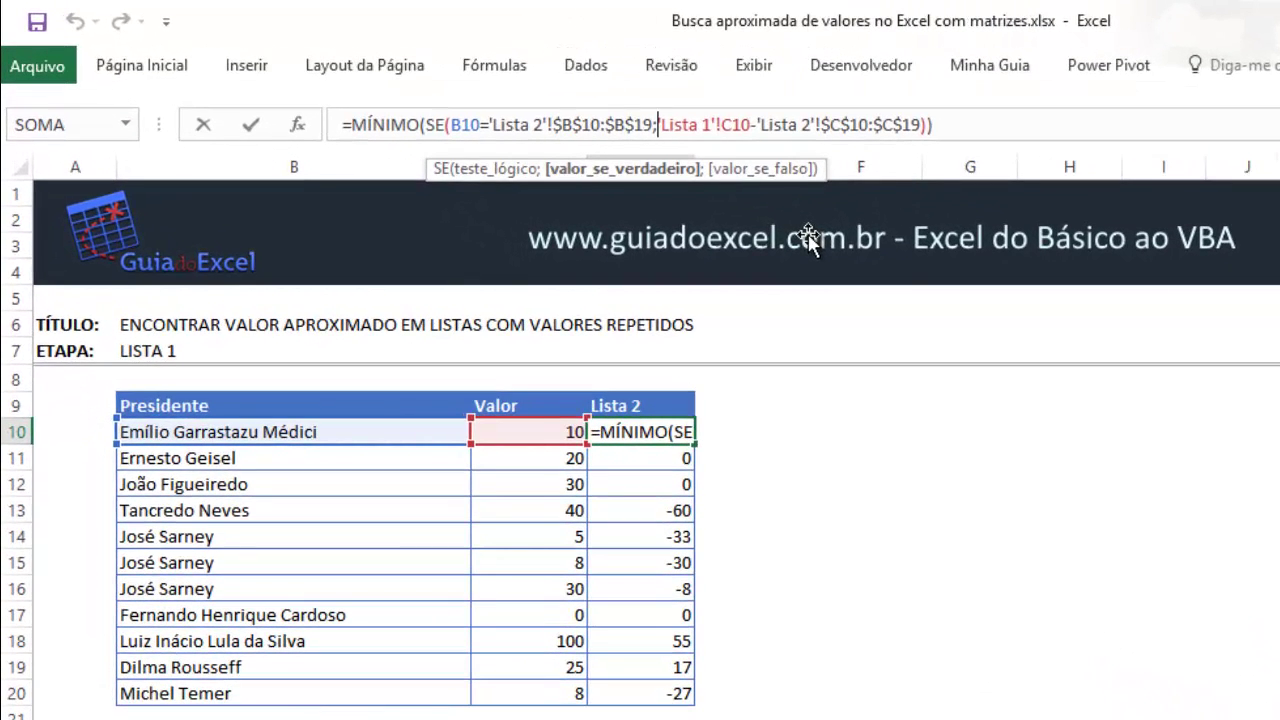
Step: Wrap D10's subtraction in ABS() and re-confirm it as an array formula
{"action": "type", "text": "ABS"}
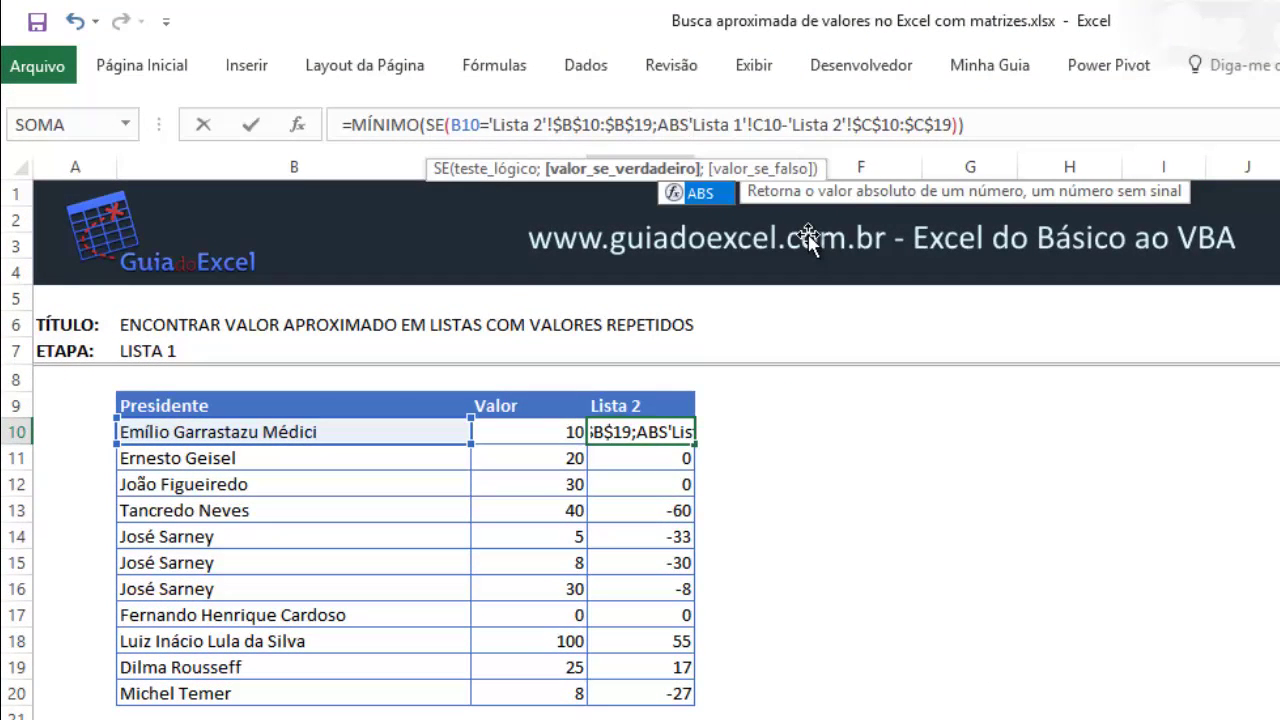
{"action": "type", "text": "("}
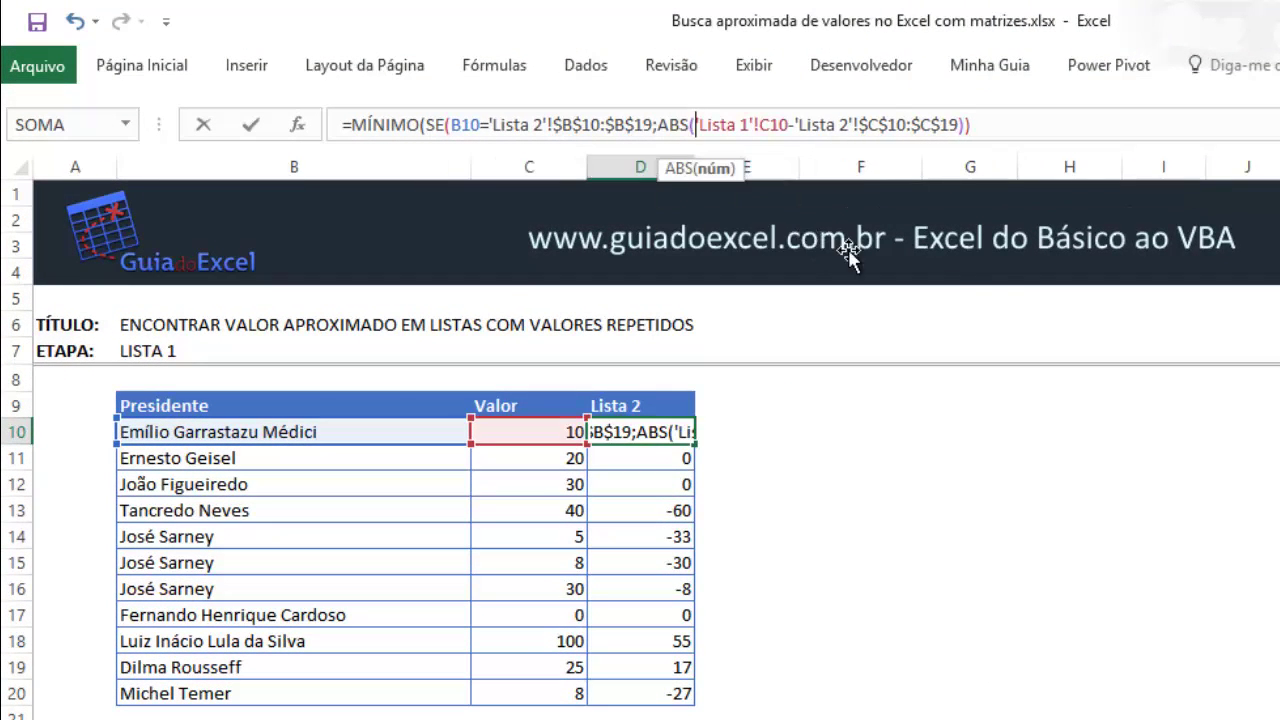
{"action": "left_click", "coordinate": [961, 124]}
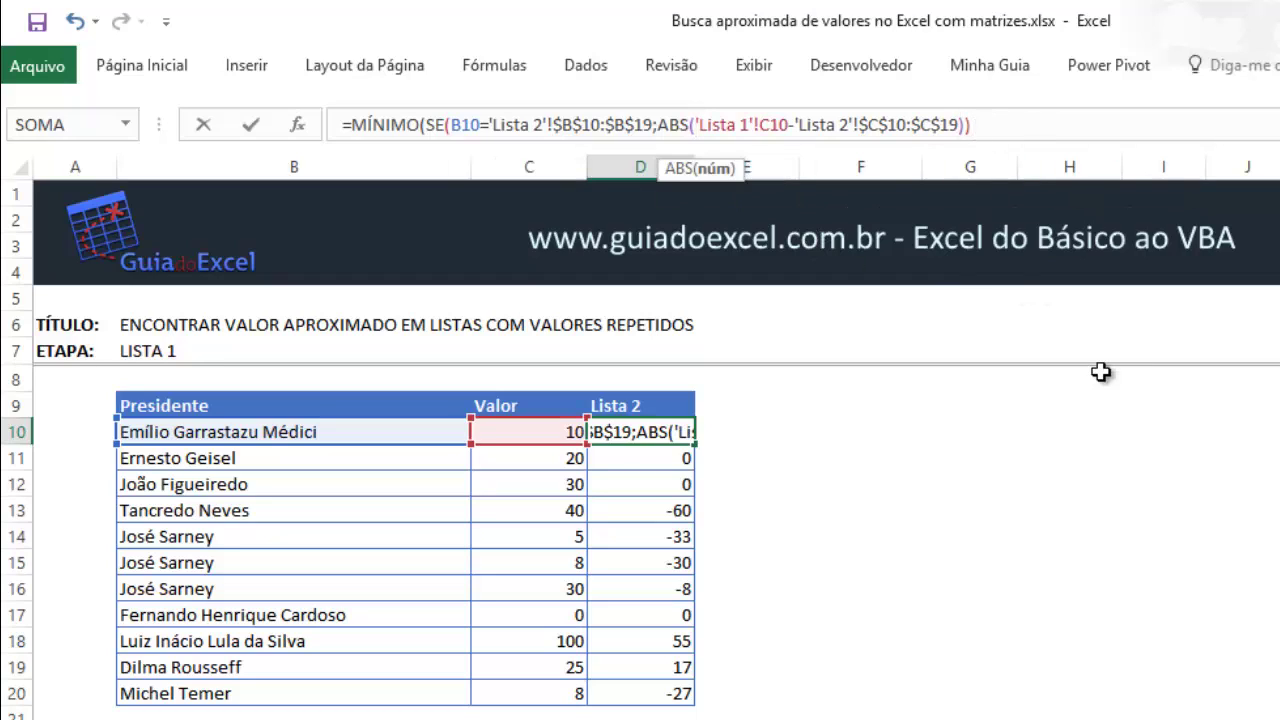
{"action": "type", "text": ")"}
{"action": "key", "text": "Right"}
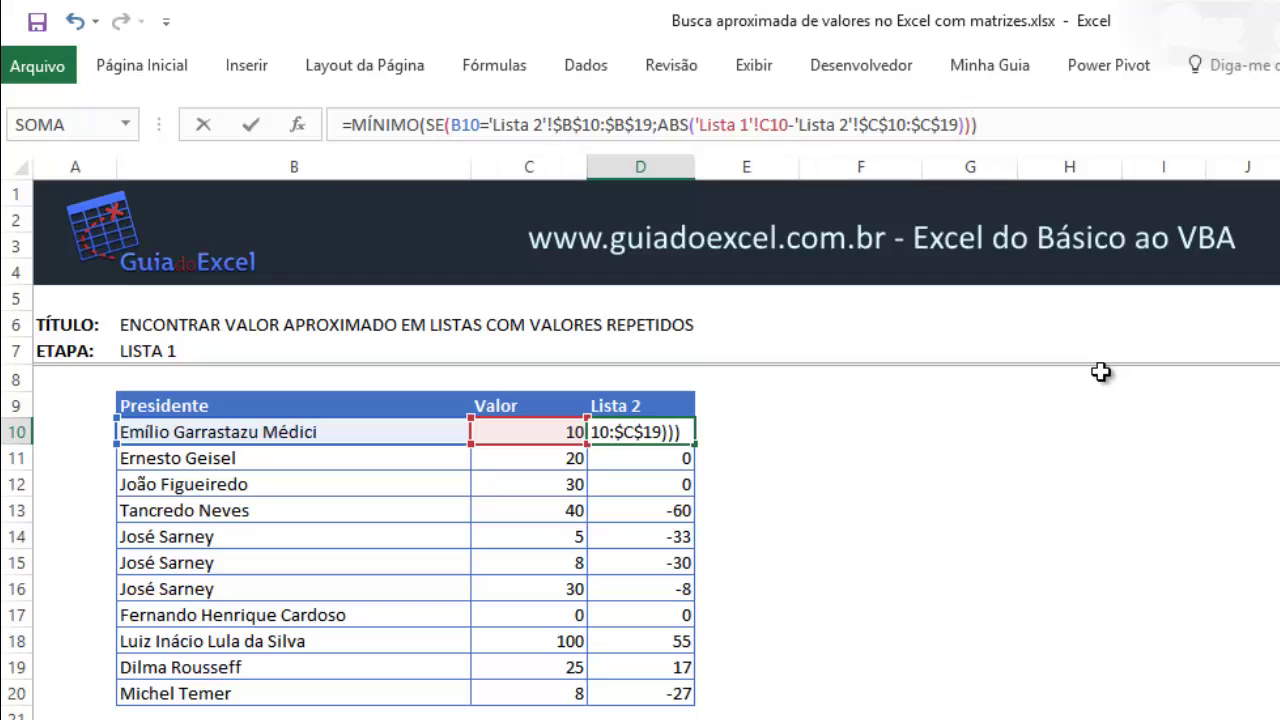
{"action": "key", "text": "ctrl+shift+Return"}
Step: Clear D11:D20 and paste the corrected D10 formula into each cell down to D20
{"action": "key", "text": "shift+Down"}
{"action": "key", "text": "ctrl+shift+Down"}
{"action": "key", "text": "Delete"}
{"action": "key", "text": "Up"}
{"action": "key", "text": "ctrl+c"}
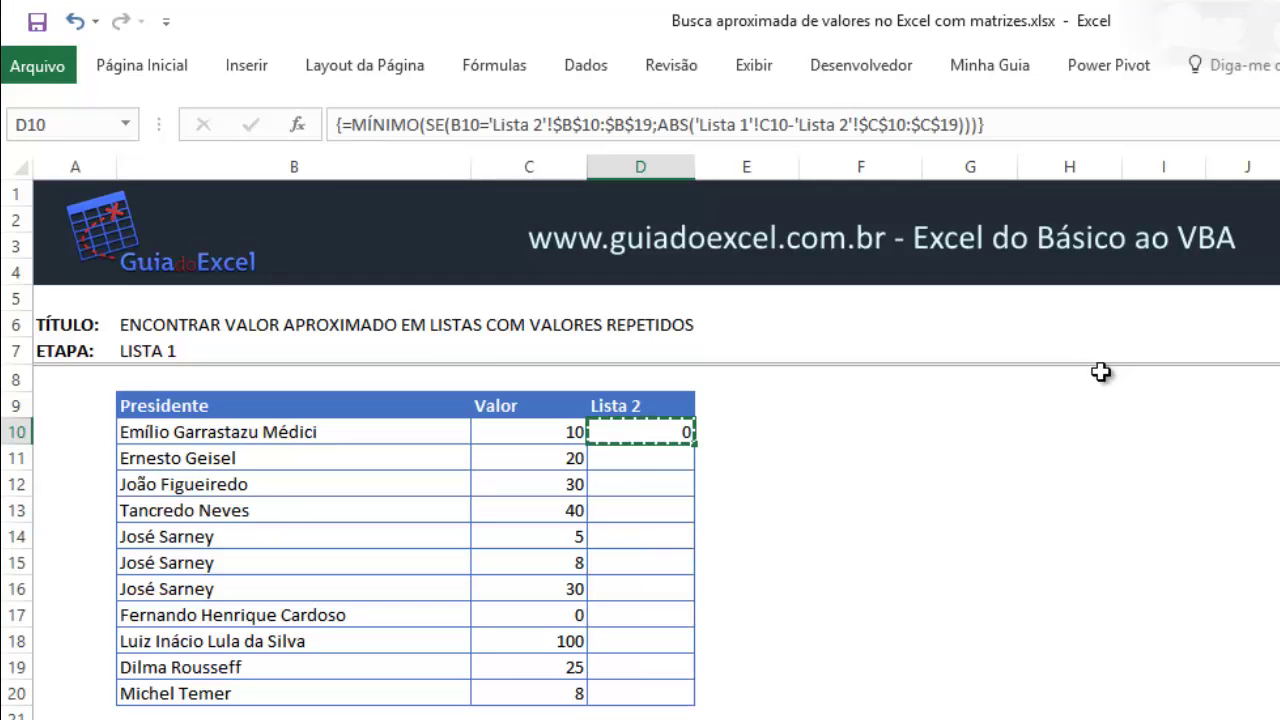
{"action": "key", "text": "Down"}
{"action": "key", "text": "ctrl+v"}
{"action": "key", "text": "Down"}
{"action": "key", "text": "ctrl+v"}
{"action": "key", "text": "Down"}
{"action": "key", "text": "ctrl+v"}
{"action": "key", "text": "Down"}
{"action": "key", "text": "ctrl+v"}
{"action": "key", "text": "Down"}
{"action": "key", "text": "ctrl+v"}
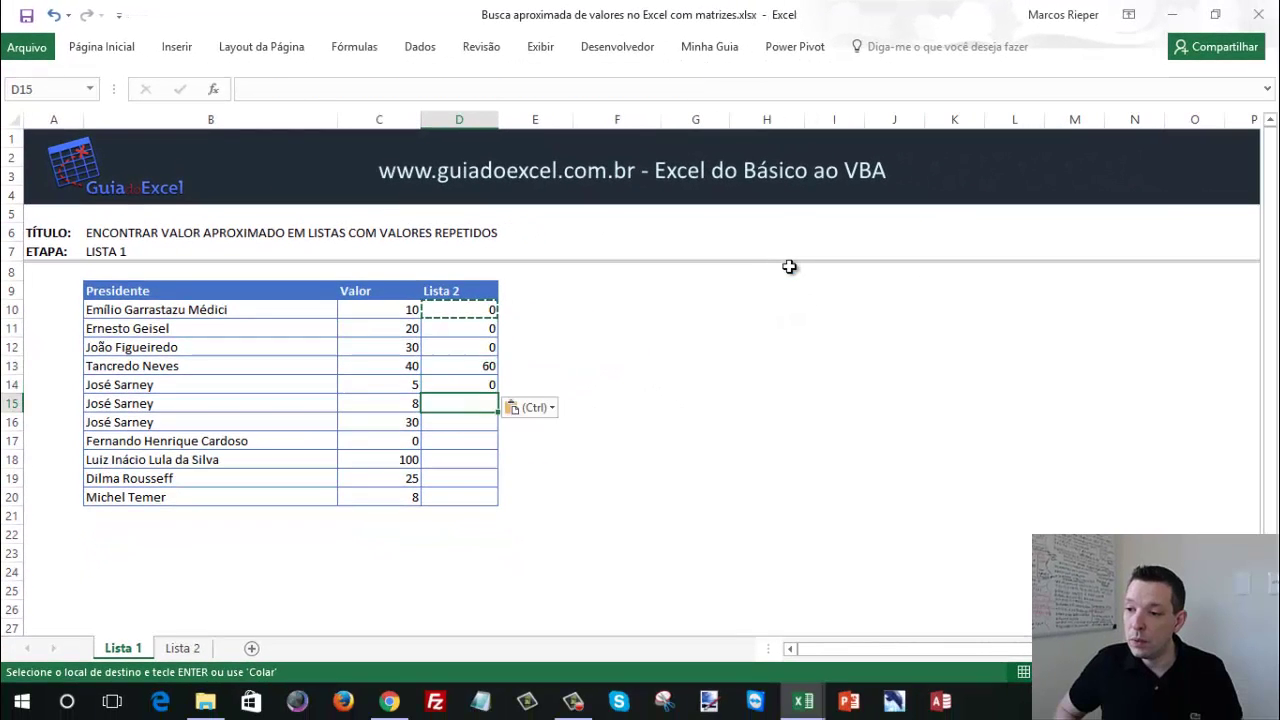
{"action": "key", "text": "Down"}
{"action": "key", "text": "ctrl+v"}
{"action": "key", "text": "Down"}
{"action": "key", "text": "ctrl+v"}
{"action": "key", "text": "Down"}
{"action": "key", "text": "ctrl+v"}
{"action": "key", "text": "Down"}
{"action": "key", "text": "ctrl+v"}
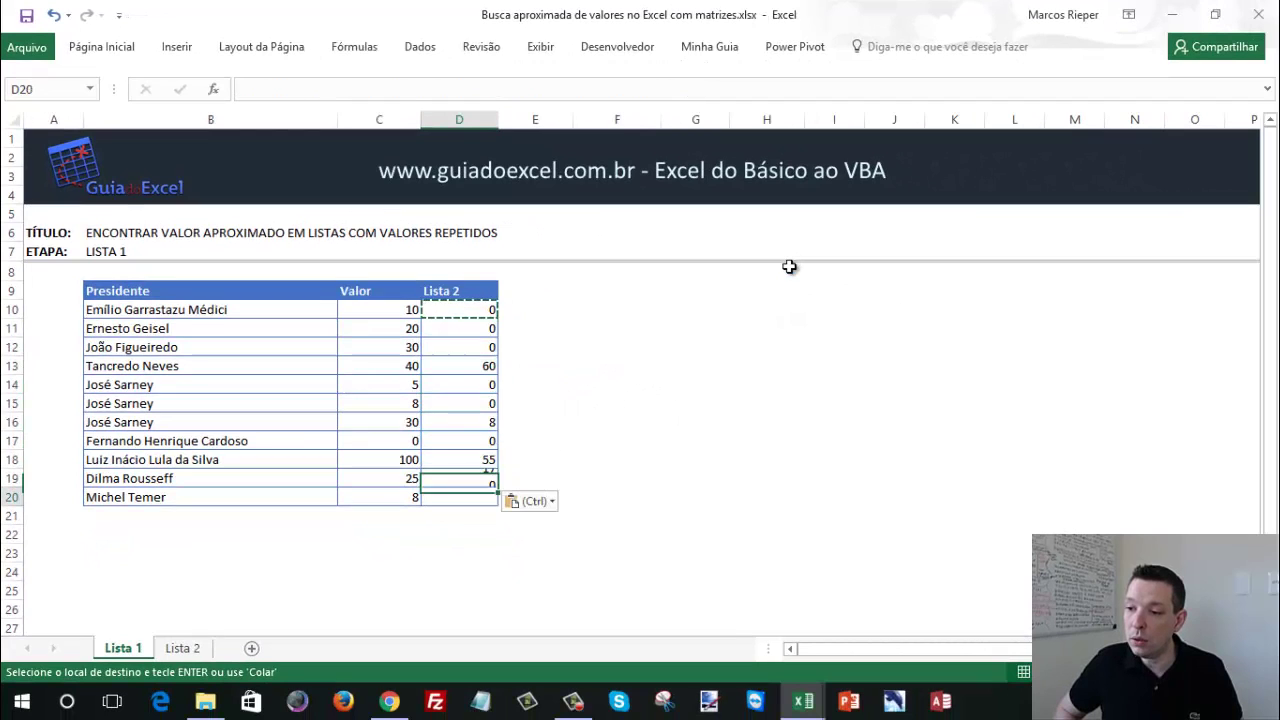
{"action": "key", "text": "Down"}
{"action": "key", "text": "ctrl+v"}
{"action": "key", "text": "Up"}
{"action": "key", "text": "Escape"}
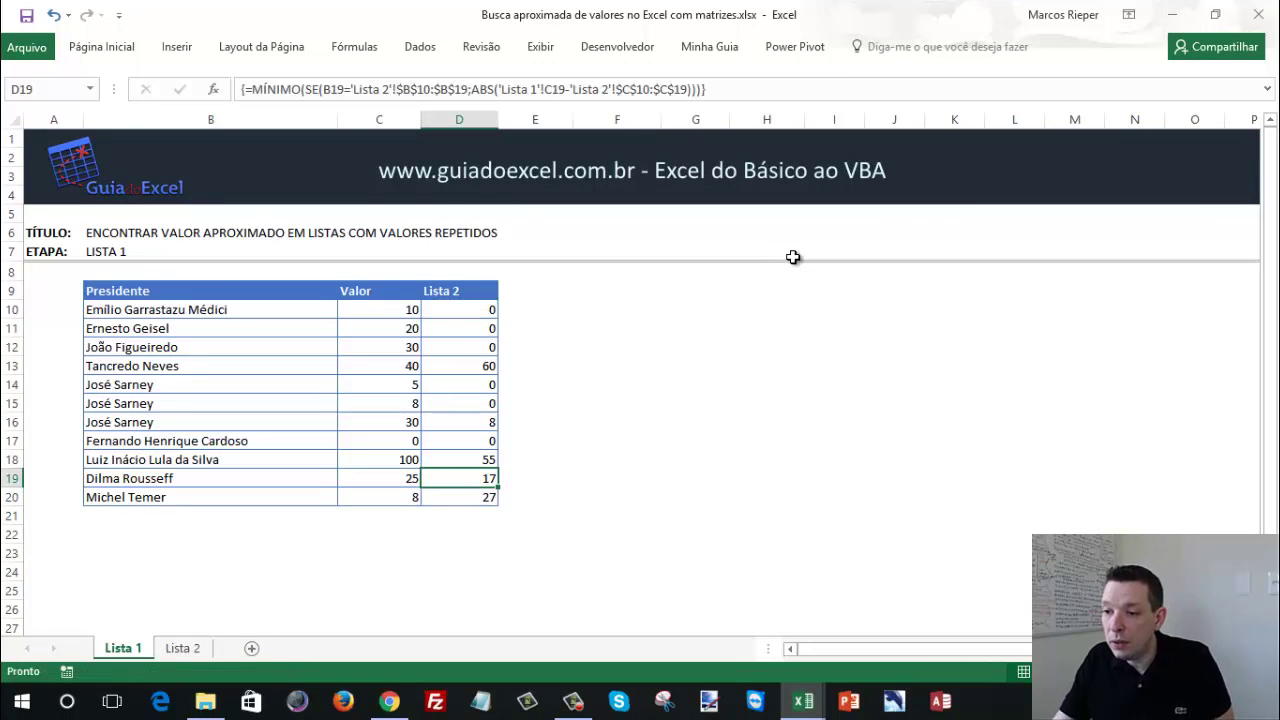
{"action": "left_click_drag", "start_coordinate": [464, 428], "coordinate": [154, 427]}
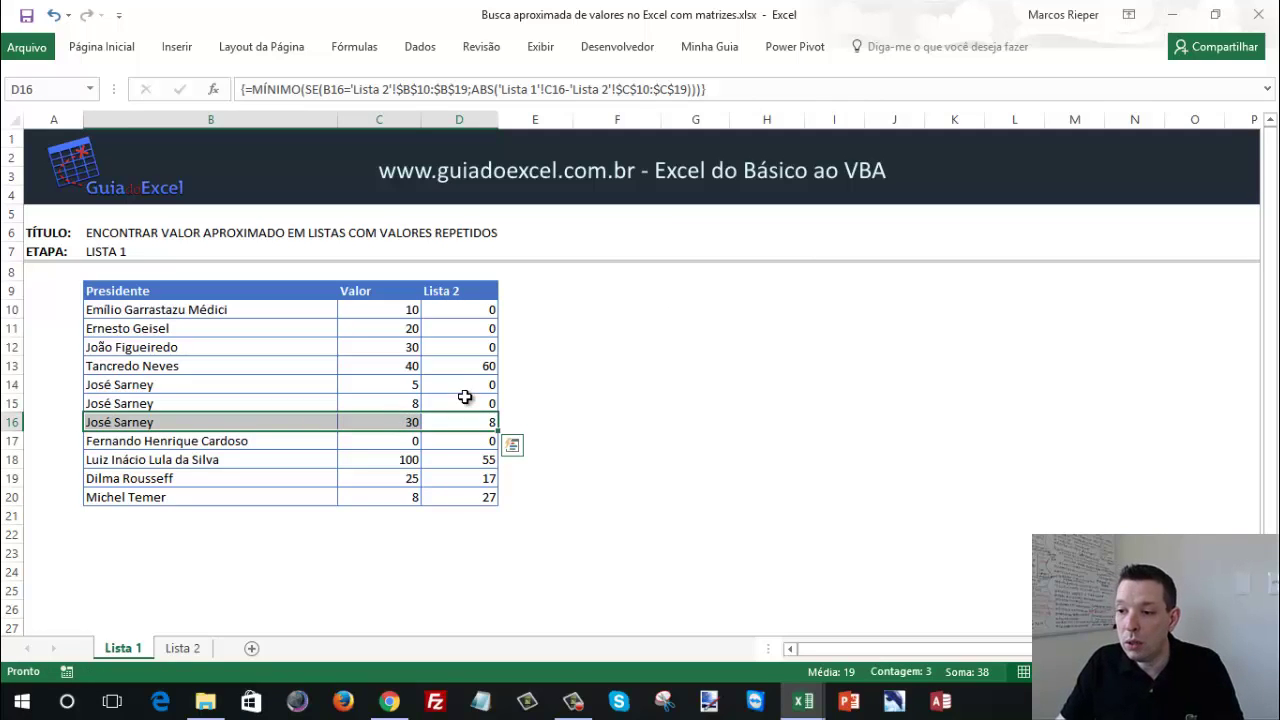
{"action": "left_click_drag", "start_coordinate": [462, 403], "coordinate": [252, 405]}
{"action": "left_click_drag", "start_coordinate": [449, 385], "coordinate": [229, 383]}
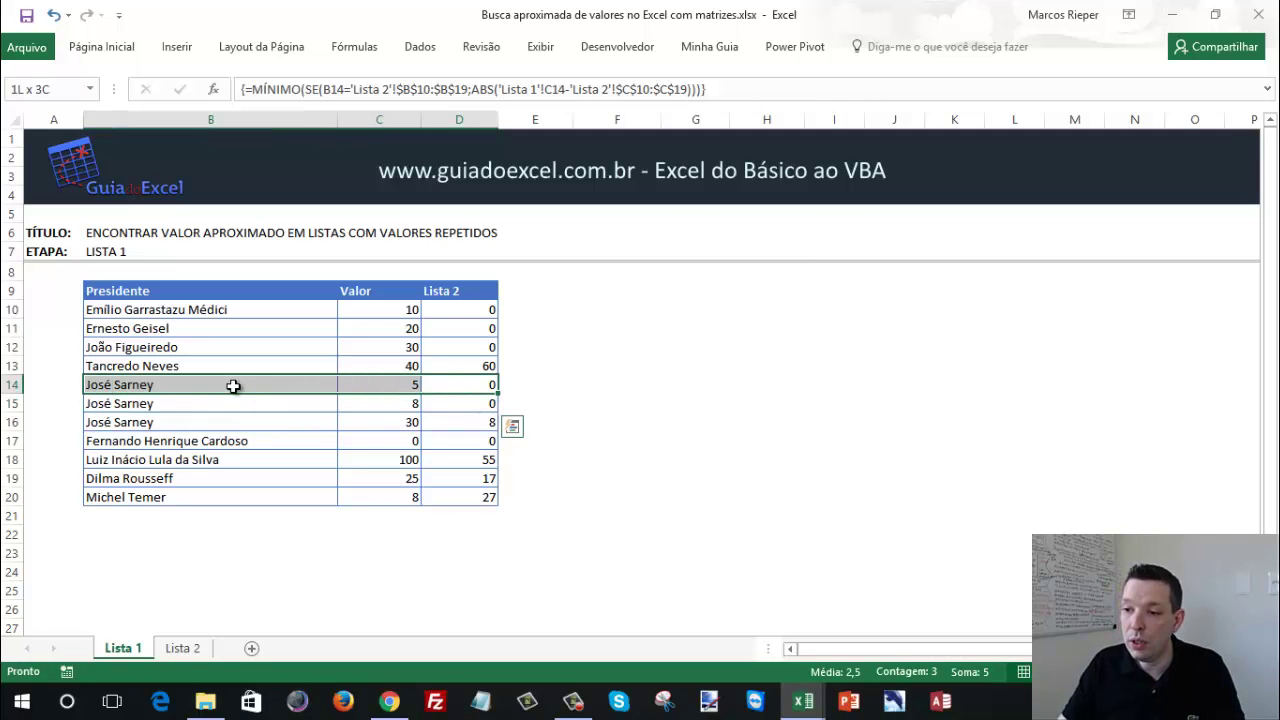
{"action": "left_click", "coordinate": [468, 366]}
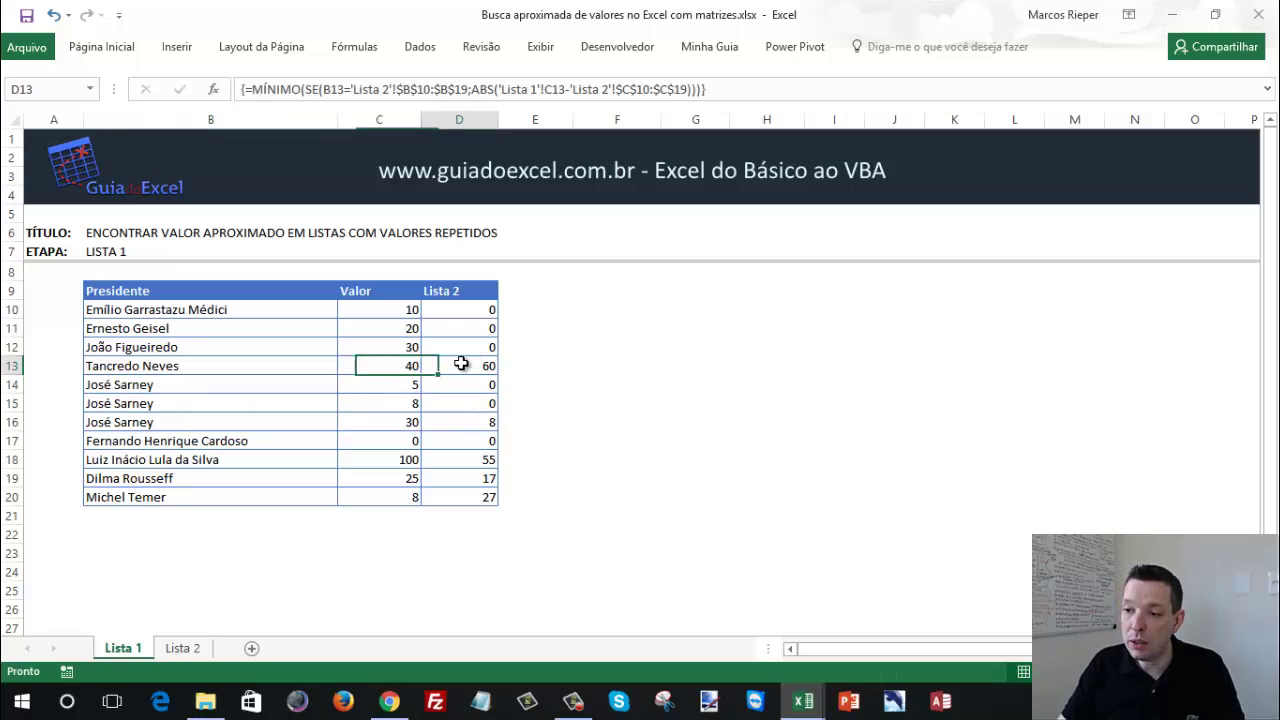
{"action": "left_click_drag", "start_coordinate": [473, 320], "coordinate": [475, 347]}
{"action": "key", "text": "ctrl+v"}
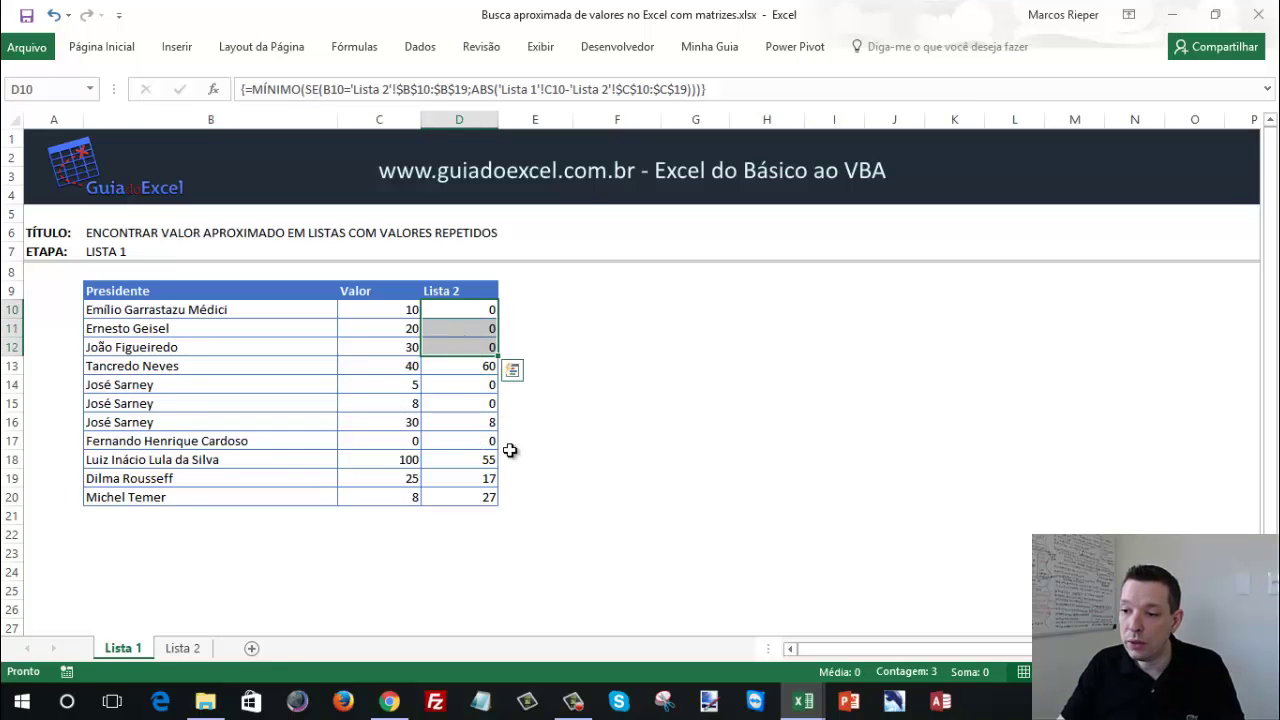
{"action": "mouse_move", "coordinate": [464, 459]}
{"action": "left_mouse_down"}
{"action": "mouse_move", "coordinate": [214, 460]}
{"action": "mouse_move", "coordinate": [380, 443]}
{"action": "left_mouse_up"}
{"action": "left_click", "coordinate": [182, 648]}
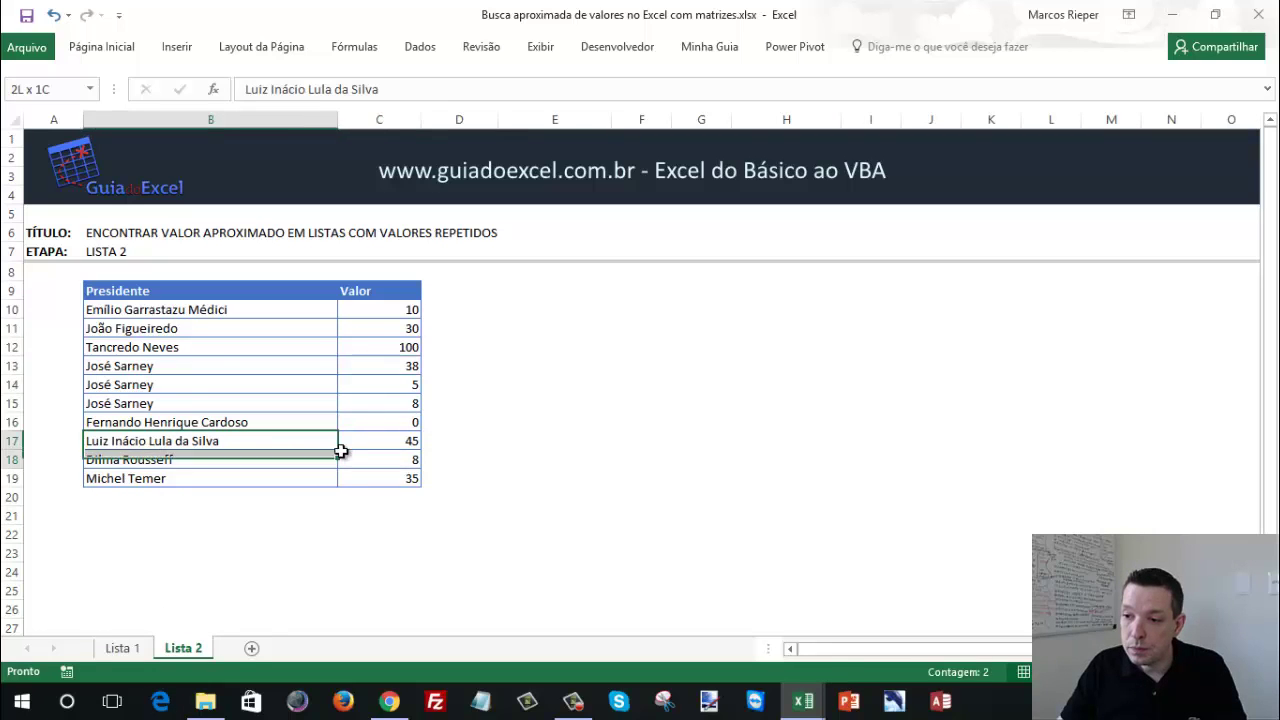
{"action": "left_click", "coordinate": [128, 647]}
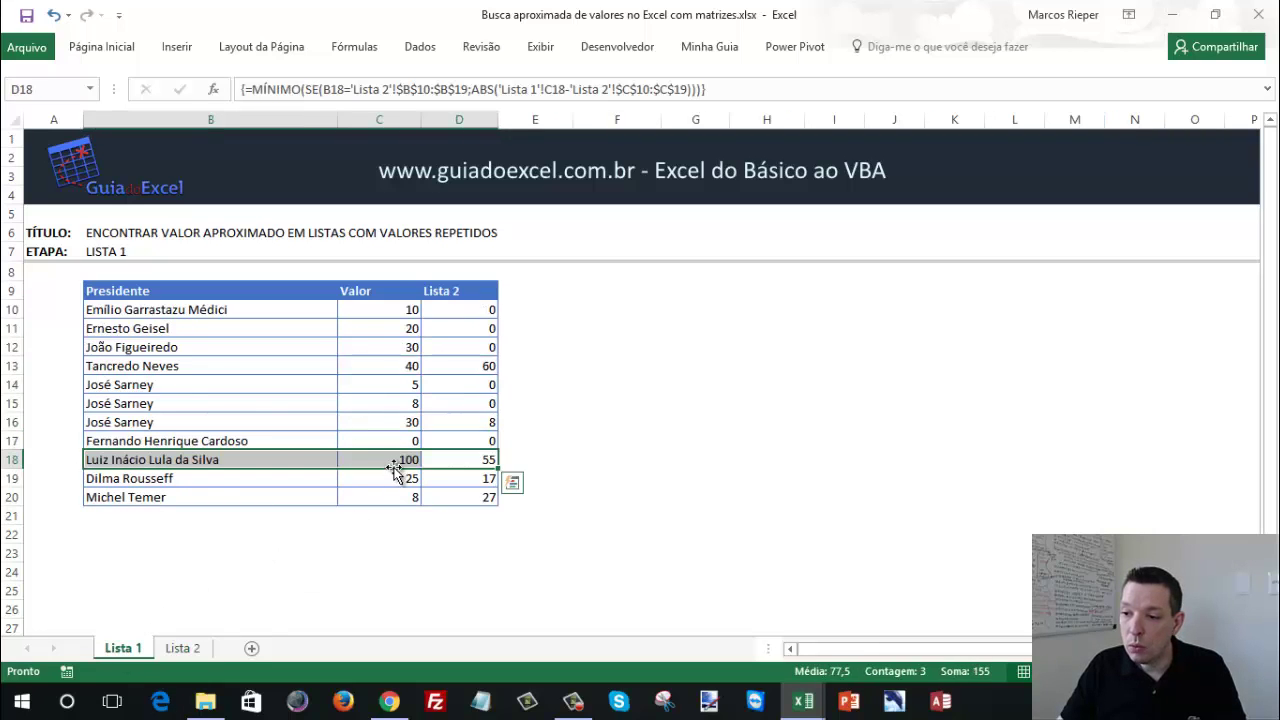
{"action": "left_click", "coordinate": [395, 465]}
{"action": "left_click", "coordinate": [457, 462]}
{"action": "left_click_drag", "start_coordinate": [470, 482], "coordinate": [194, 493]}
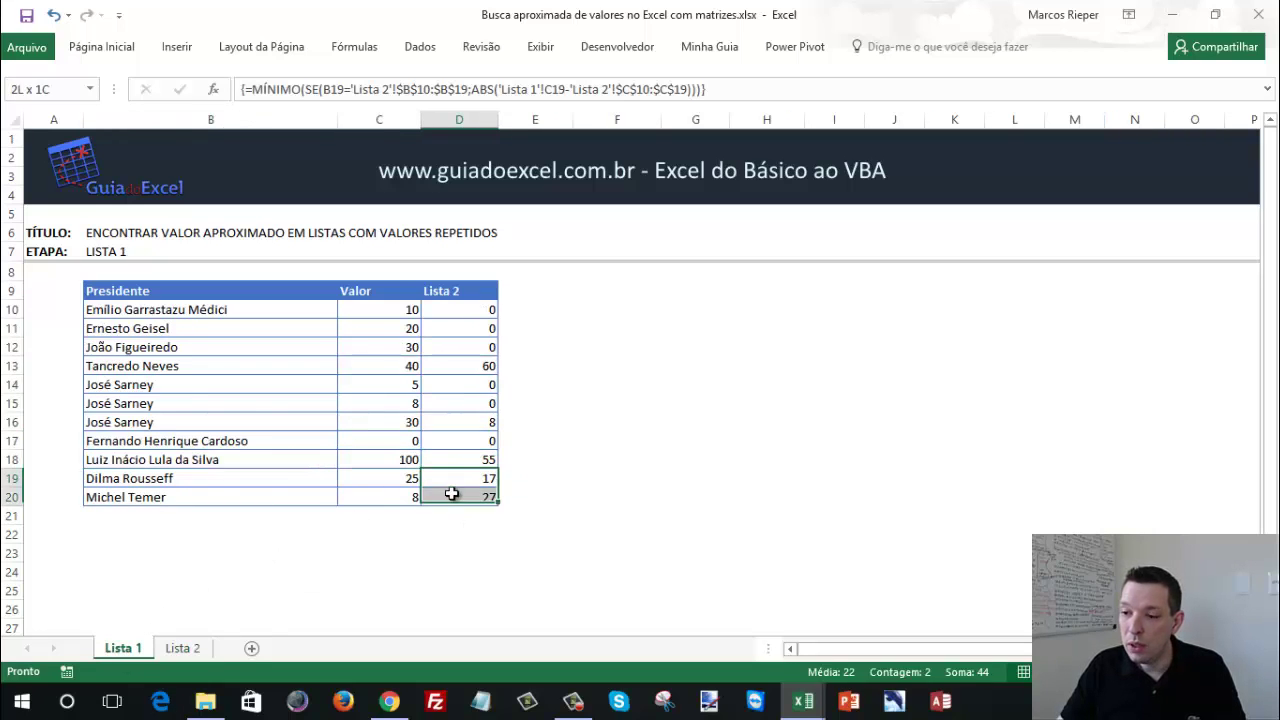
{"action": "key", "text": "ctrl+v"}
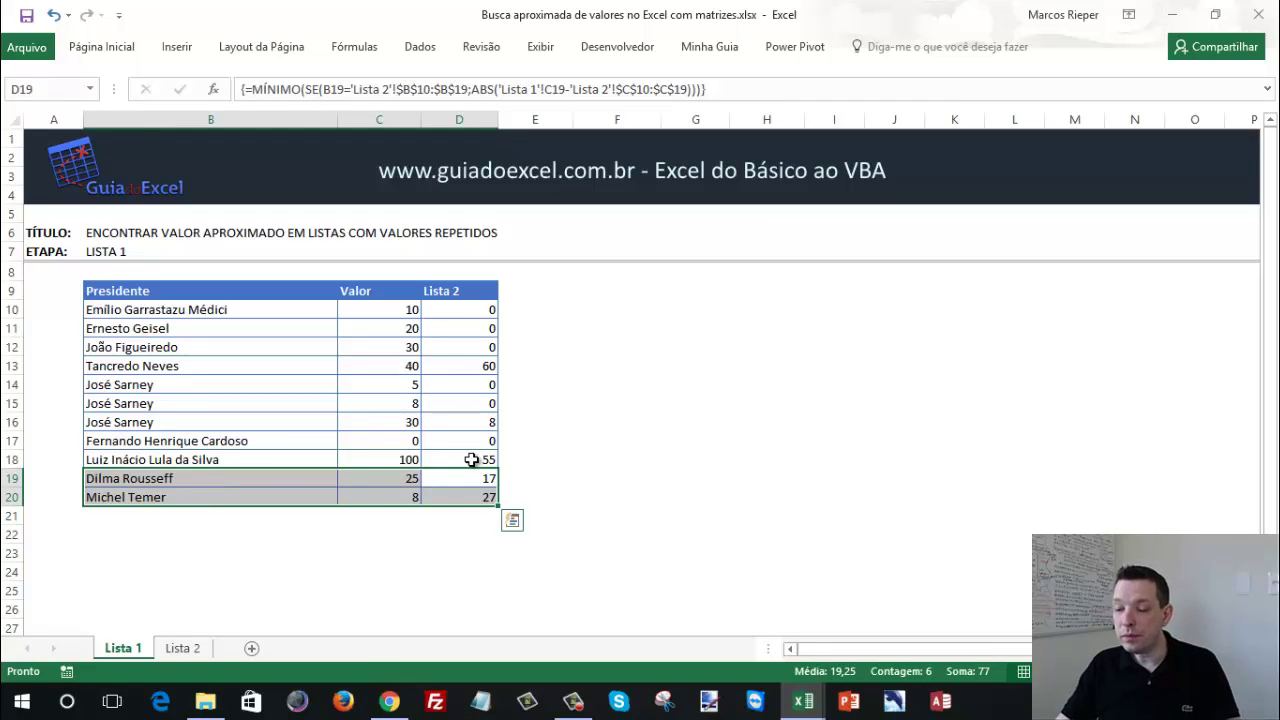
{"action": "left_click_drag", "start_coordinate": [452, 312], "coordinate": [445, 496]}
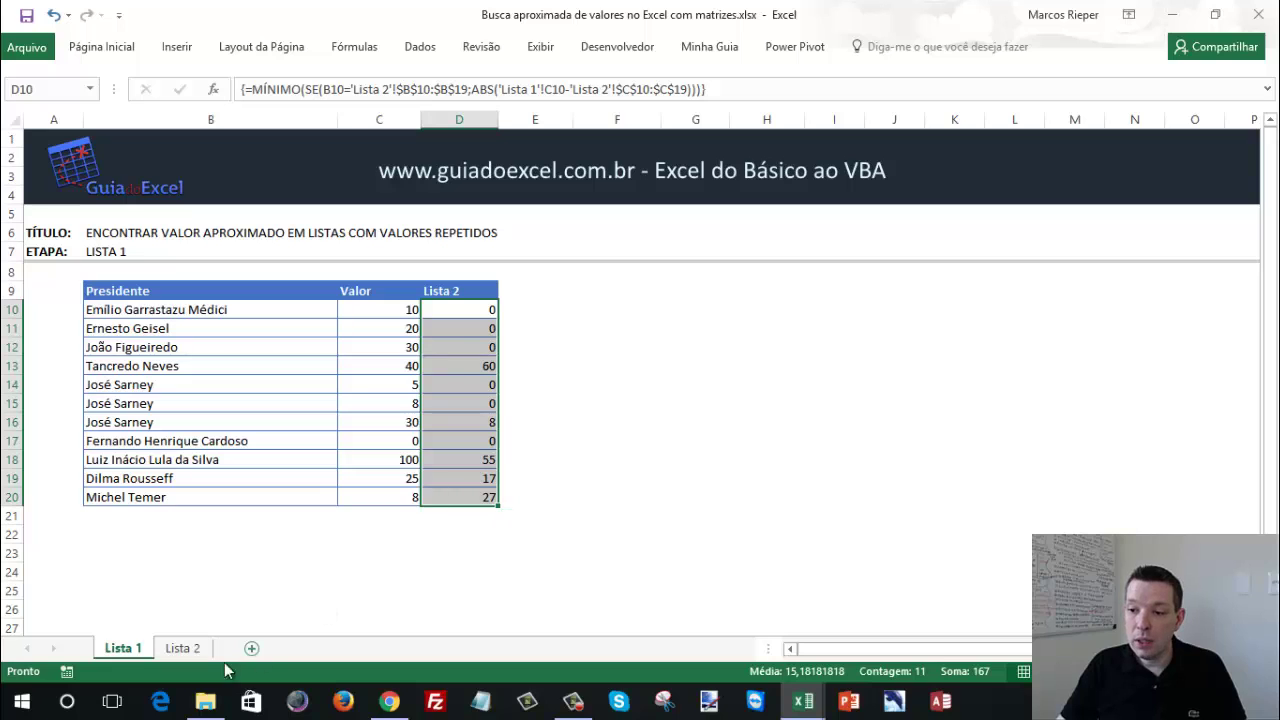
{"action": "left_click", "coordinate": [184, 648]}
{"action": "left_click_drag", "start_coordinate": [400, 310], "coordinate": [383, 474]}
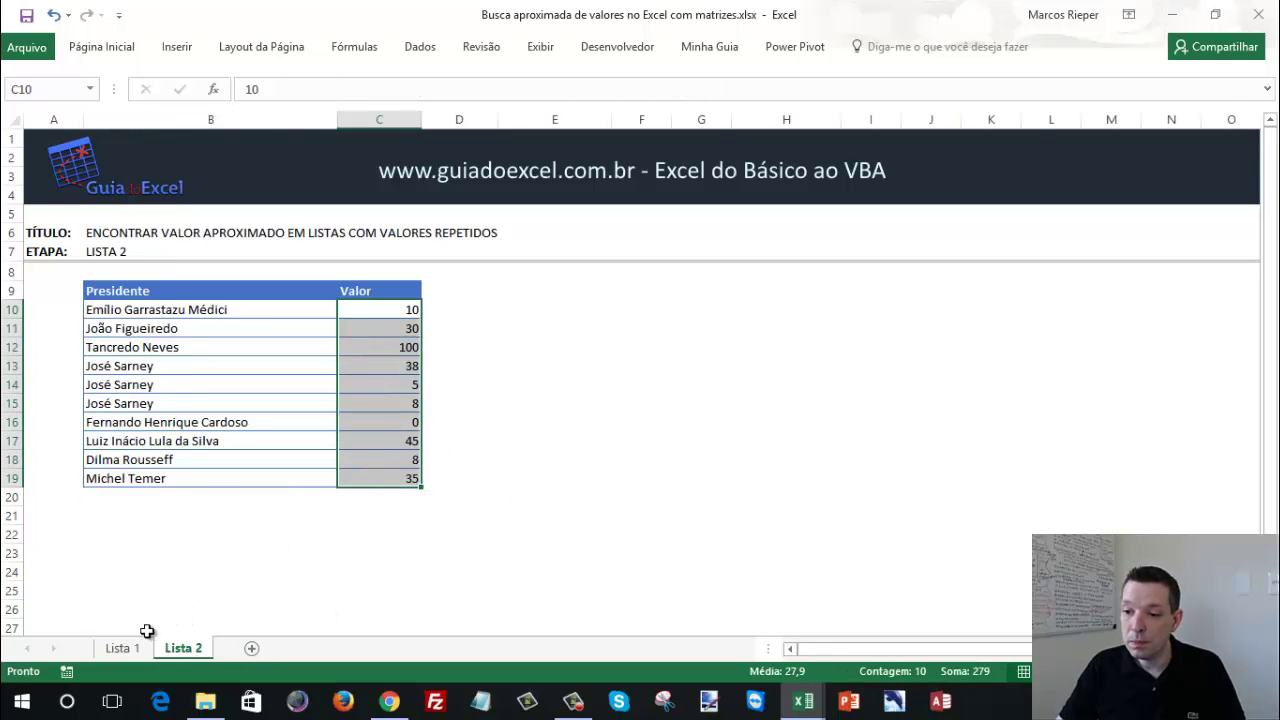
{"action": "left_click", "coordinate": [122, 648]}
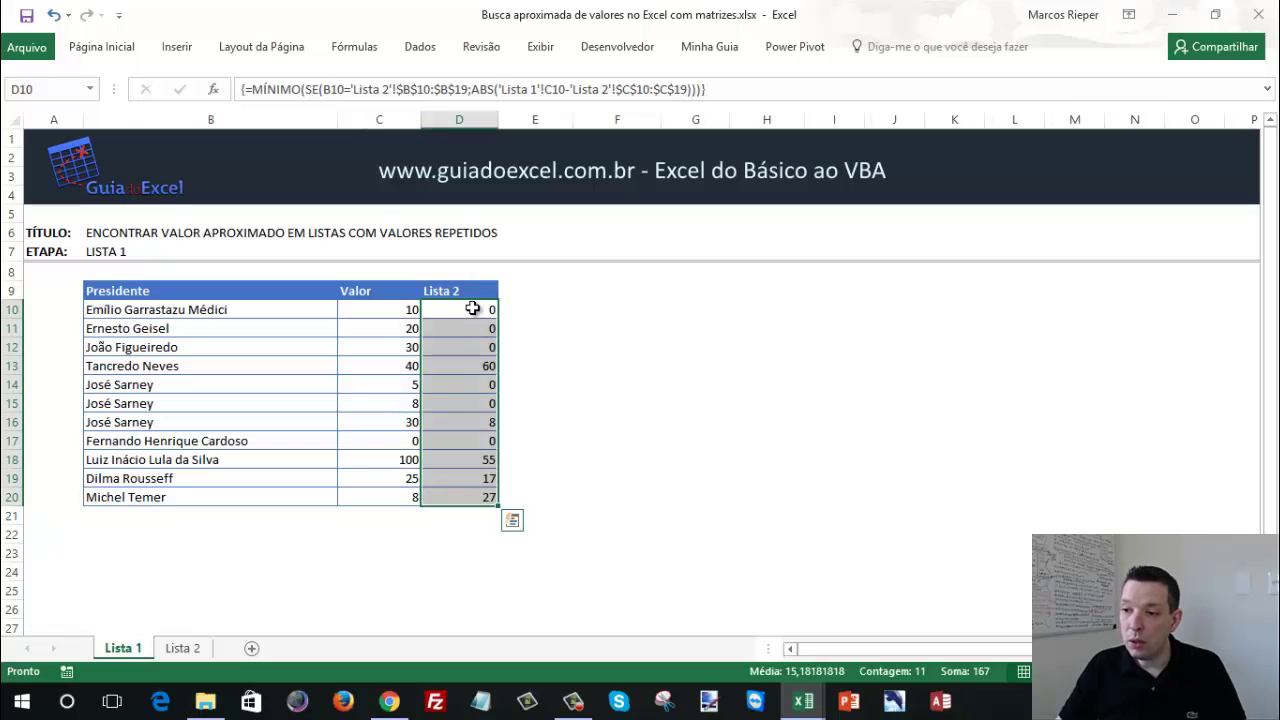
{"action": "left_click_drag", "start_coordinate": [472, 308], "coordinate": [463, 492]}
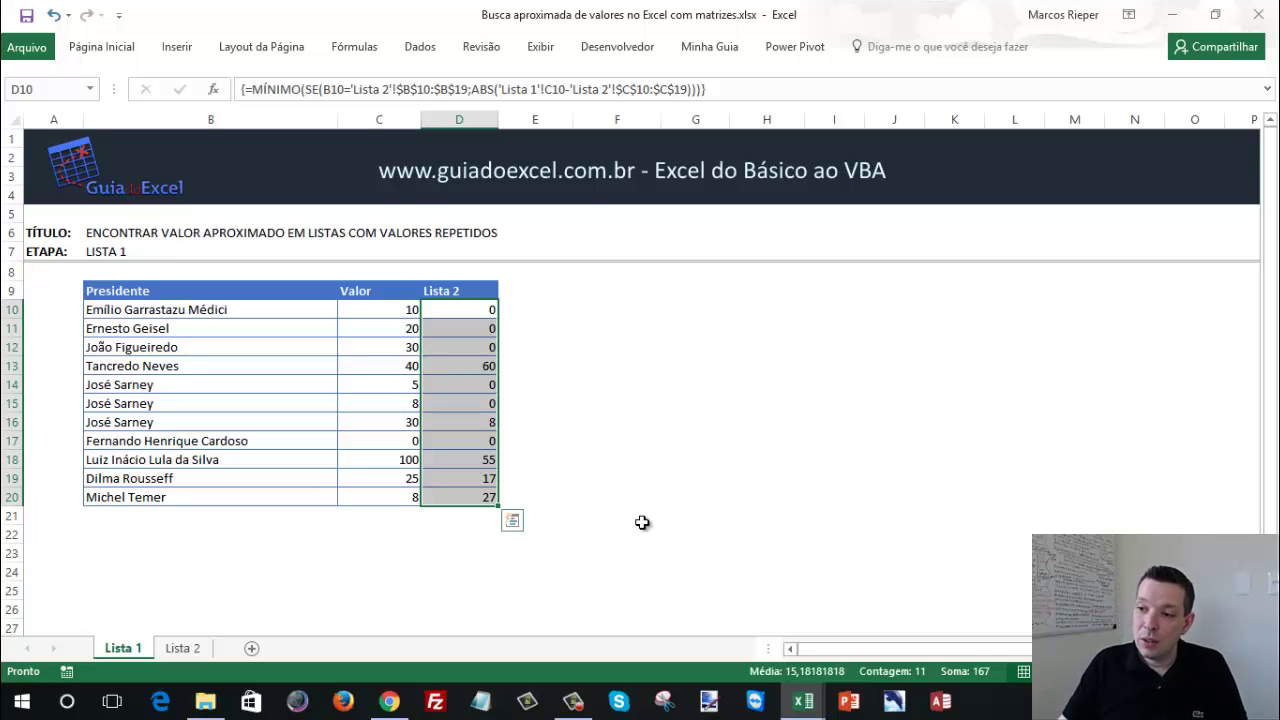
{"action": "left_click", "coordinate": [450, 309]}
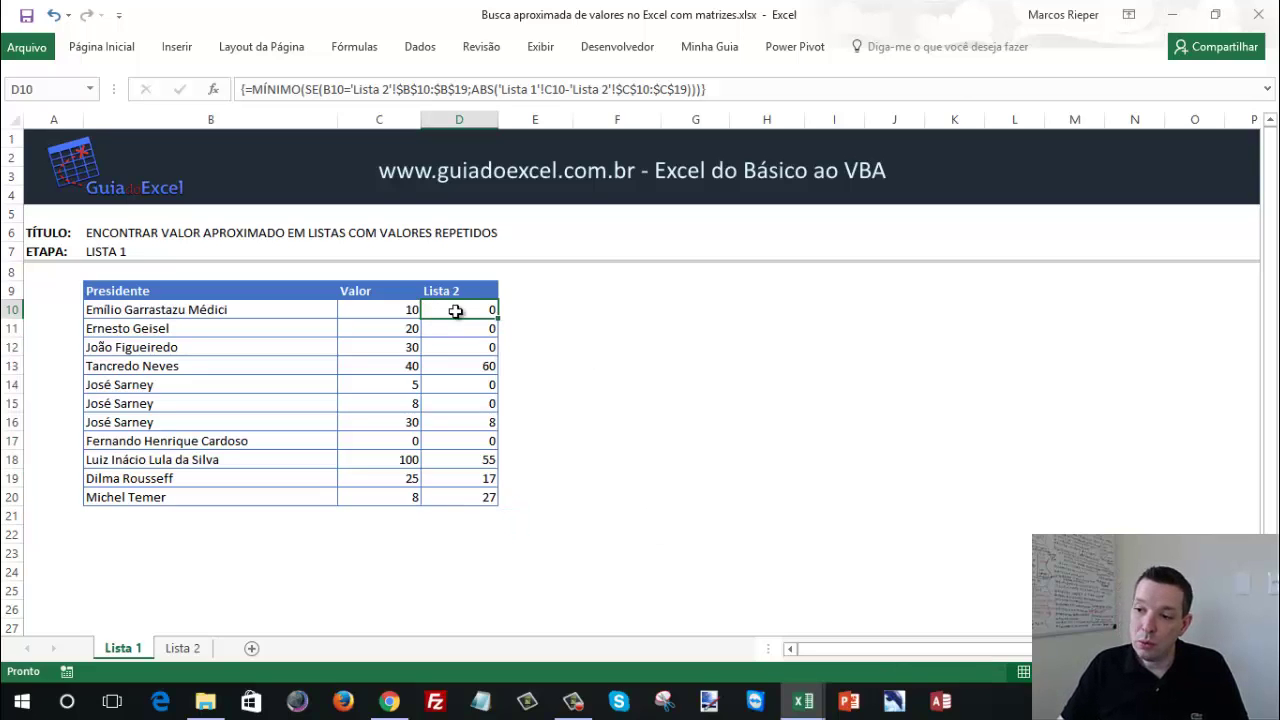
Step: Append +C10 to D10's formula and confirm it as an array formula
{"action": "left_click", "coordinate": [726, 89]}
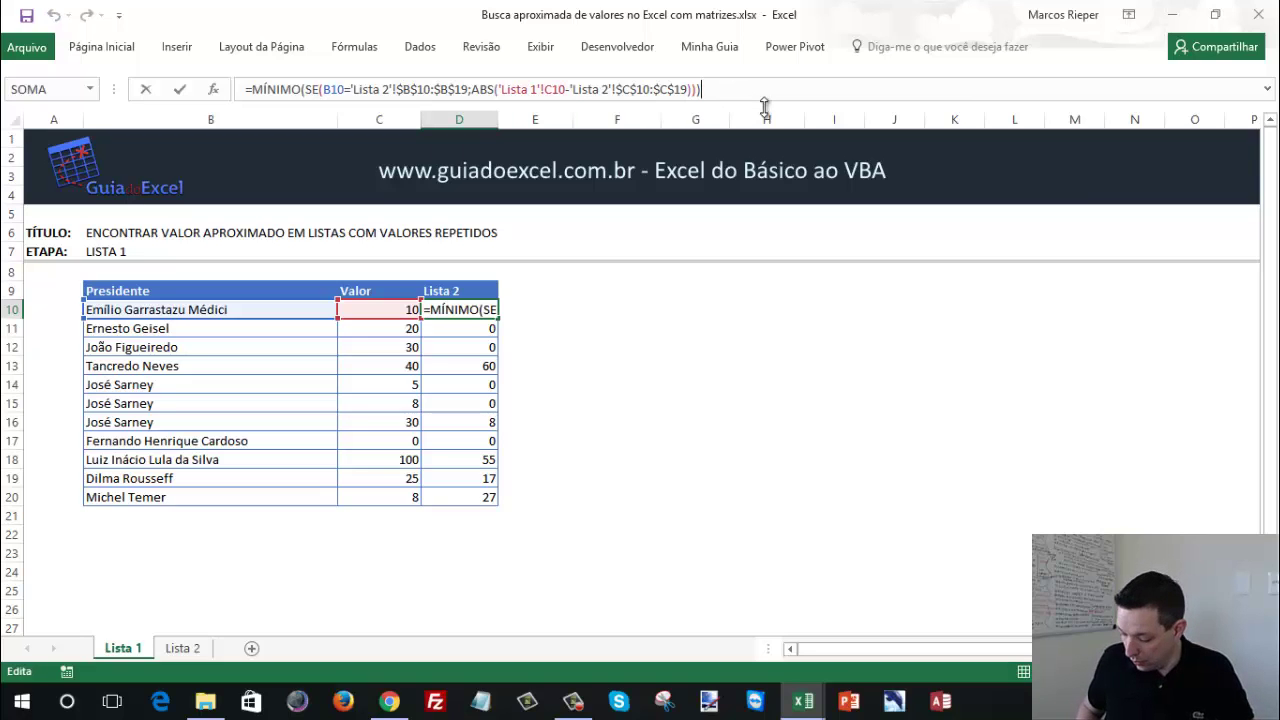
{"action": "type", "text": "+"}
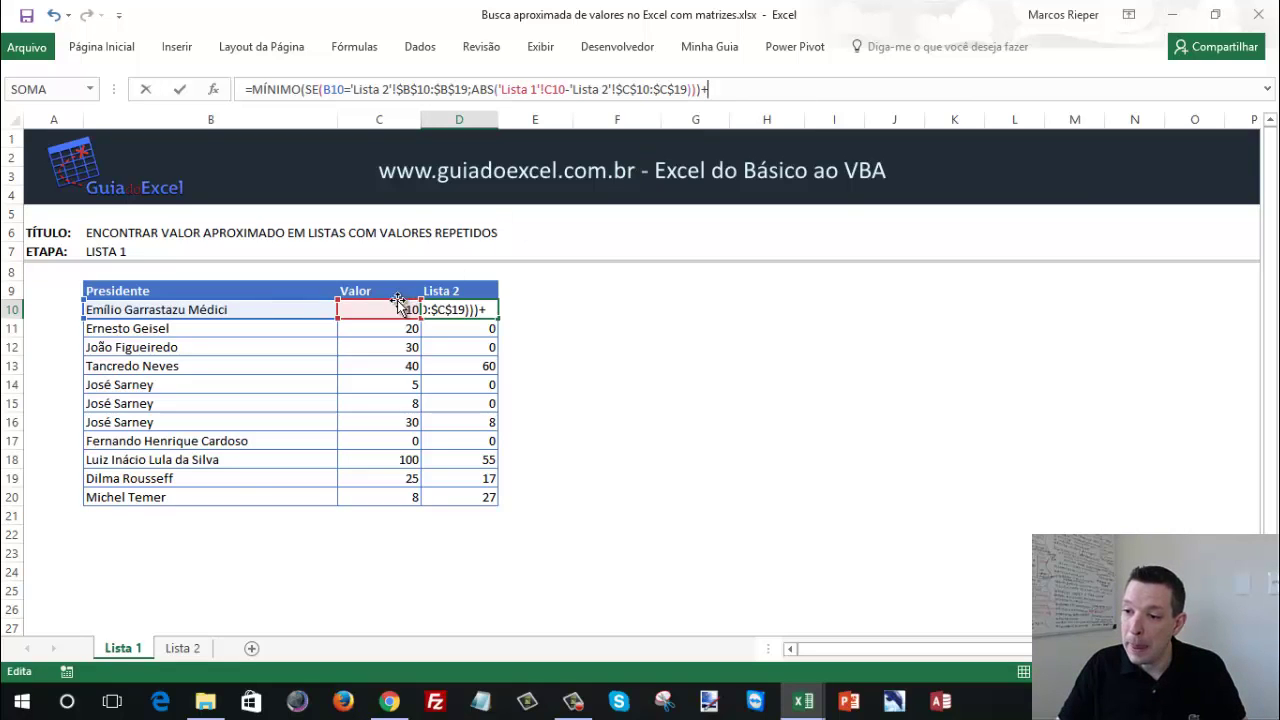
{"action": "left_click", "coordinate": [412, 310]}
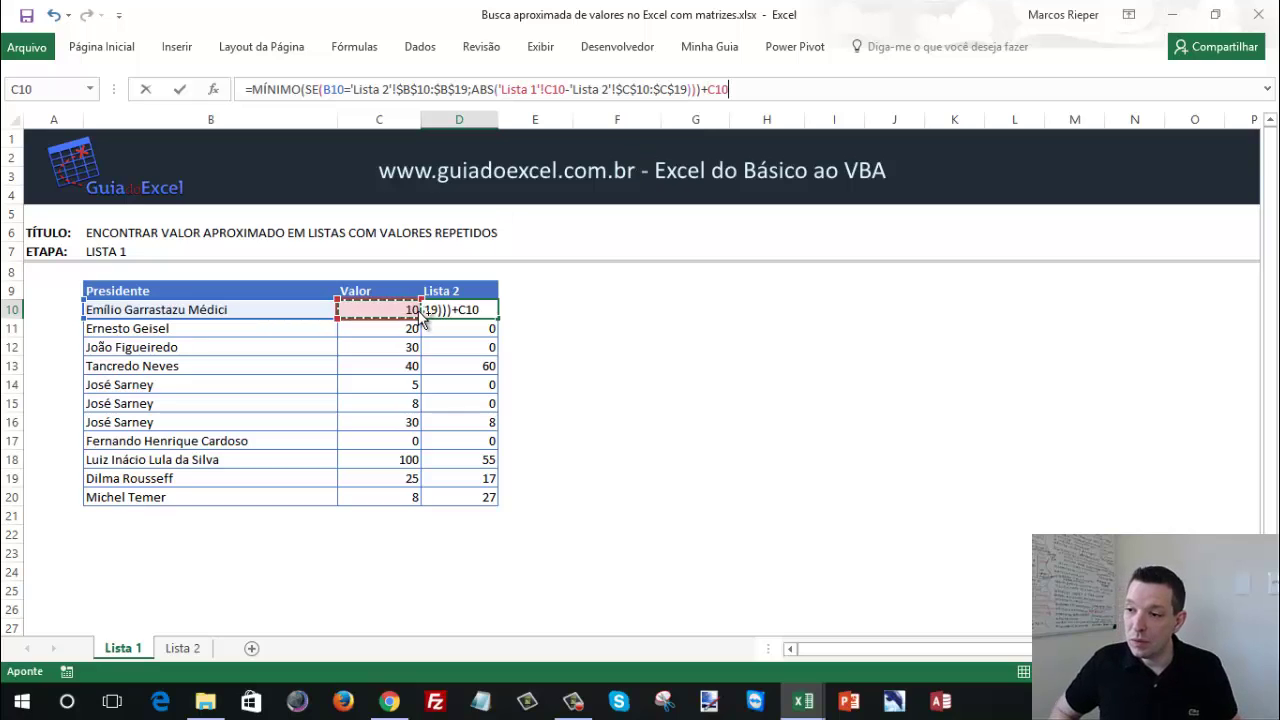
{"action": "key", "text": "ctrl+shift+Return"}
Step: Clear D11:D20, paste the new D10 formula down to D20, and show the Lista 2 sheet
{"action": "key", "text": "ctrl+shift+Down"}
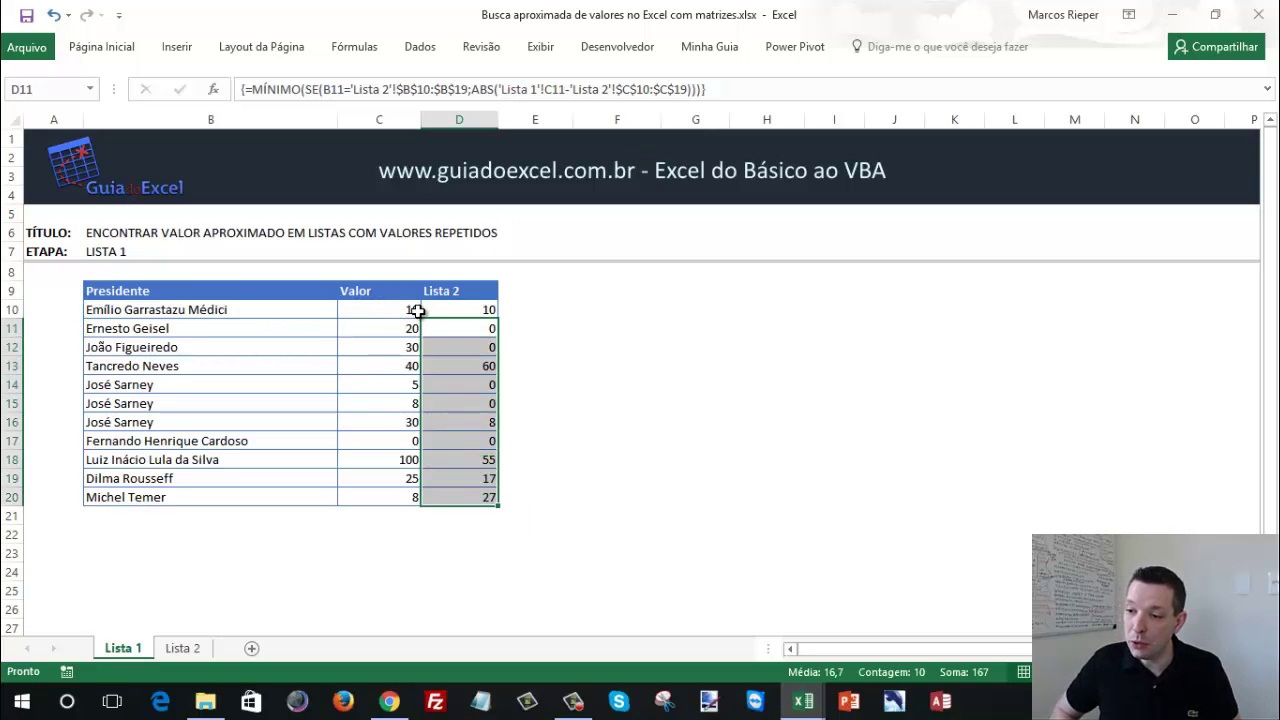
{"action": "key", "text": "Delete"}
{"action": "key", "text": "Up"}
{"action": "key", "text": "ctrl+c"}
{"action": "key", "text": "Down"}
{"action": "key", "text": "ctrl+v"}
{"action": "key", "text": "Down"}
{"action": "key", "text": "ctrl+v"}
{"action": "key", "text": "Down"}
{"action": "key", "text": "ctrl+v"}
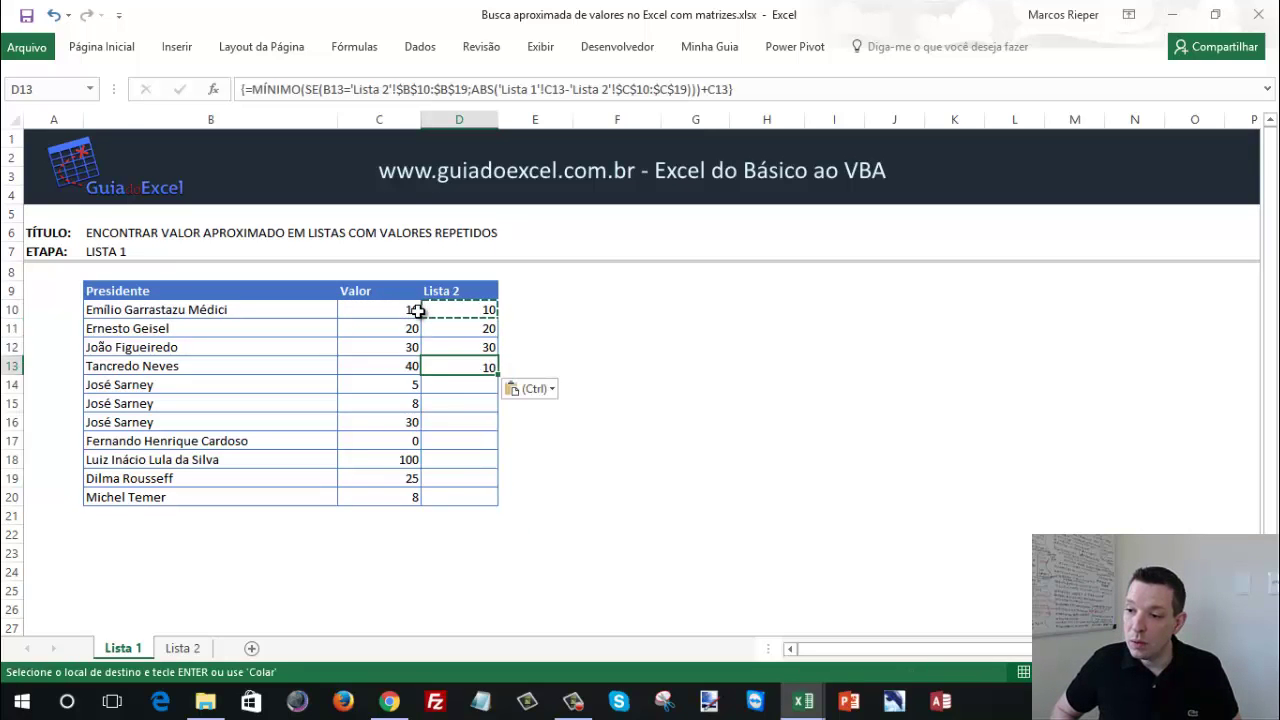
{"action": "key", "text": "Down"}
{"action": "key", "text": "ctrl+v"}
{"action": "key", "text": "Down"}
{"action": "key", "text": "ctrl+v"}
{"action": "key", "text": "Down"}
{"action": "key", "text": "ctrl+v"}
{"action": "key", "text": "Down"}
{"action": "key", "text": "ctrl+v"}
{"action": "key", "text": "Down"}
{"action": "key", "text": "ctrl+v"}
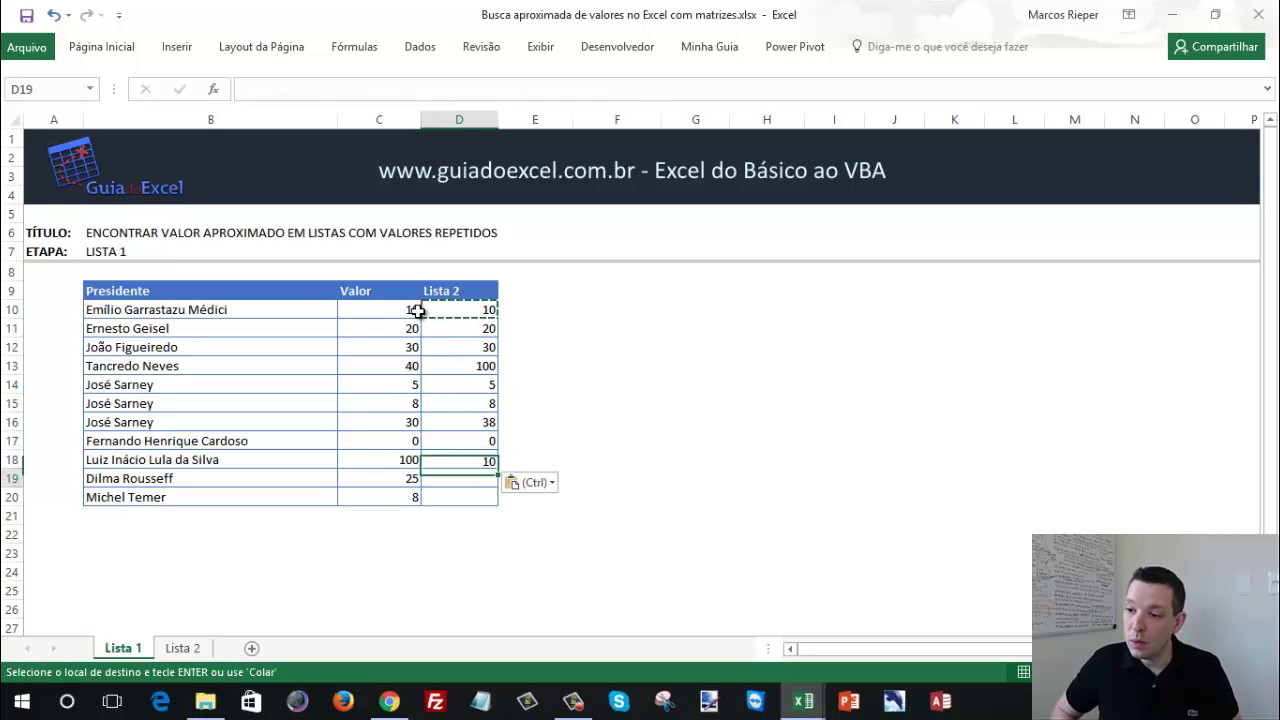
{"action": "key", "text": "Down"}
{"action": "key", "text": "ctrl+v"}
{"action": "key", "text": "Down"}
{"action": "key", "text": "ctrl+v"}
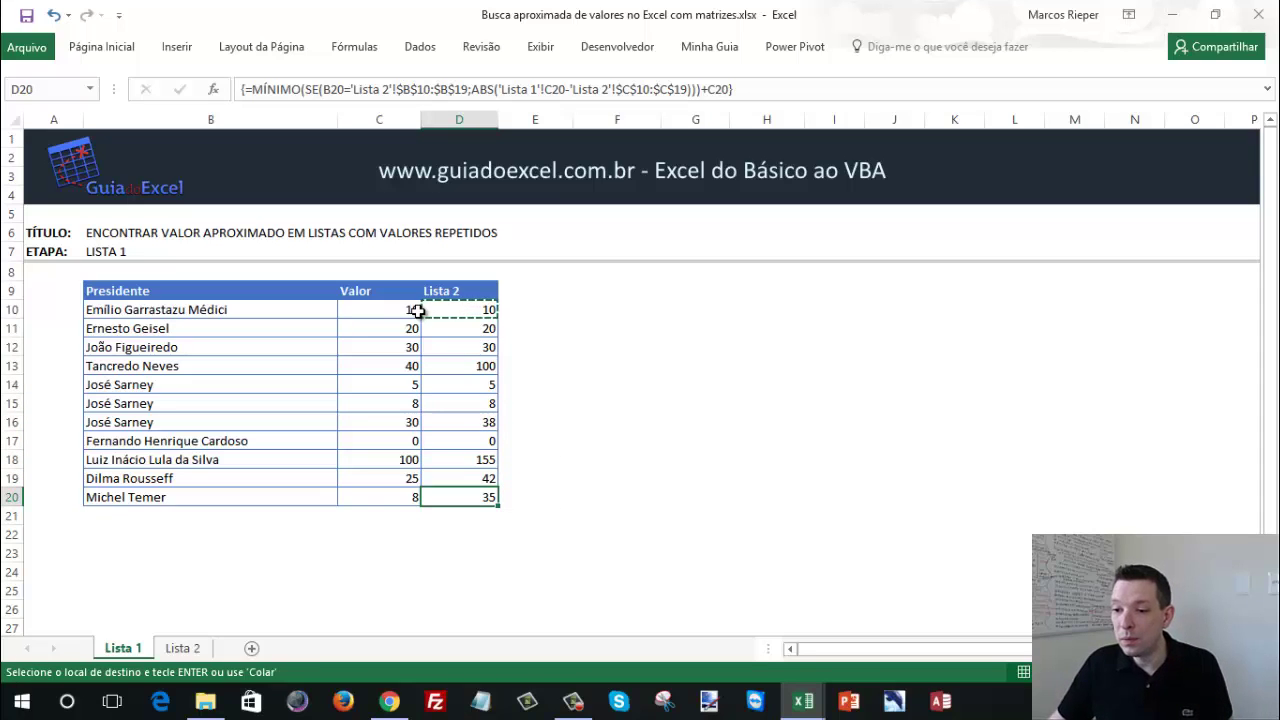
{"action": "left_click", "coordinate": [183, 648]}
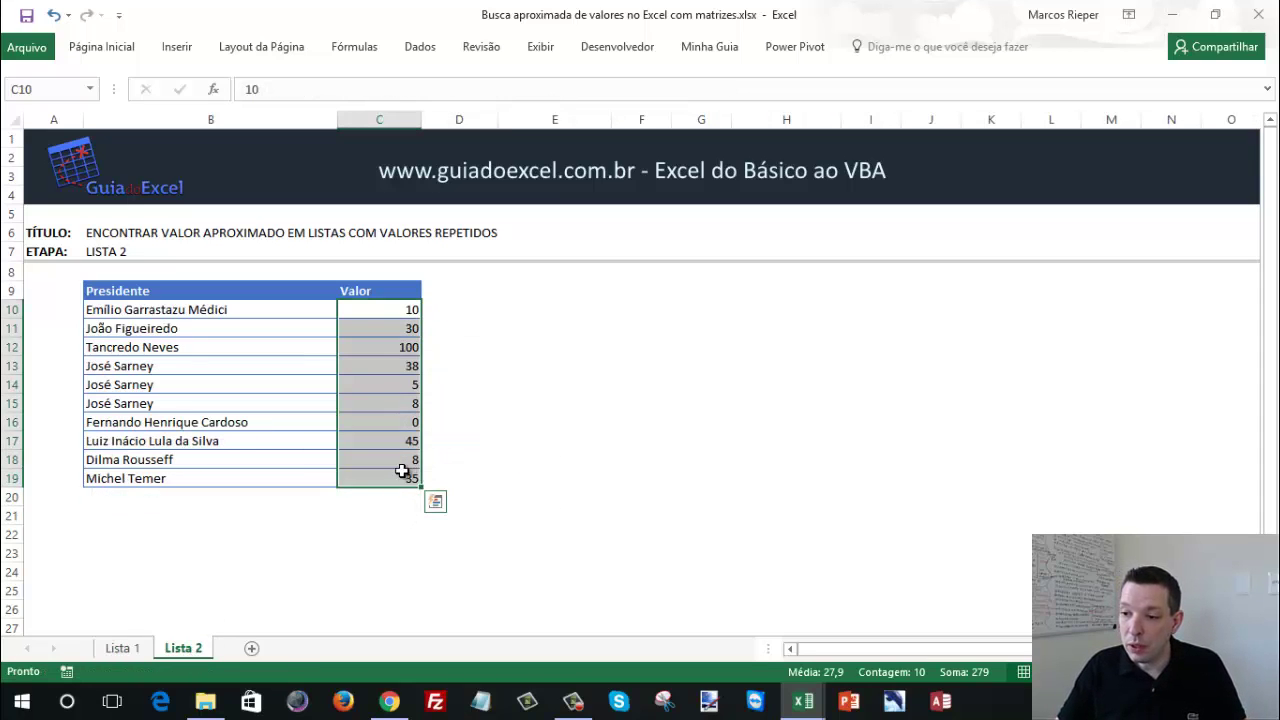
Step: Compare D18's result with Lista 2's Valor entries, then select D11:D20 on Lista 1
{"action": "left_click", "coordinate": [120, 650]}
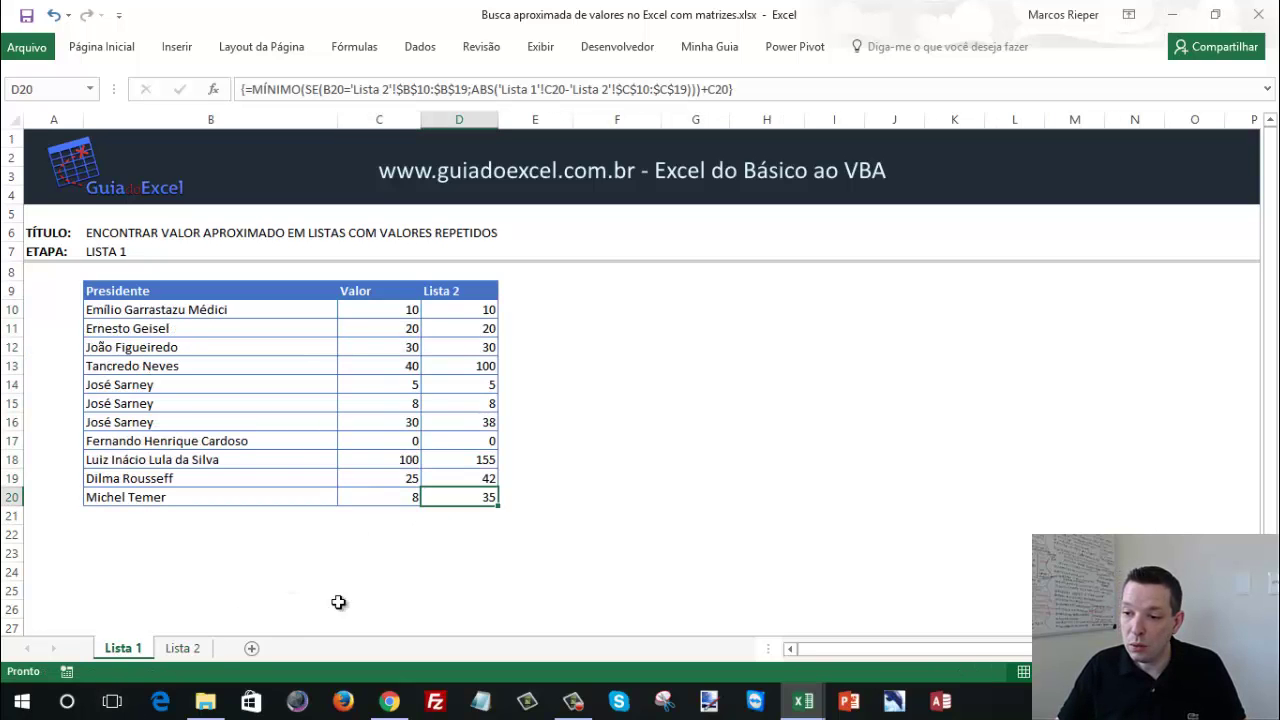
{"action": "left_click", "coordinate": [486, 462]}
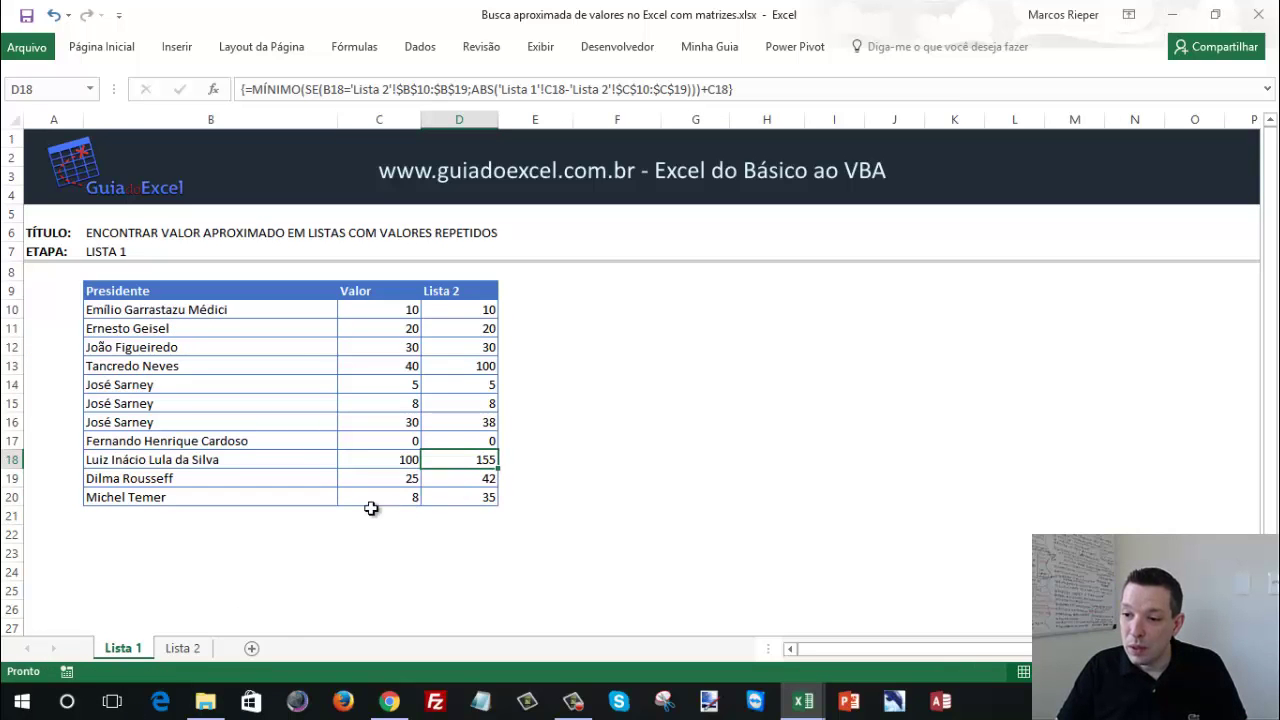
{"action": "left_click", "coordinate": [180, 650]}
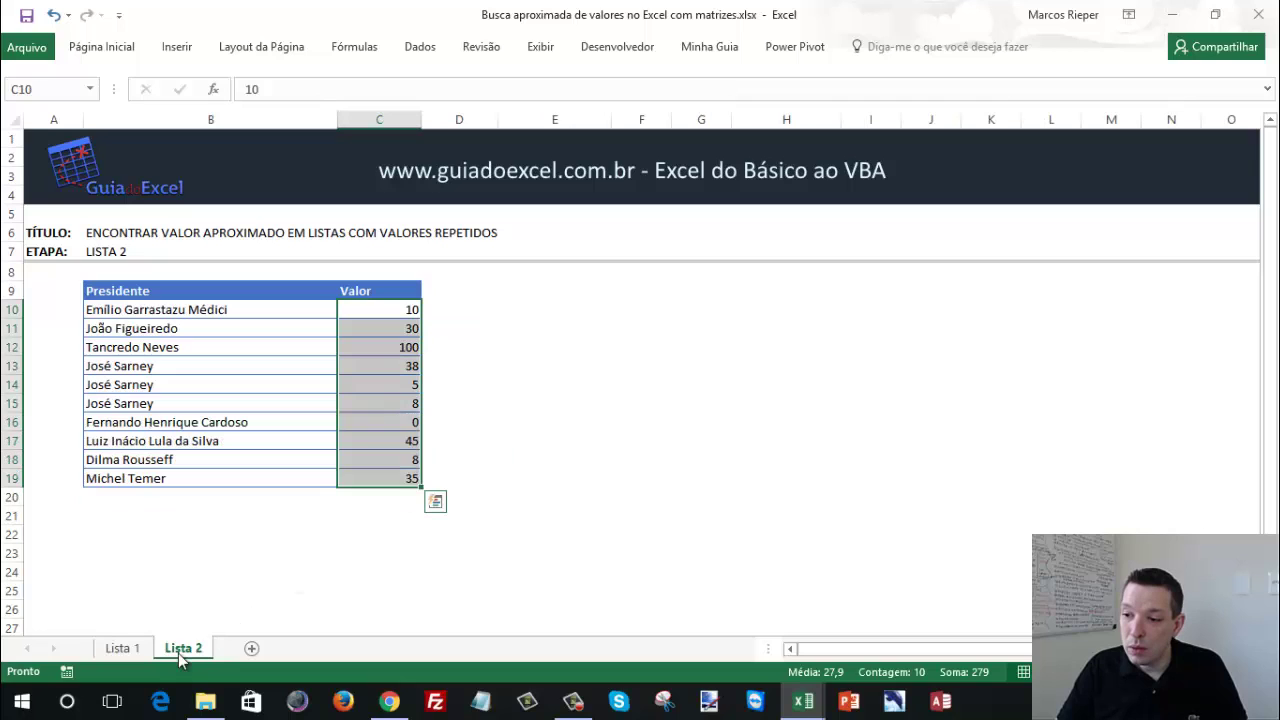
{"action": "left_click", "coordinate": [392, 440]}
{"action": "left_click", "coordinate": [122, 648]}
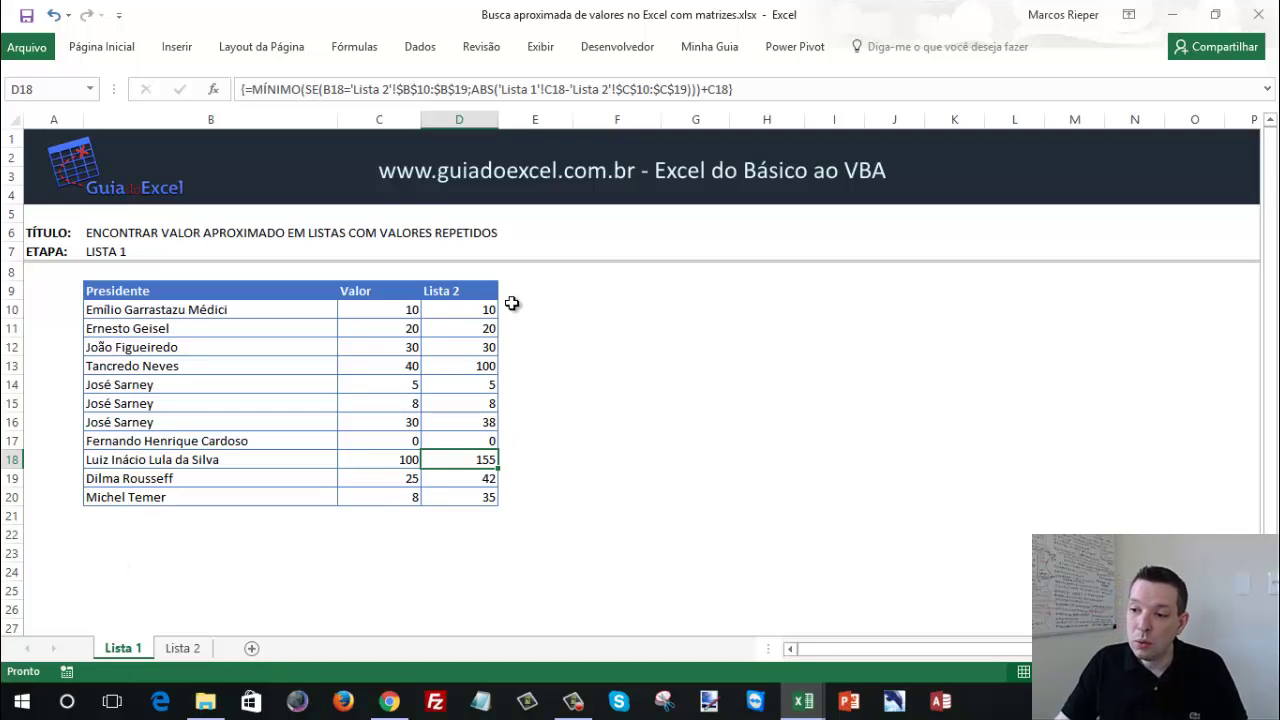
{"action": "left_click_drag", "start_coordinate": [468, 309], "coordinate": [463, 498]}
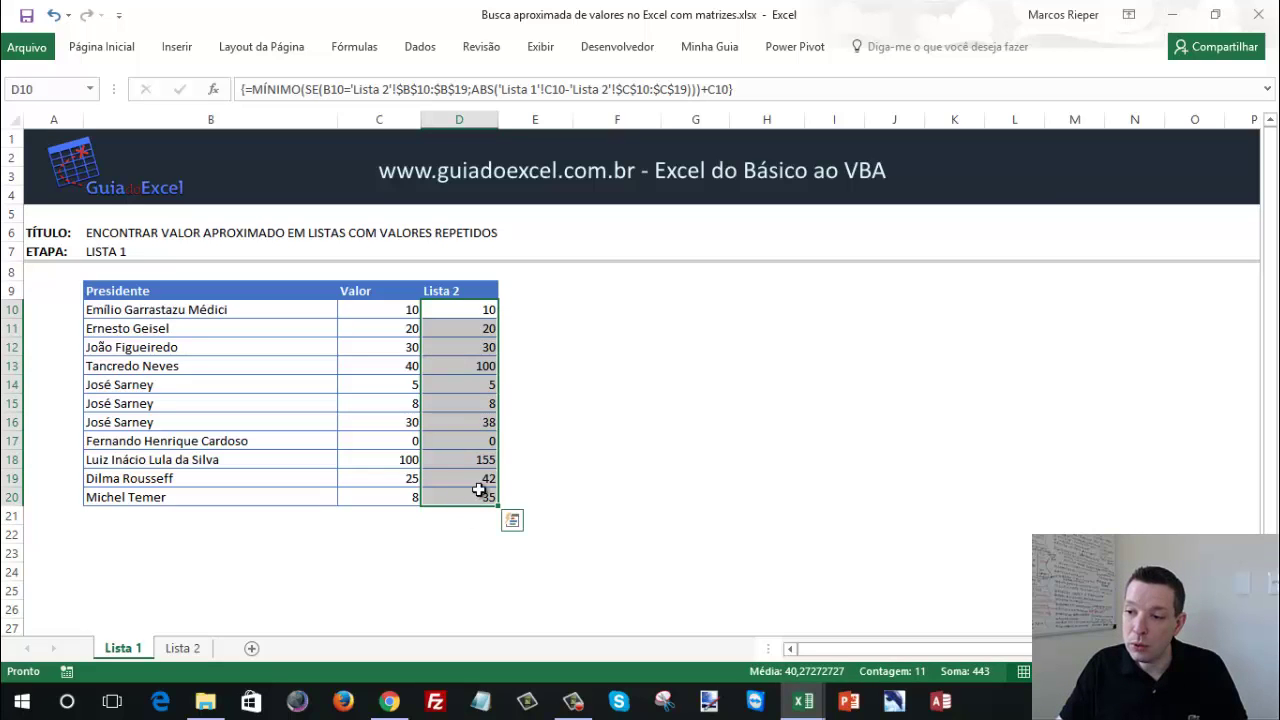
{"action": "left_click", "coordinate": [478, 494]}
{"action": "left_click_drag", "start_coordinate": [472, 327], "coordinate": [468, 496]}
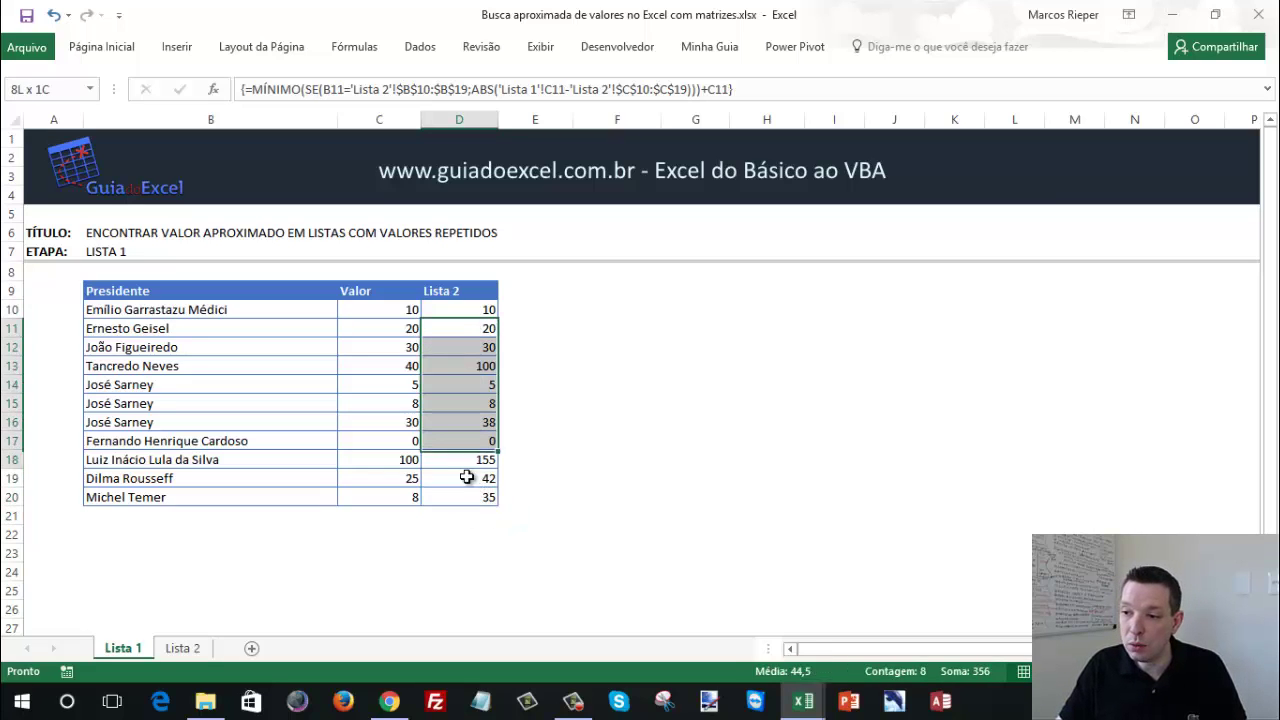
Step: Delete the results in D11:D20, keeping only D10 on Lista 1
{"action": "key", "text": "Delete"}
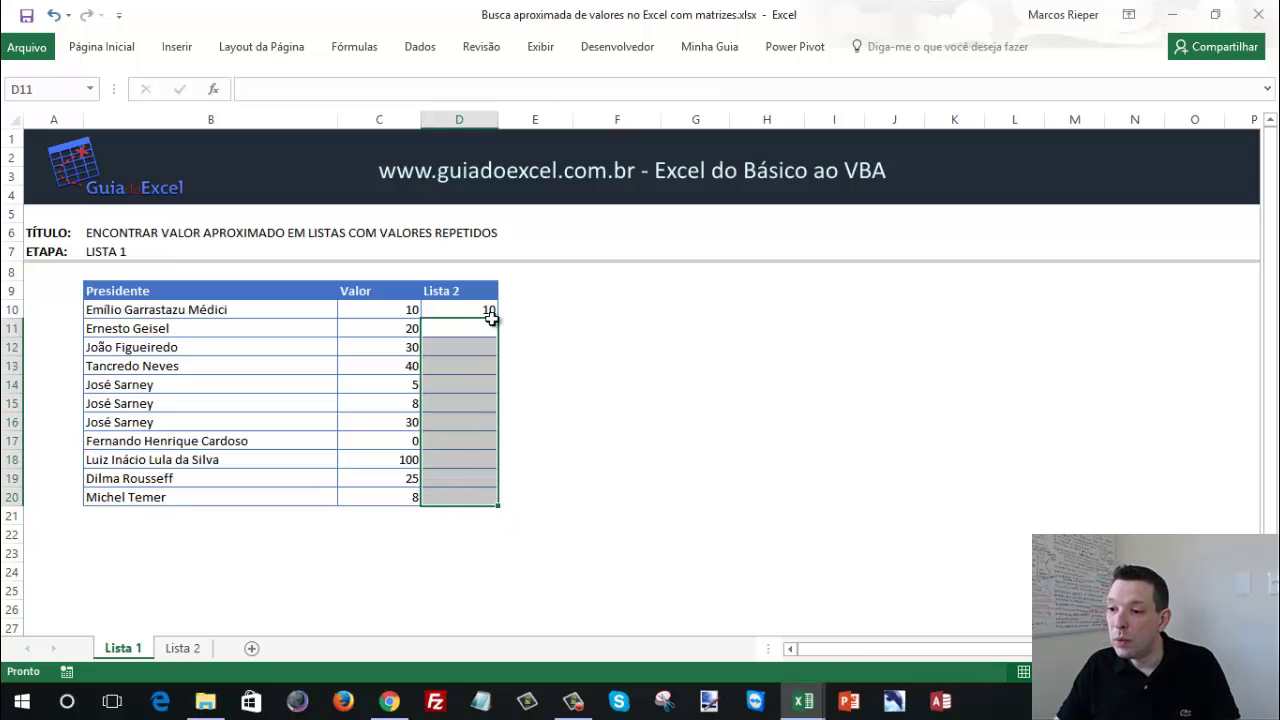
{"action": "left_click", "coordinate": [472, 312]}
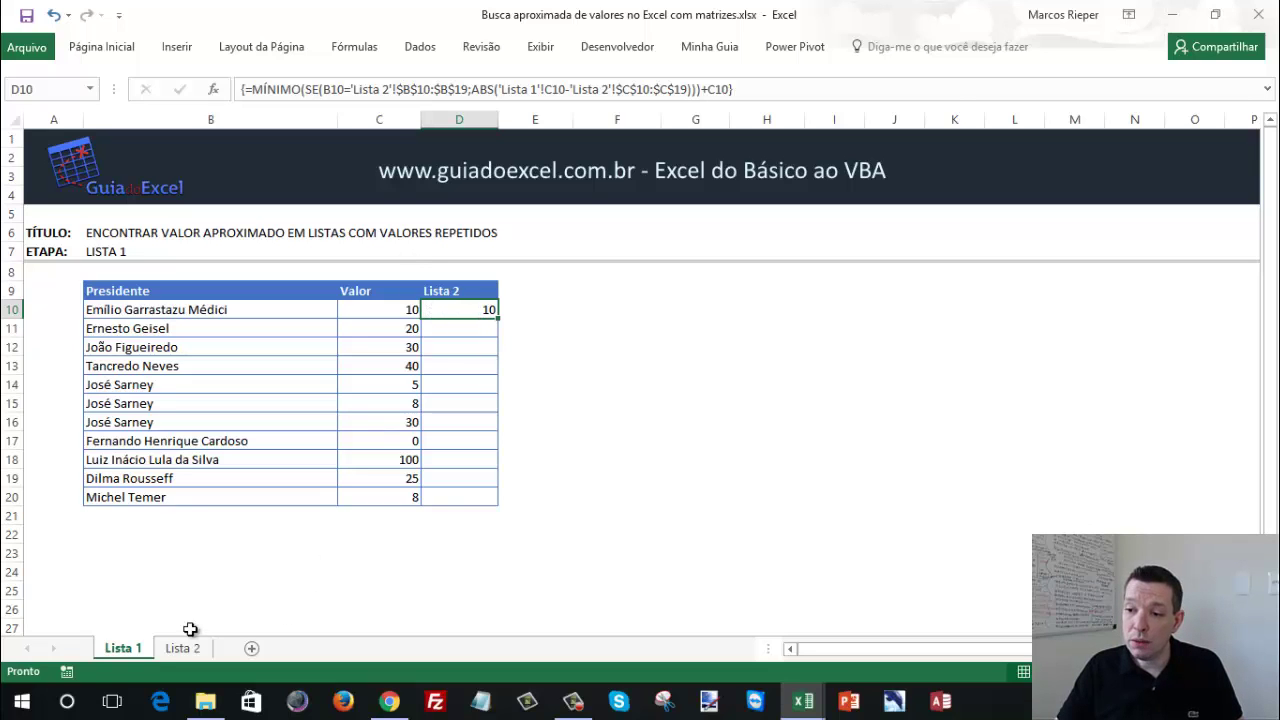
{"action": "left_click", "coordinate": [183, 648]}
{"action": "left_click", "coordinate": [145, 648]}
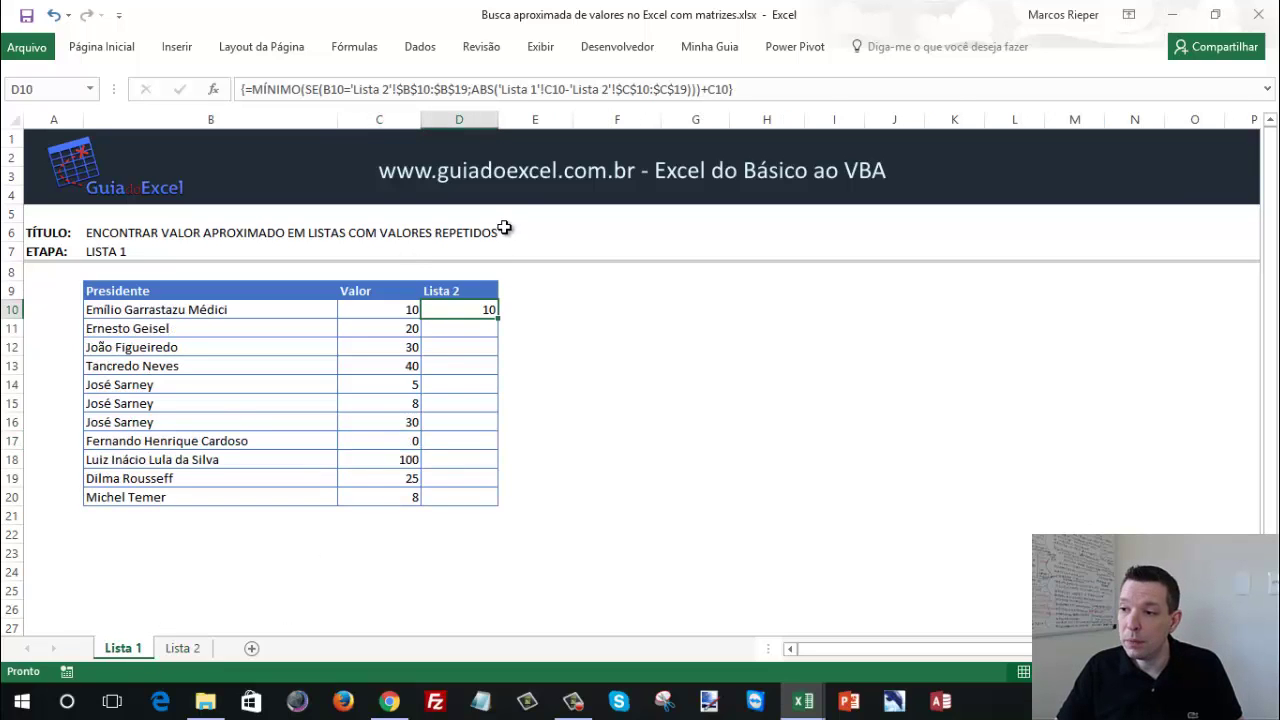
Step: Remove +C10 from D10's formula and re-confirm it as an array formula
{"action": "double_click", "coordinate": [733, 88]}
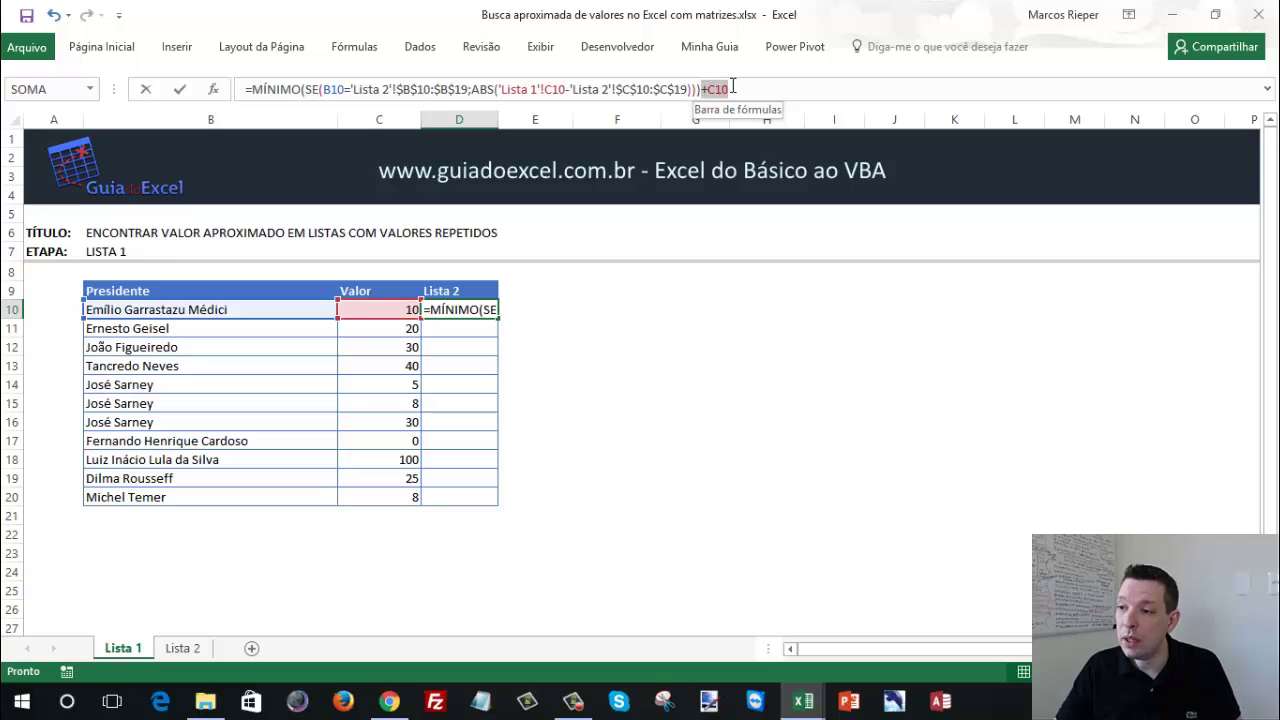
{"action": "key", "text": "Delete"}
{"action": "key", "text": "ctrl+shift+Return"}
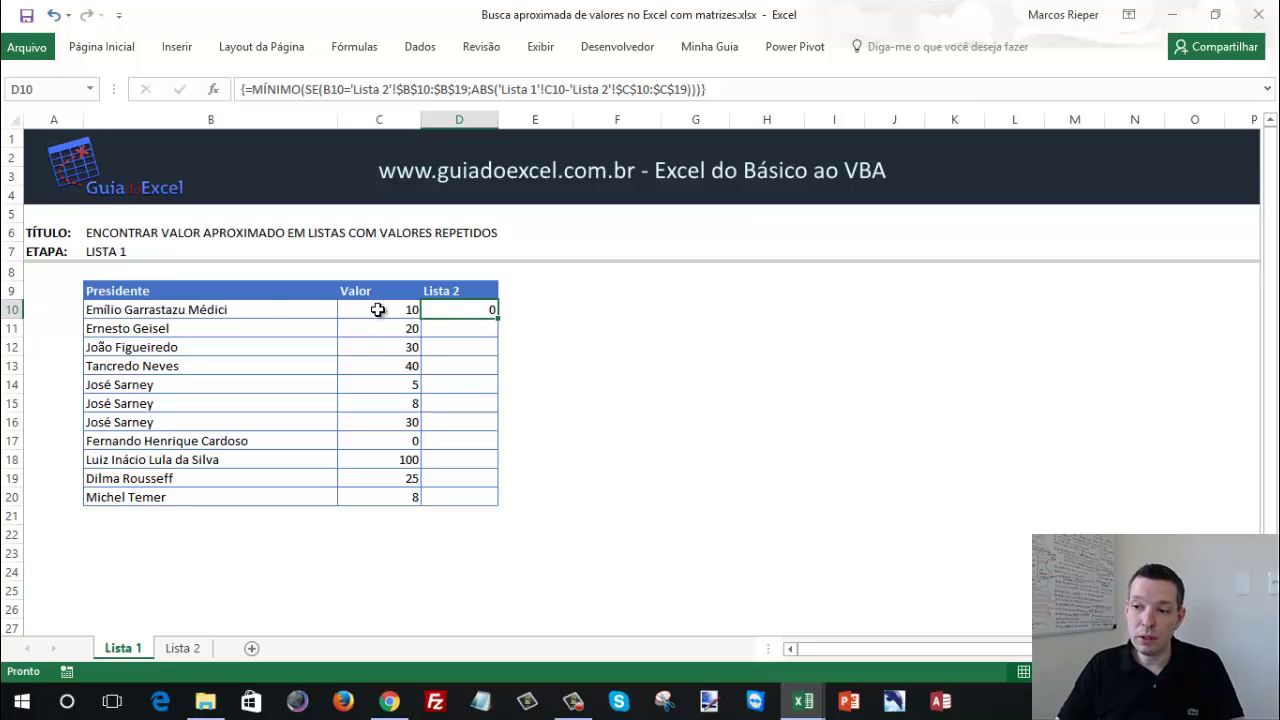
Step: Wrap the MÍNIMO expression in D10's formula inside CORRESP as its lookup value
{"action": "left_click", "coordinate": [260, 94]}
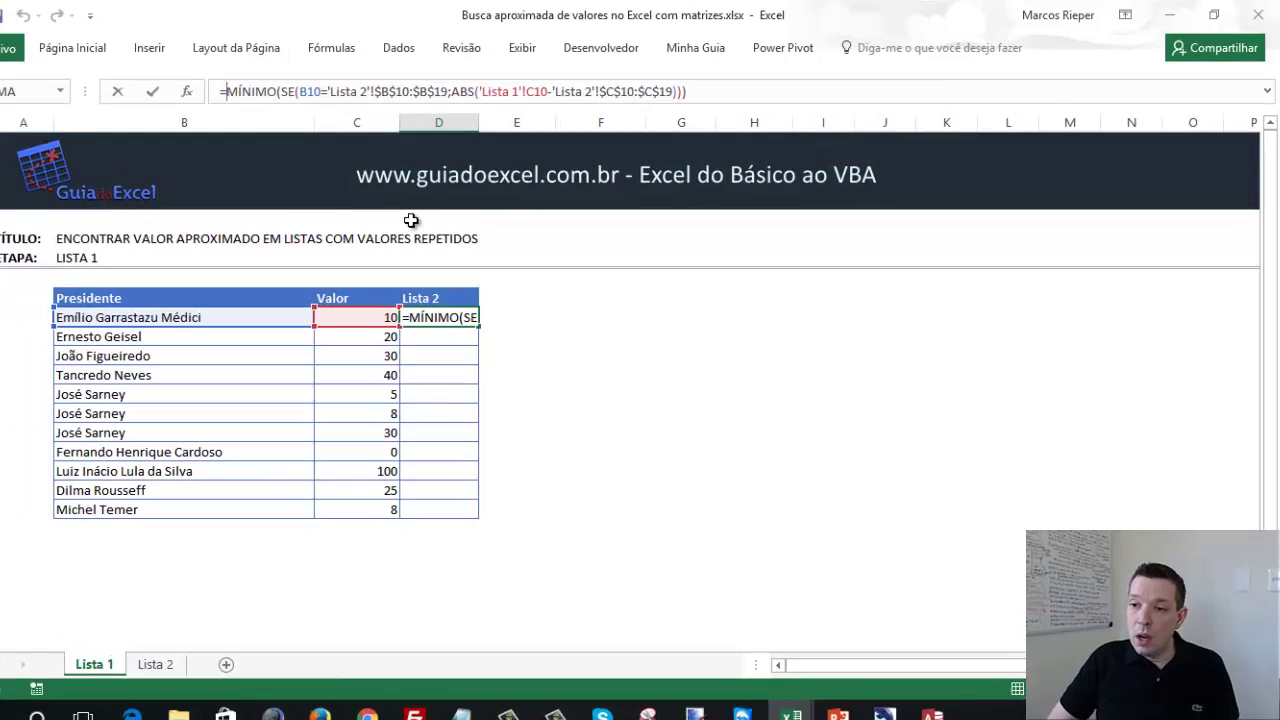
{"action": "type", "text": "CO"}
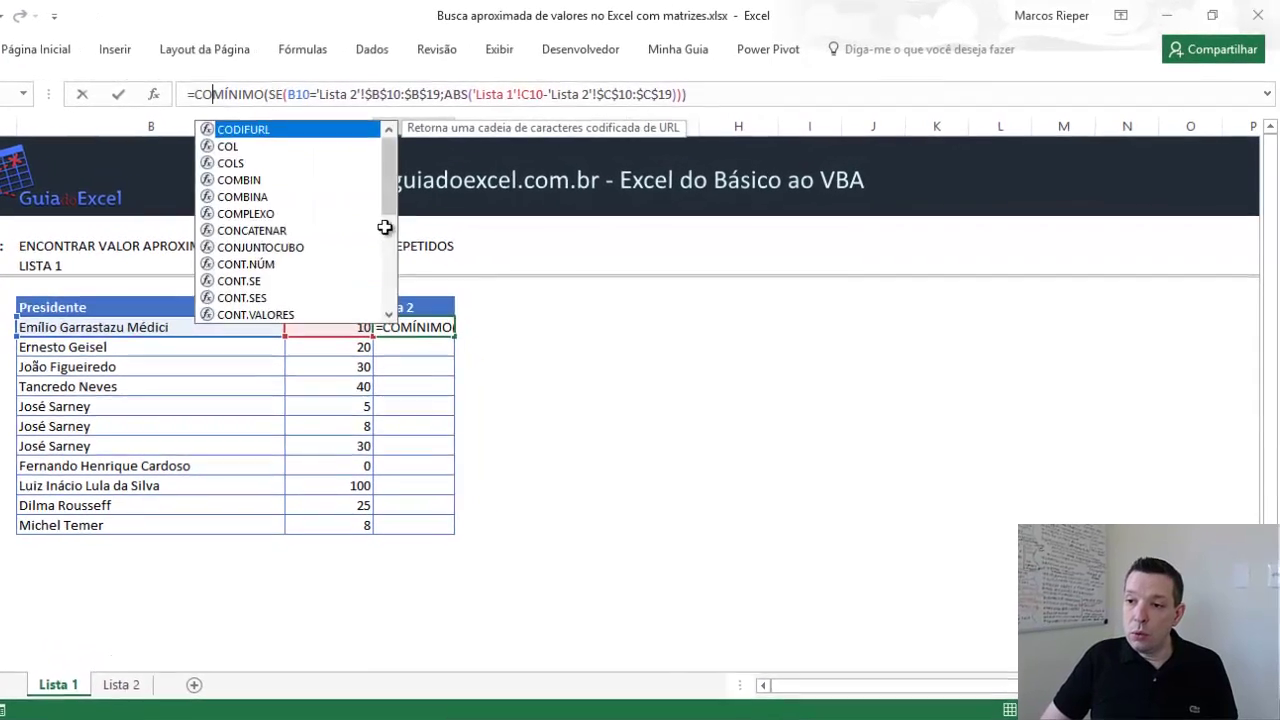
{"action": "type", "text": "RRESP("}
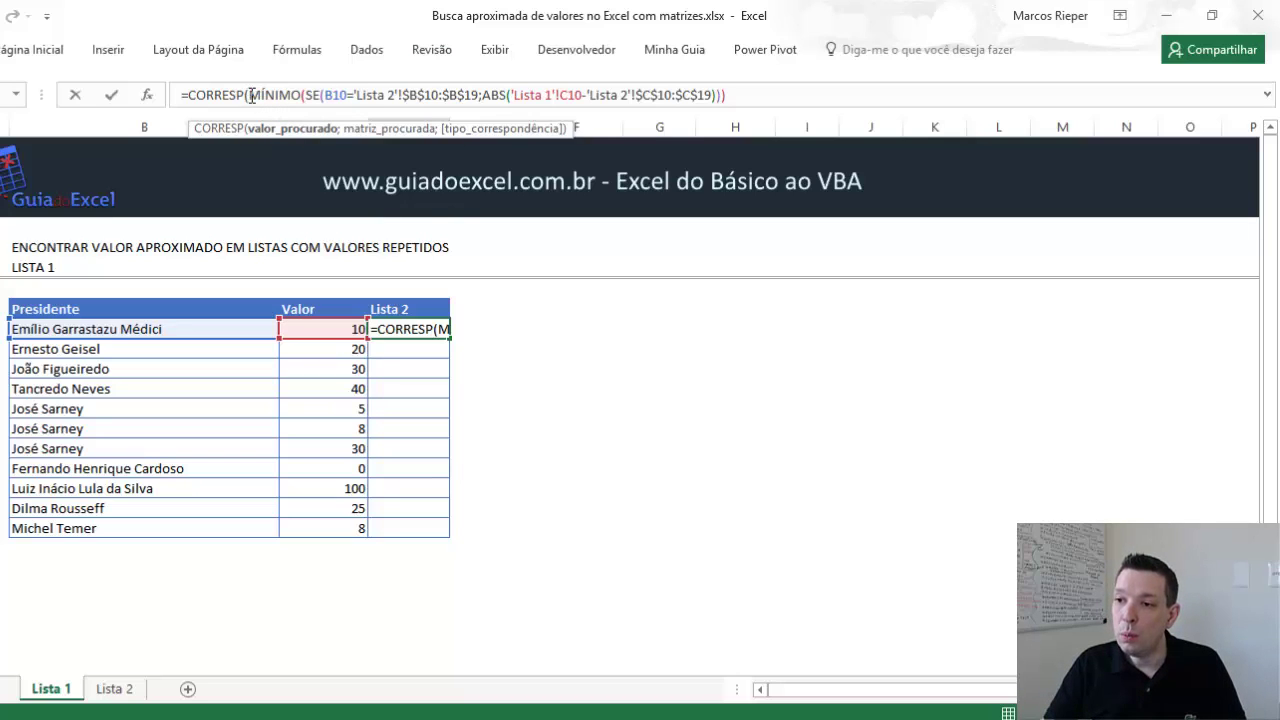
{"action": "left_click_drag", "start_coordinate": [251, 95], "coordinate": [771, 103]}
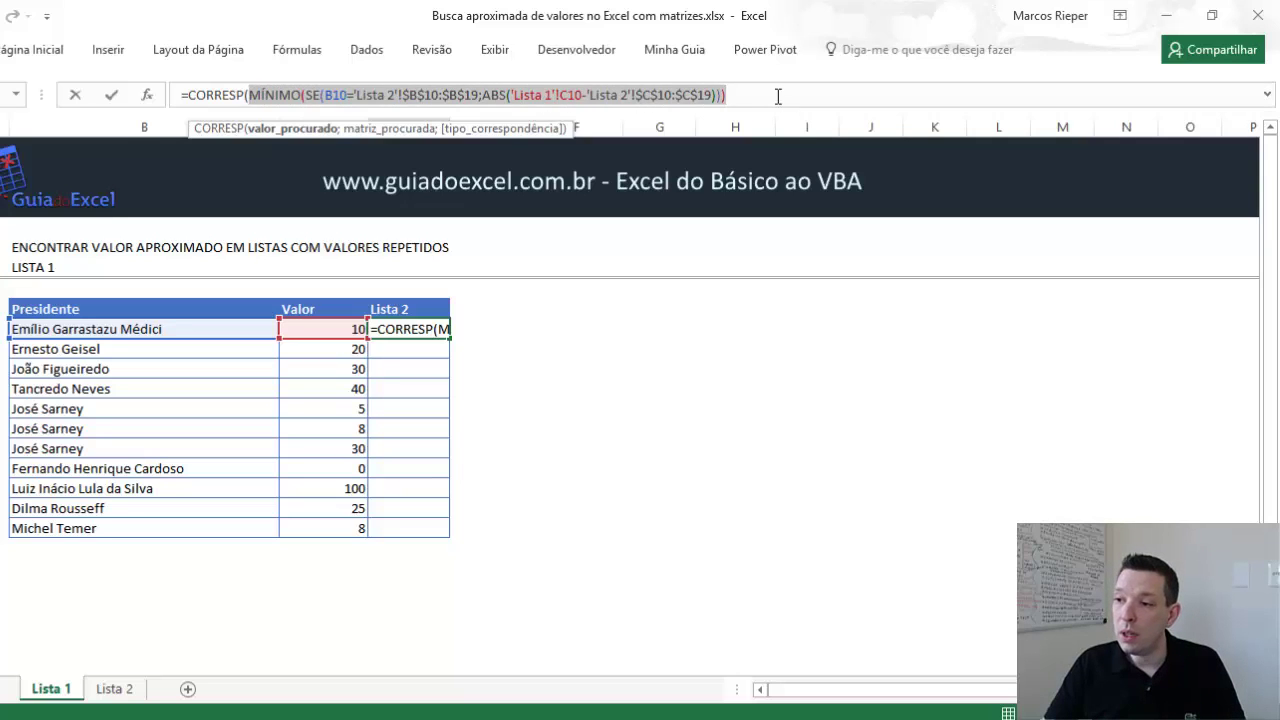
{"action": "left_click", "coordinate": [778, 96]}
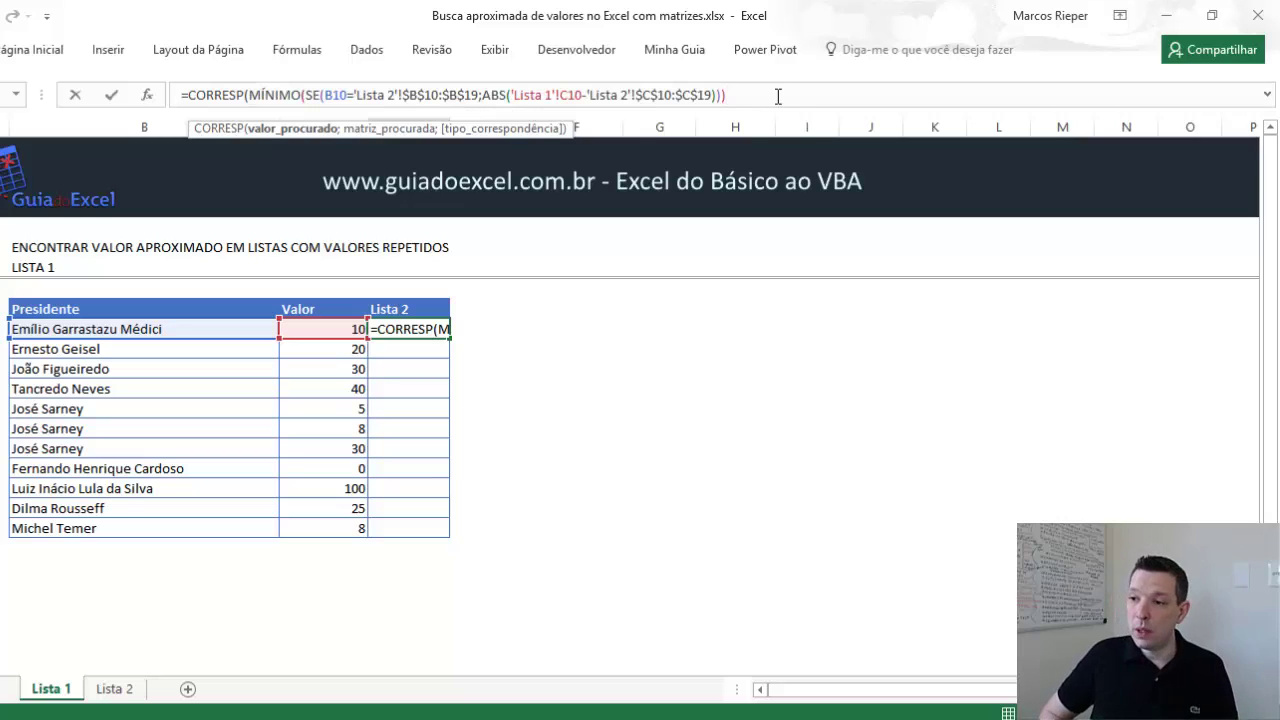
Step: Add a second SE testing B10='Lista 2'!$B$10:$B$19 as the lookup array
{"action": "type", "text": ";"}
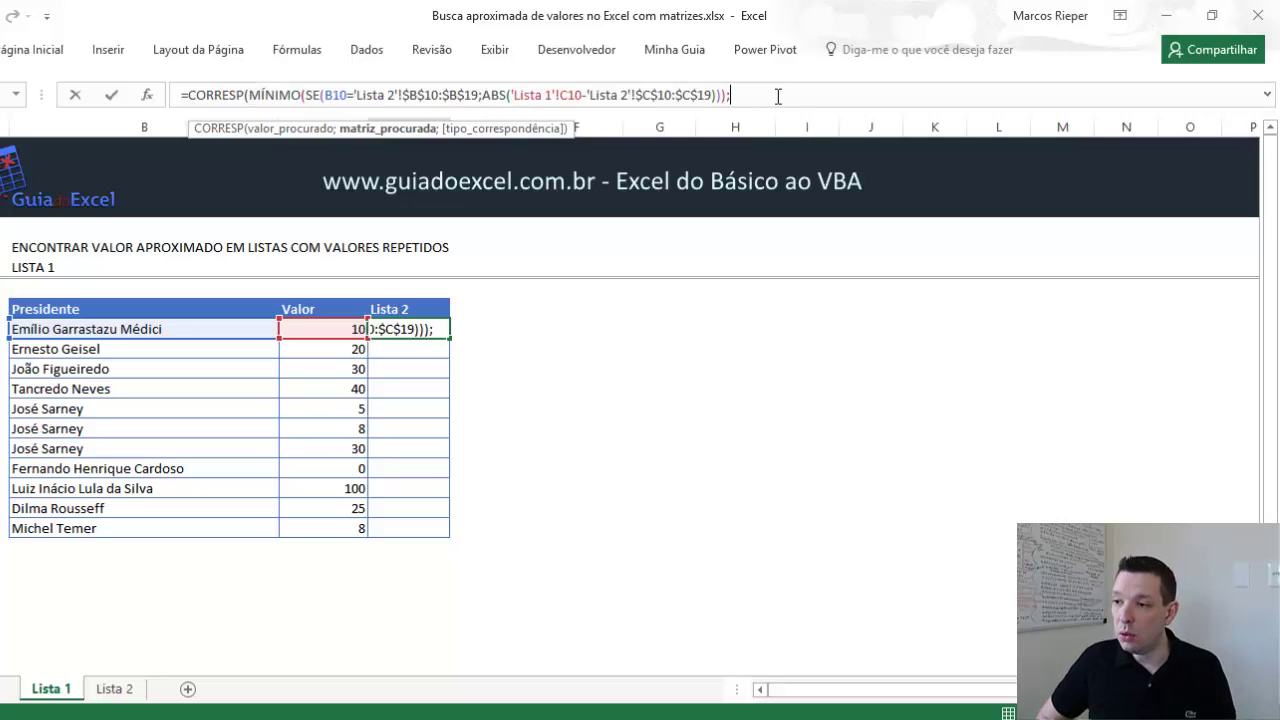
{"action": "type", "text": "SE"}
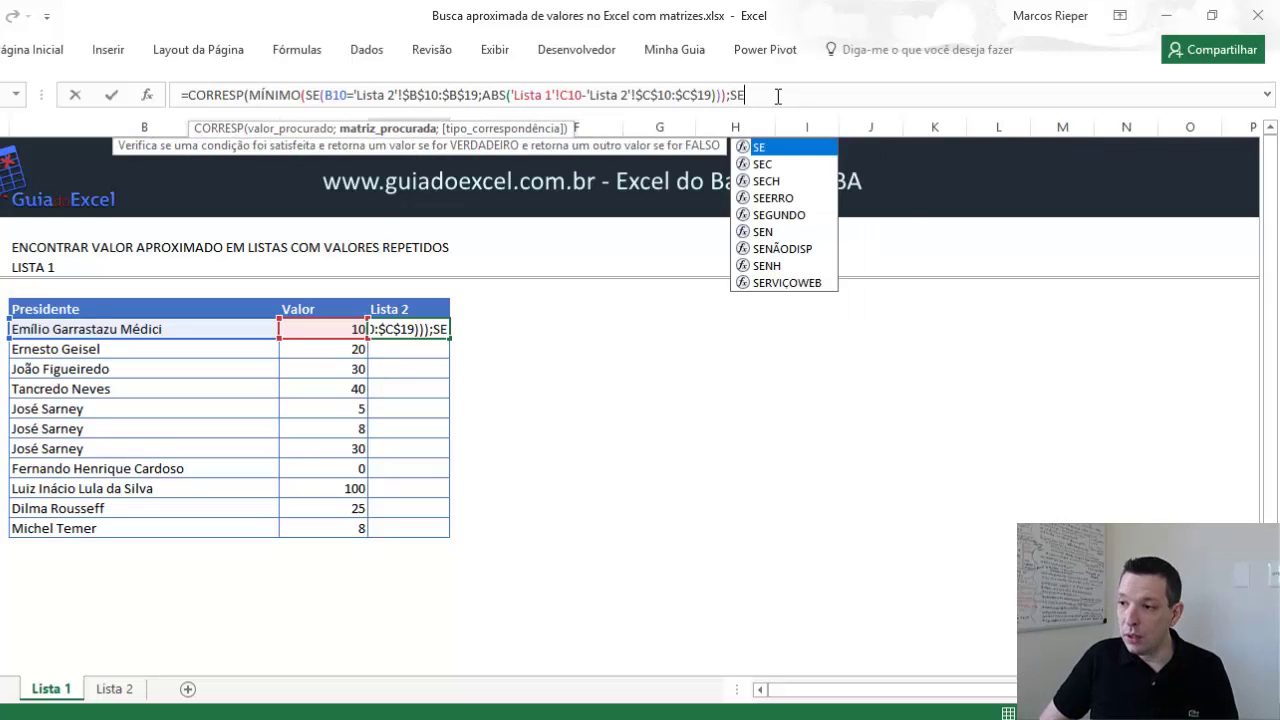
{"action": "type", "text": "("}
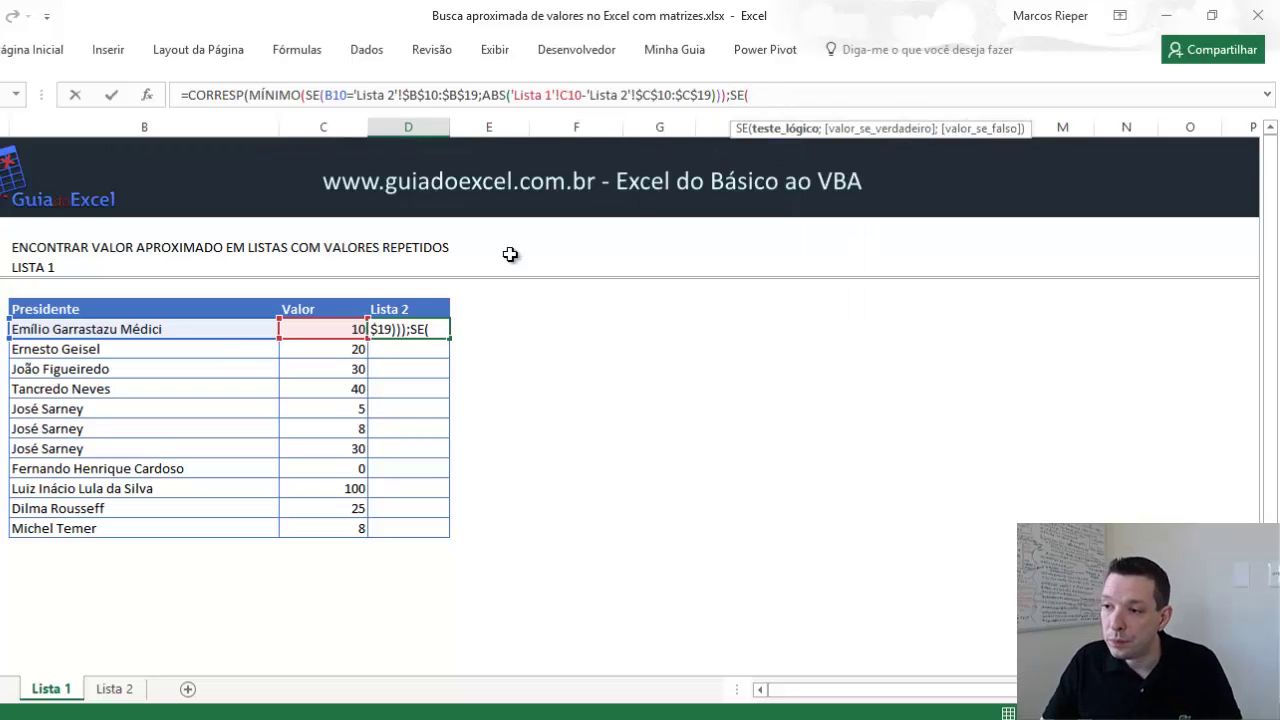
{"action": "left_click", "coordinate": [182, 329]}
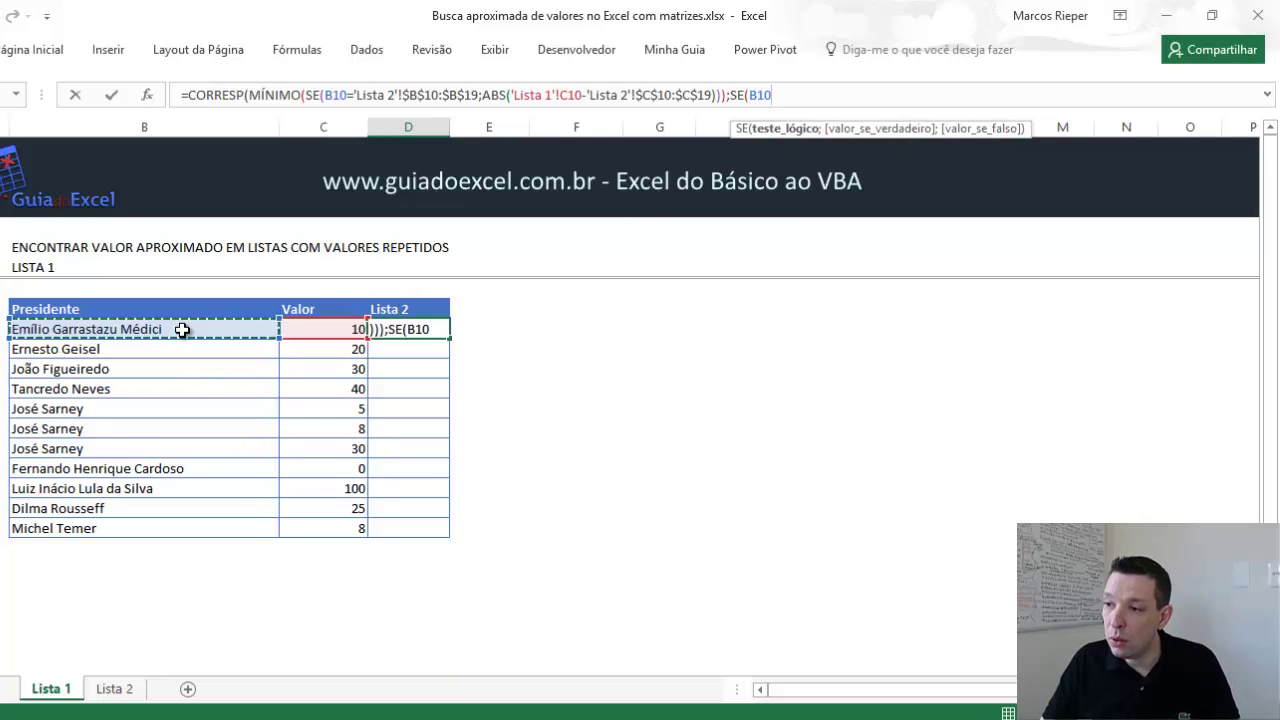
{"action": "type", "text": "="}
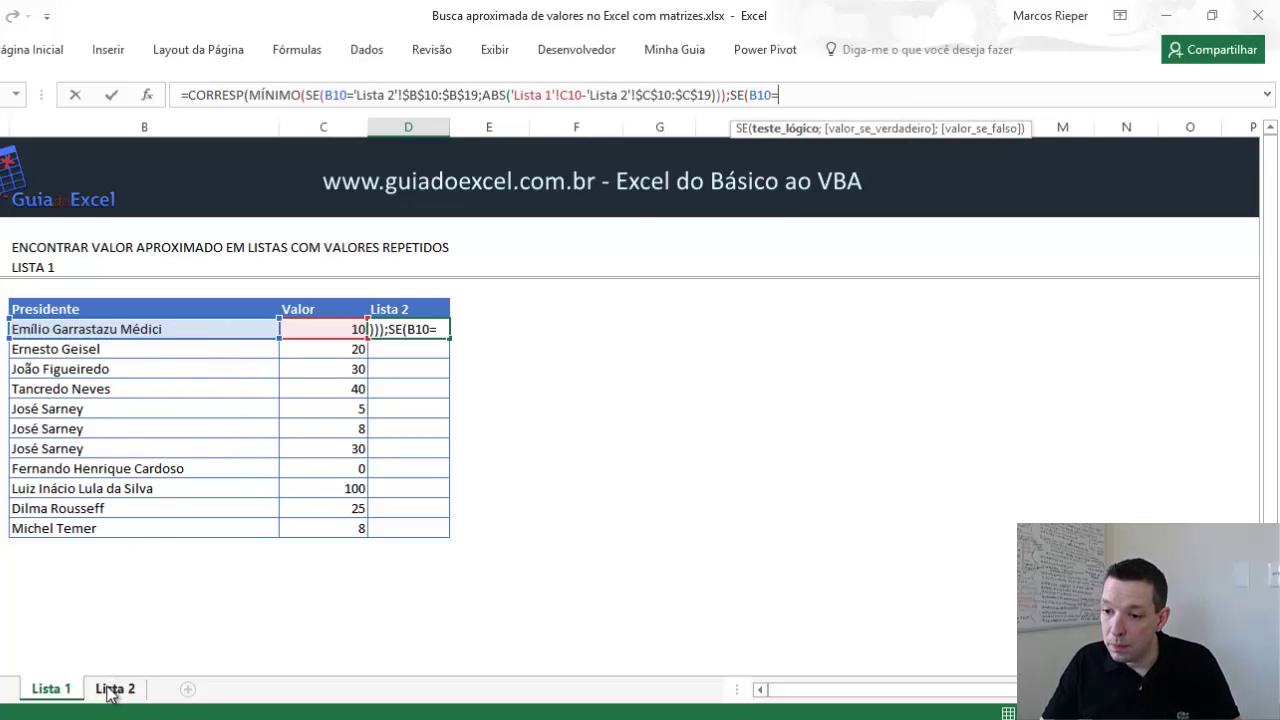
{"action": "left_click", "coordinate": [114, 688]}
{"action": "left_click_drag", "start_coordinate": [126, 329], "coordinate": [114, 510]}
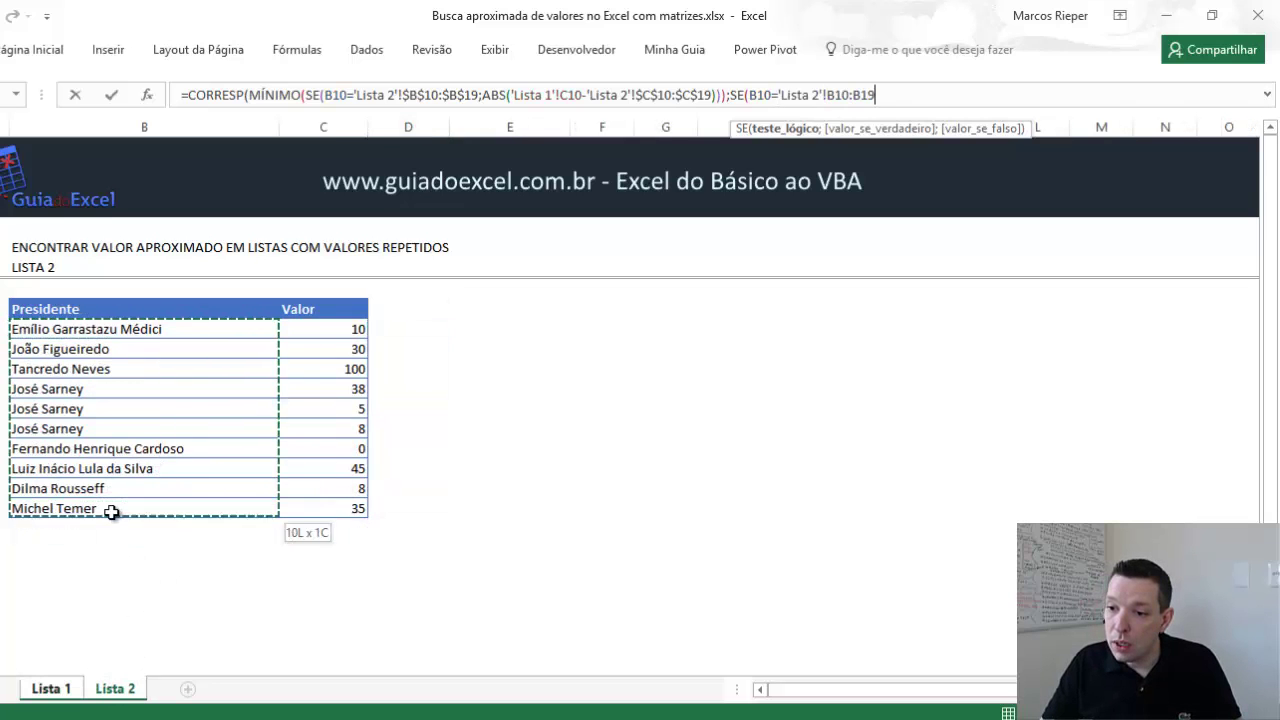
{"action": "key", "text": "F4"}
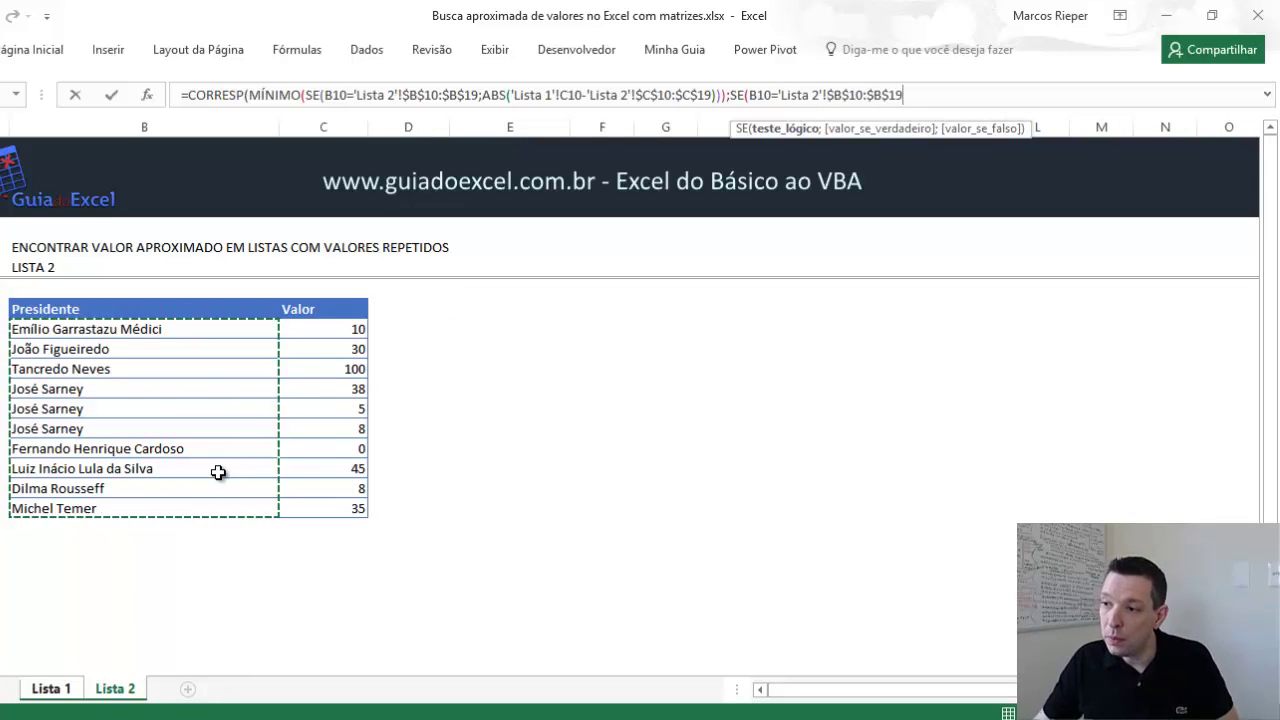
{"action": "type", "text": ";"}
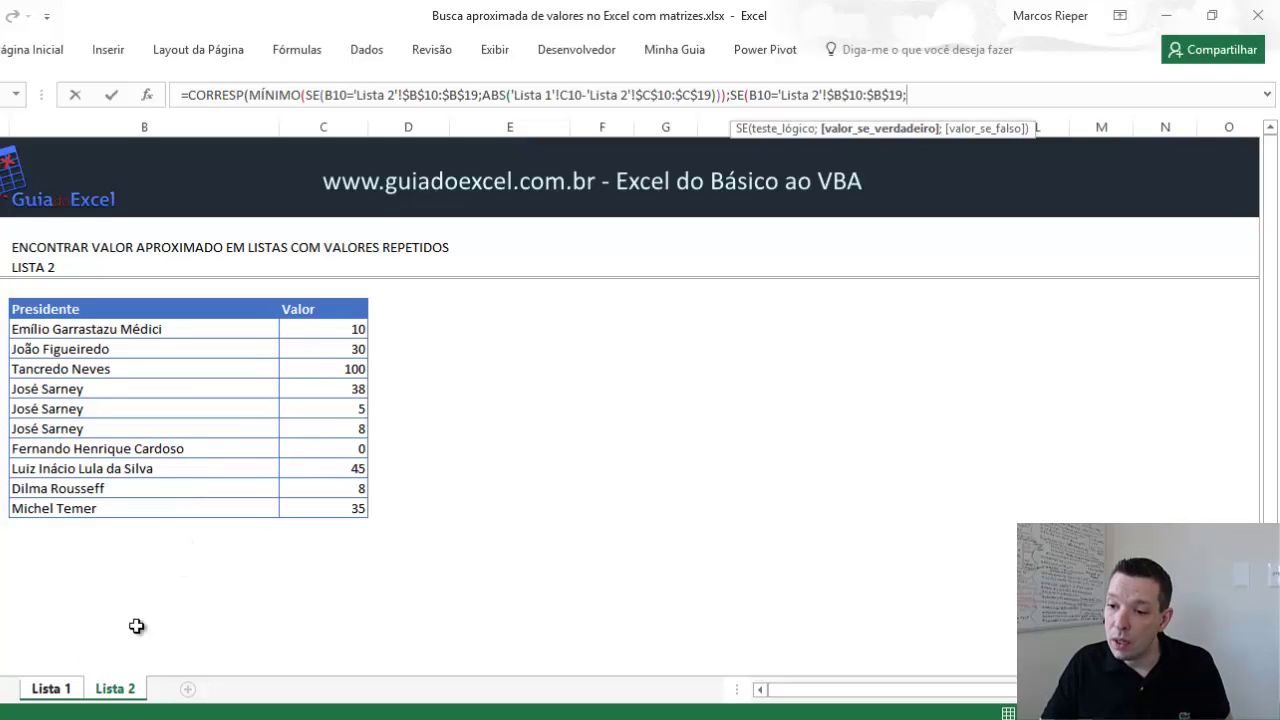
Step: Give that SE the result ABS('Lista 1'!C10-'Lista 2'!$C$10:$C$19)
{"action": "left_click", "coordinate": [70, 694]}
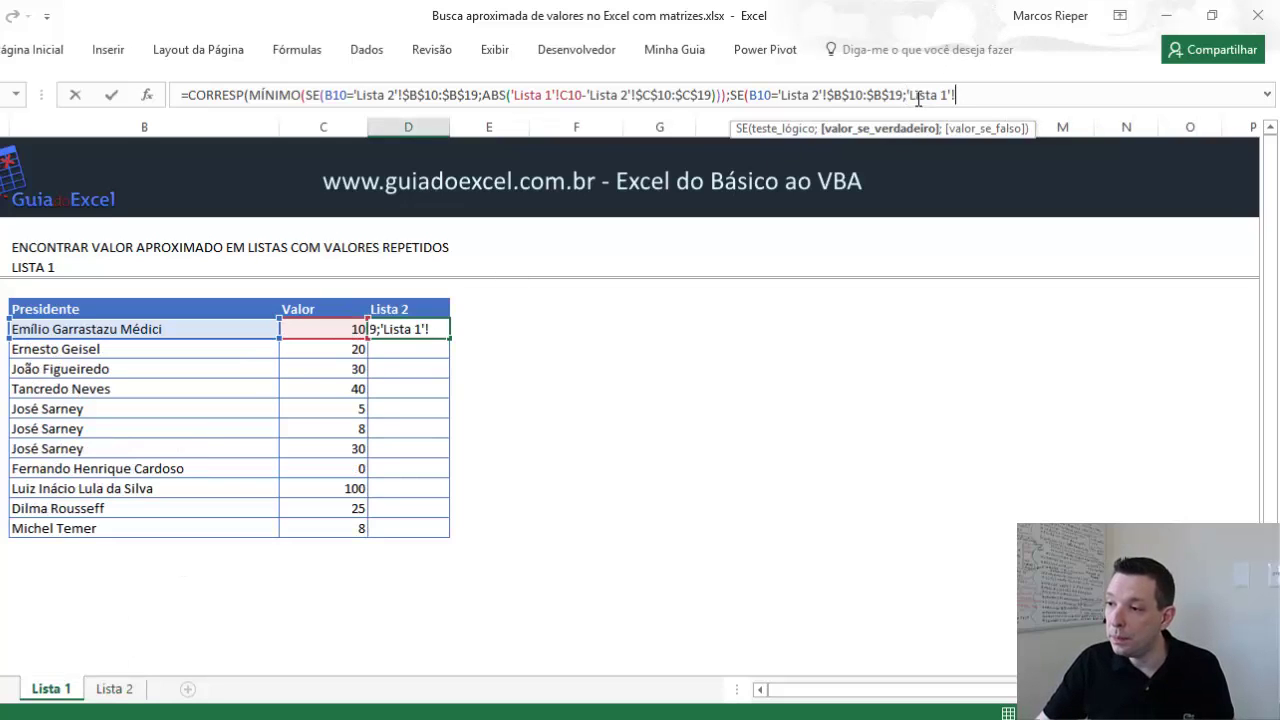
{"action": "left_click_drag", "start_coordinate": [910, 94], "coordinate": [1003, 96]}
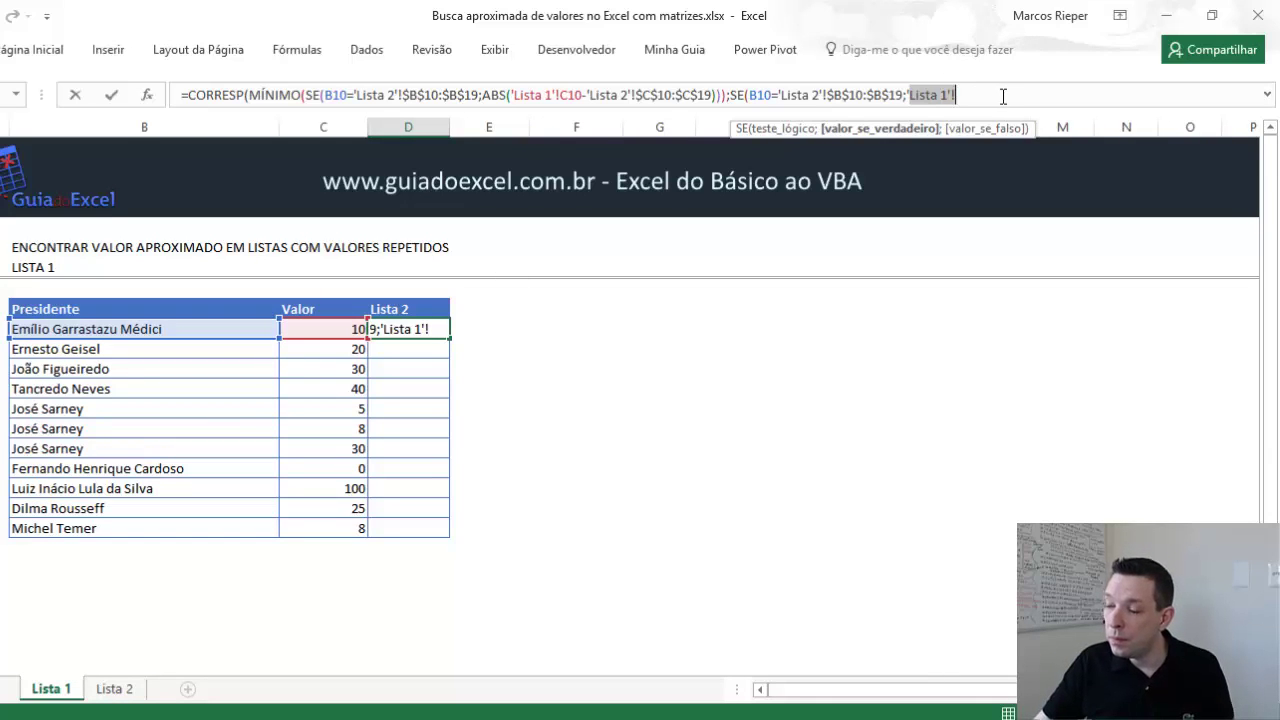
{"action": "type", "text": "ABS("}
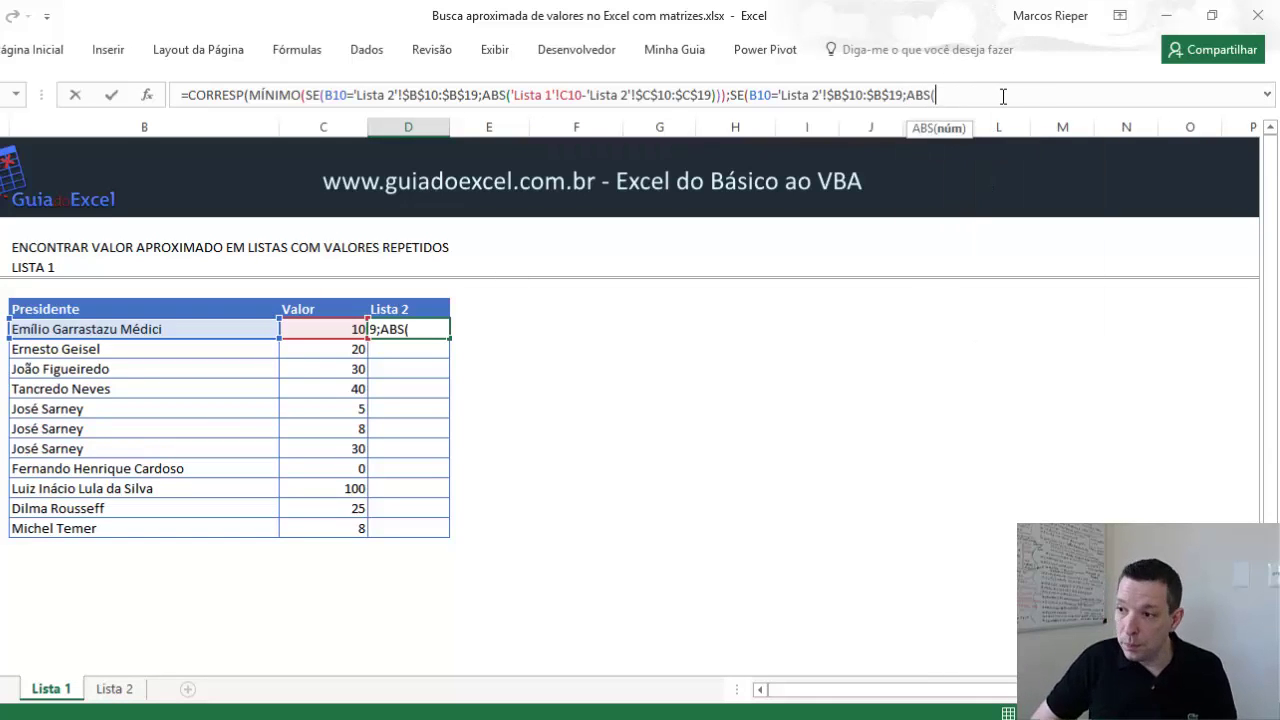
{"action": "left_click", "coordinate": [337, 329]}
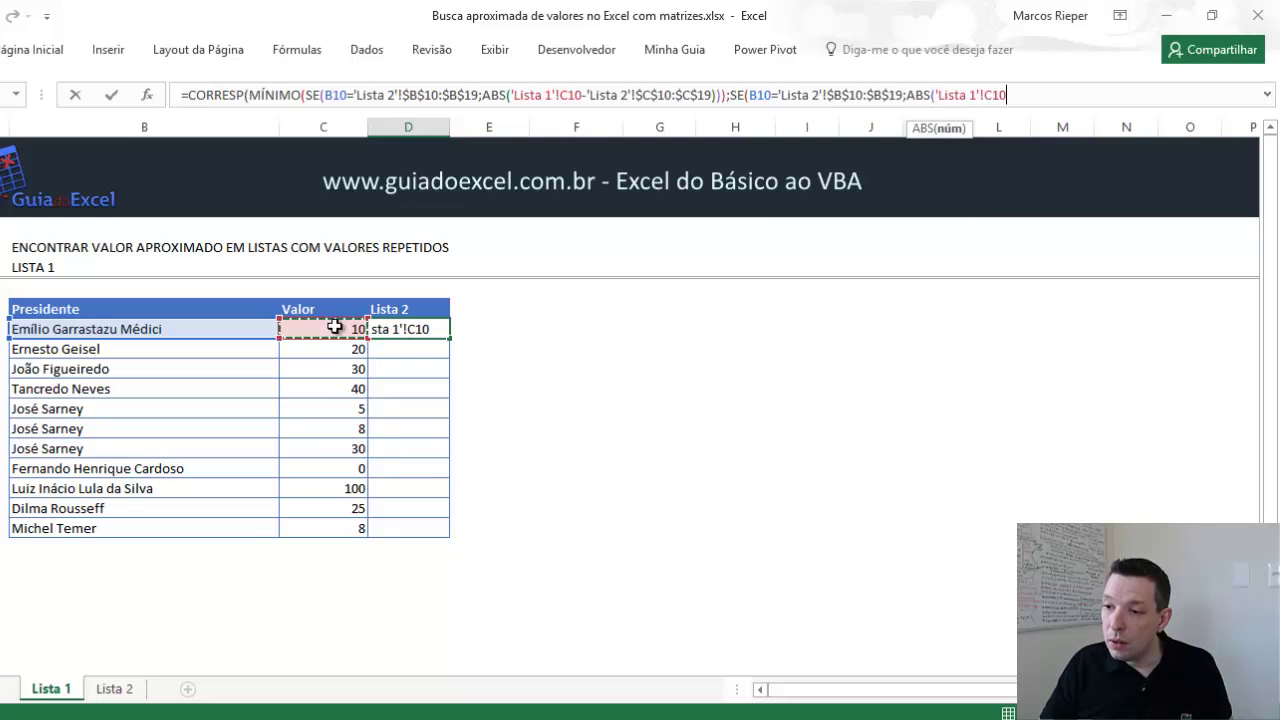
{"action": "type", "text": "-"}
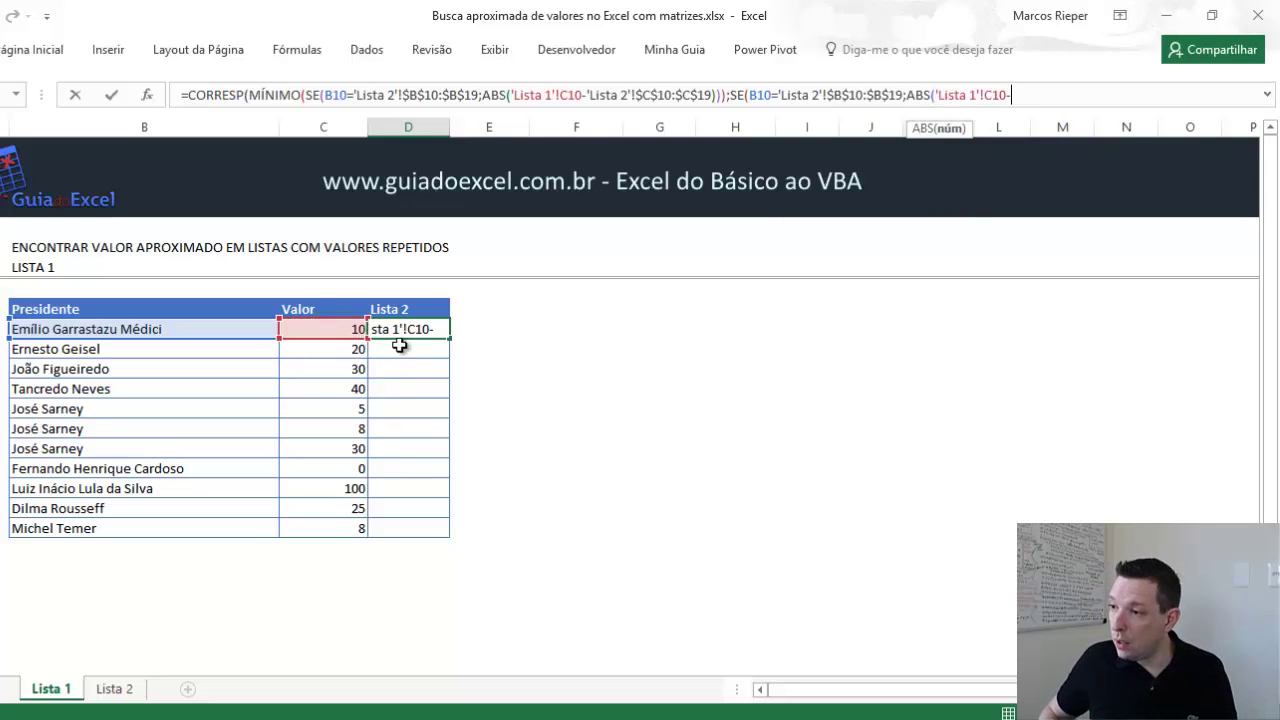
{"action": "left_click", "coordinate": [114, 688]}
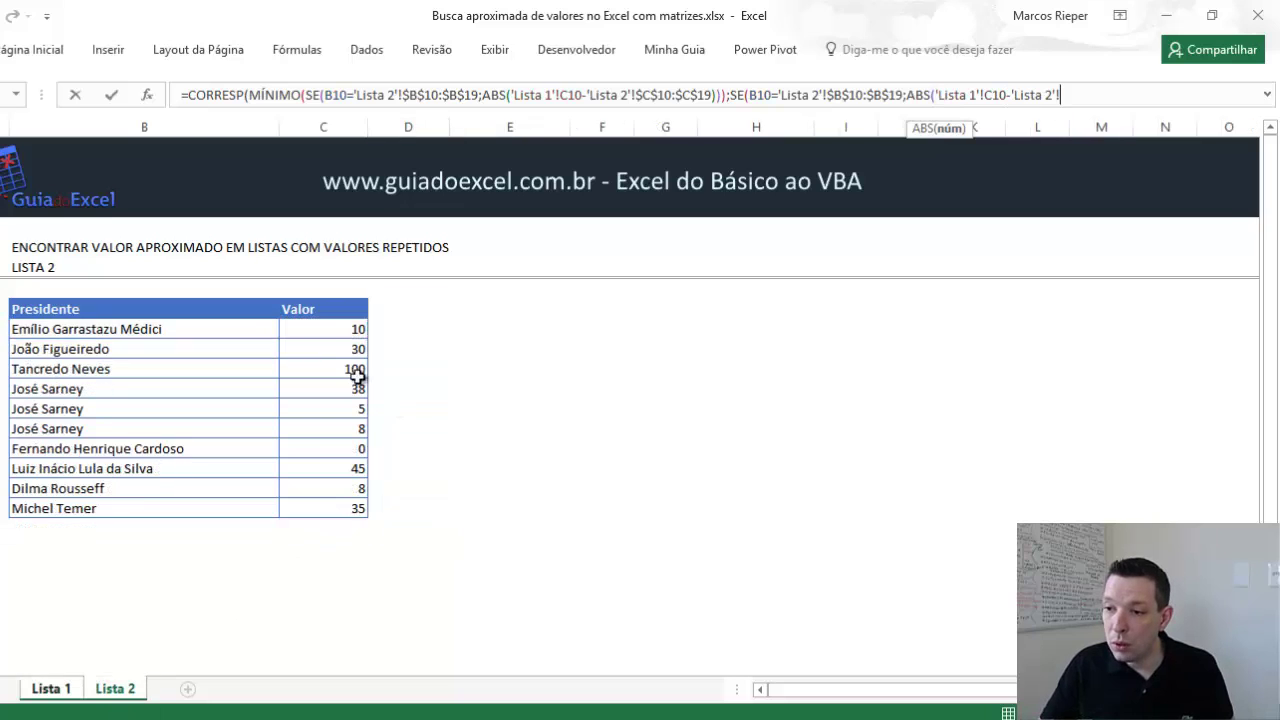
{"action": "left_click_drag", "start_coordinate": [322, 331], "coordinate": [322, 508]}
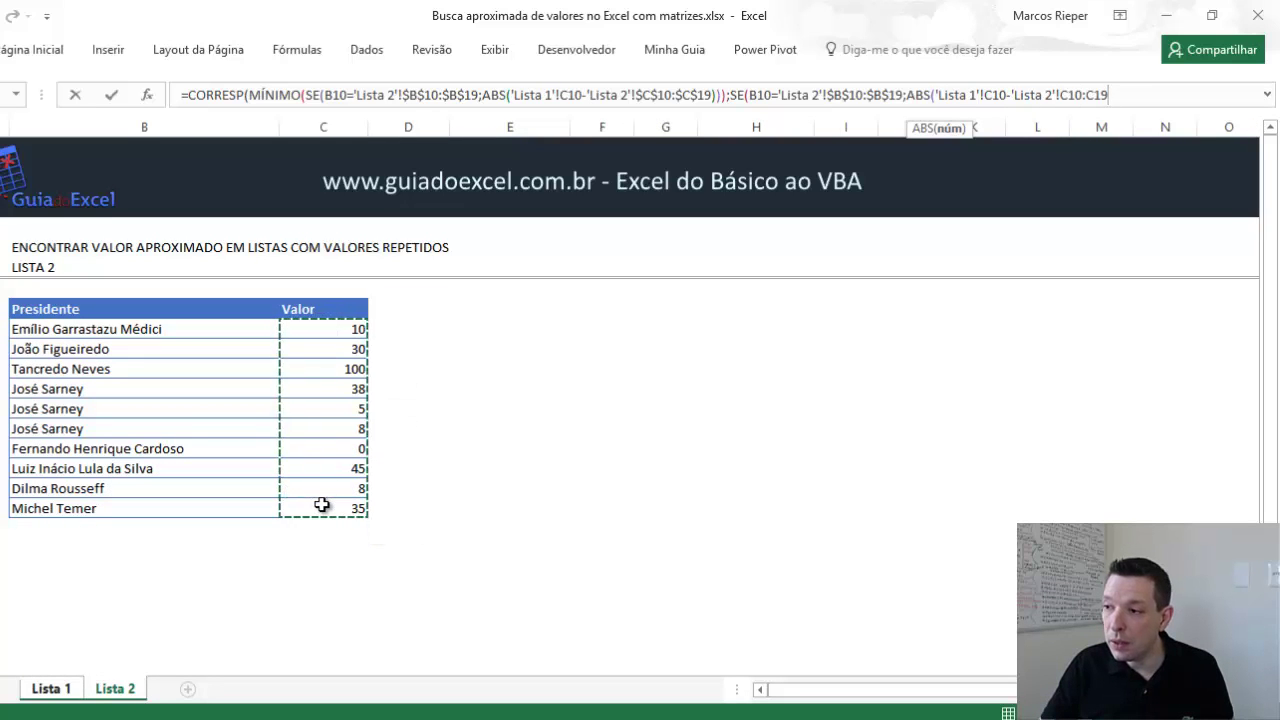
{"action": "key", "text": "F4"}
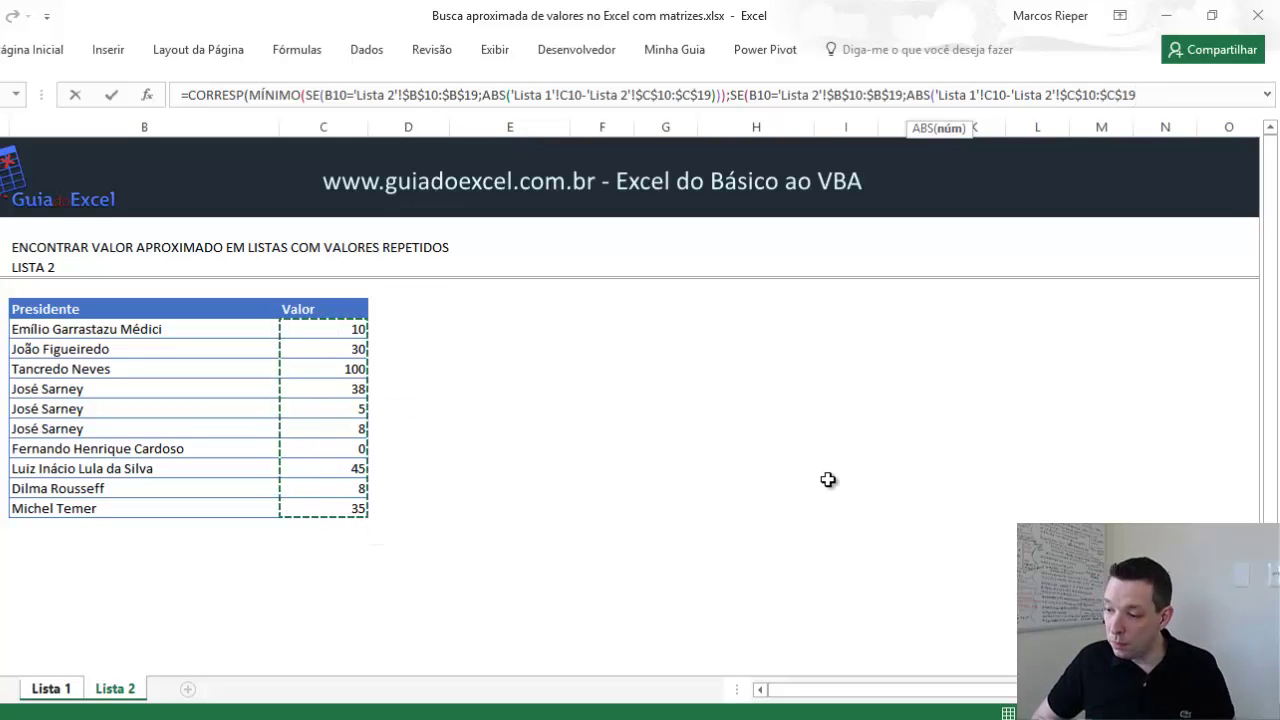
Step: Close ABS, add the "X" fallback and match type 0, and array-enter D10 so it returns 1
{"action": "type", "text": ")"}
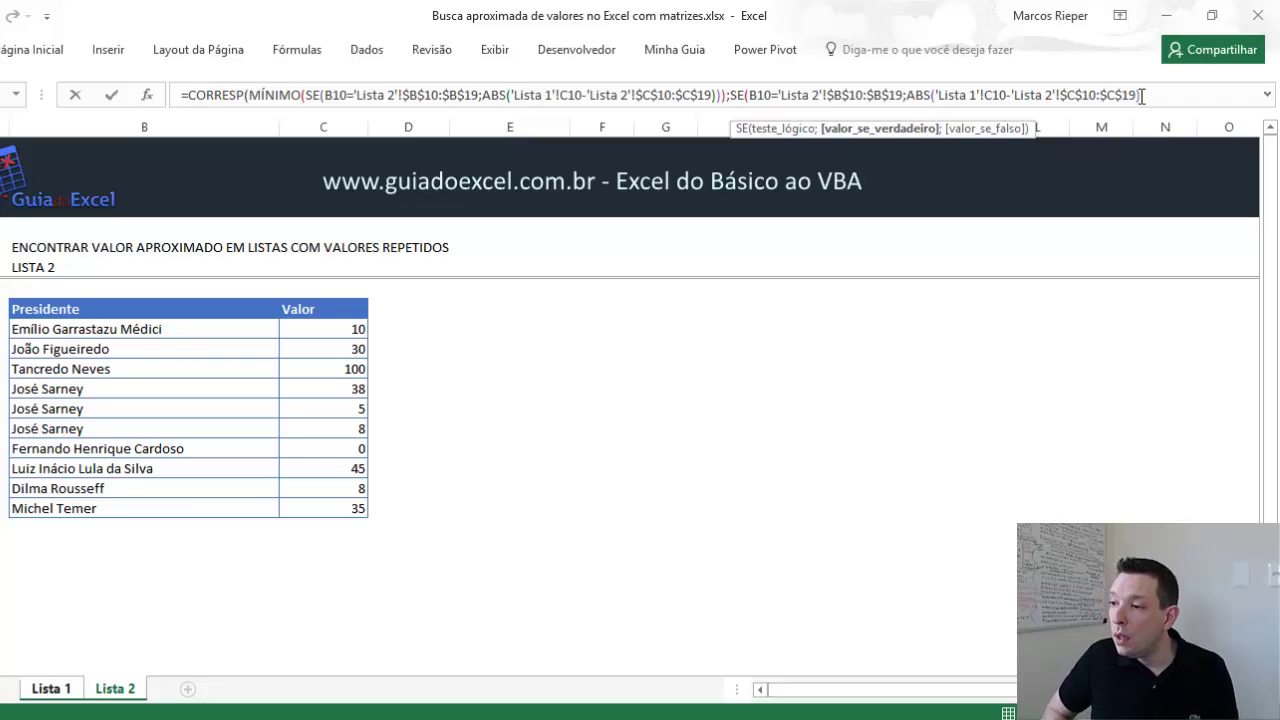
{"action": "type", "text": ";\"X"}
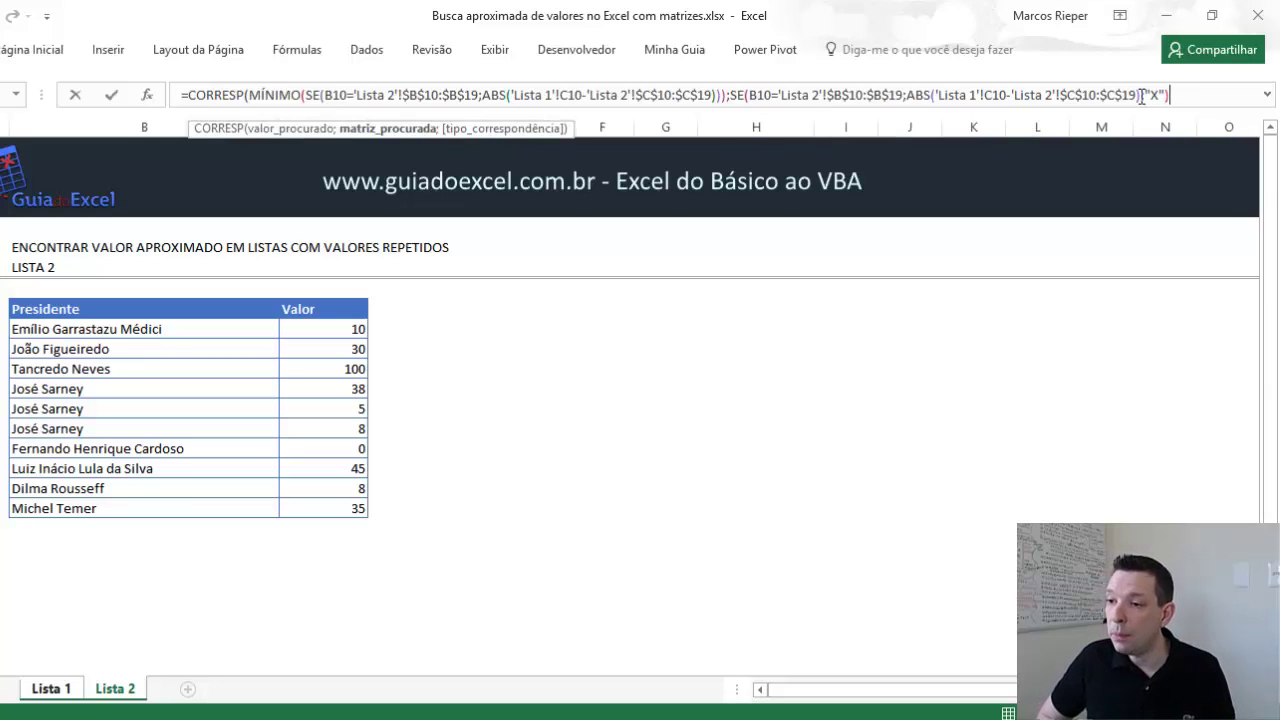
{"action": "type", "text": ";0"}
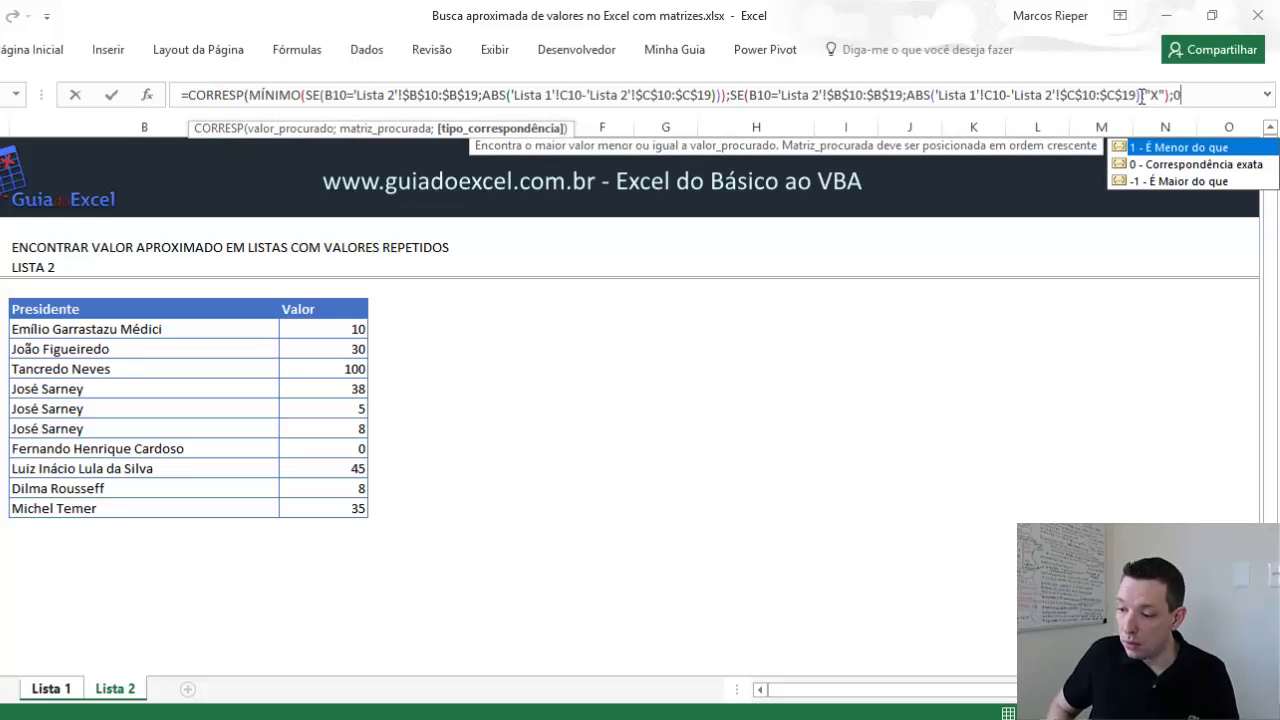
{"action": "type", "text": ")"}
{"action": "key", "text": "ctrl+shift+Return"}
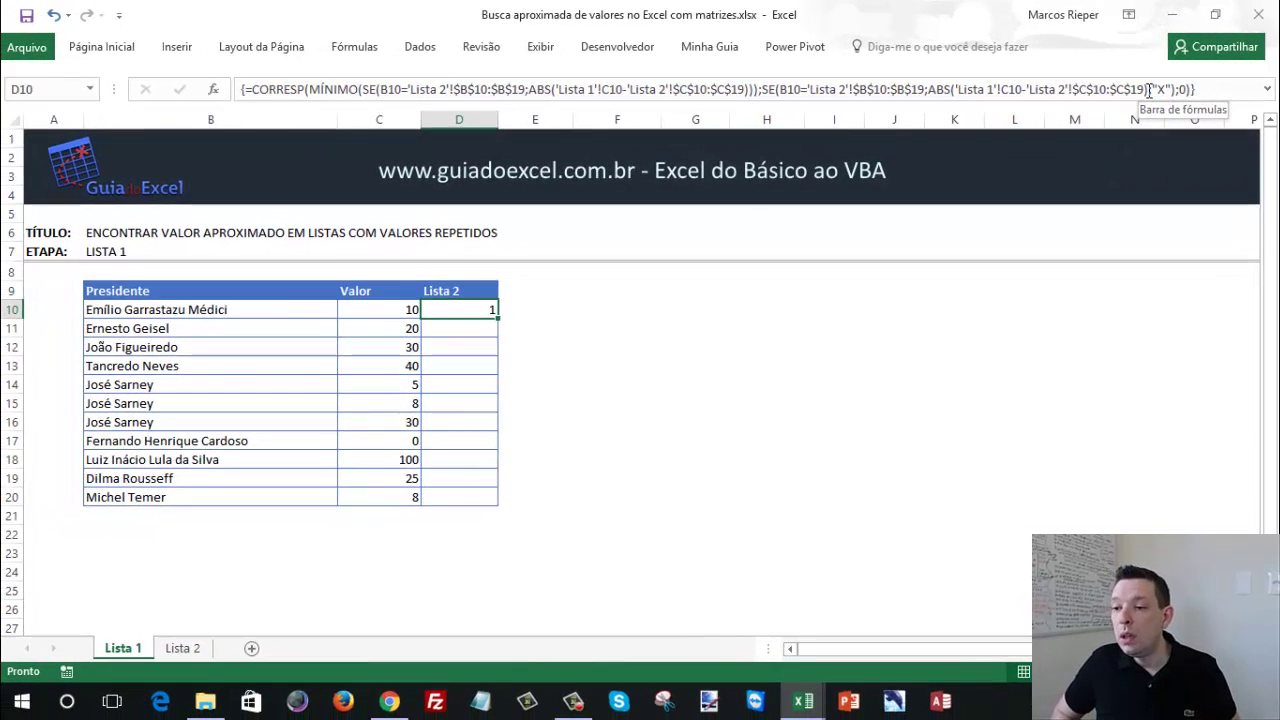
Step: Copy D10's array formula down through D20, then check D11's #N/D and row 16's match
{"action": "key", "text": "ctrl+c"}
{"action": "key", "text": "Down"}
{"action": "key", "text": "shift+Down"}
{"action": "key", "text": "shift+Down"}
{"action": "key", "text": "shift+Down"}
{"action": "key", "text": "shift+Down"}
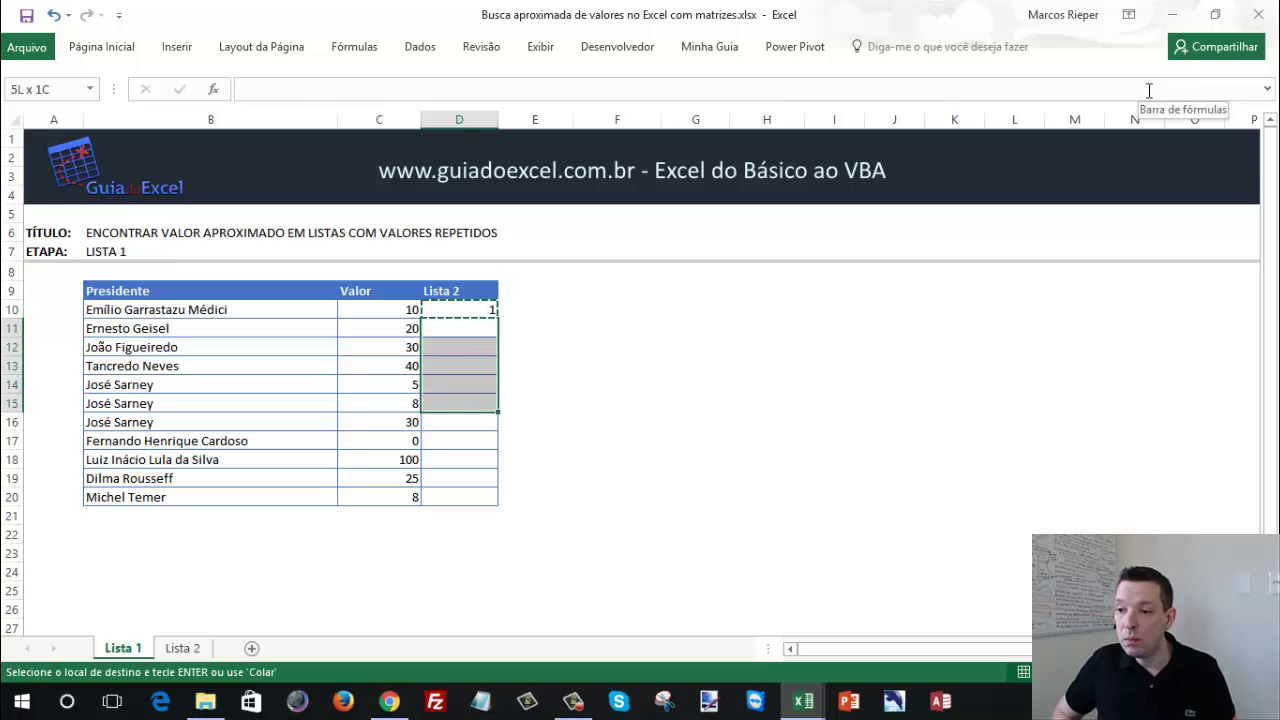
{"action": "key", "text": "shift+Down"}
{"action": "key", "text": "shift+Down"}
{"action": "key", "text": "shift+Down"}
{"action": "key", "text": "shift+Down"}
{"action": "key", "text": "shift+Down"}
{"action": "key", "text": "ctrl+v"}
{"action": "key", "text": "Up"}
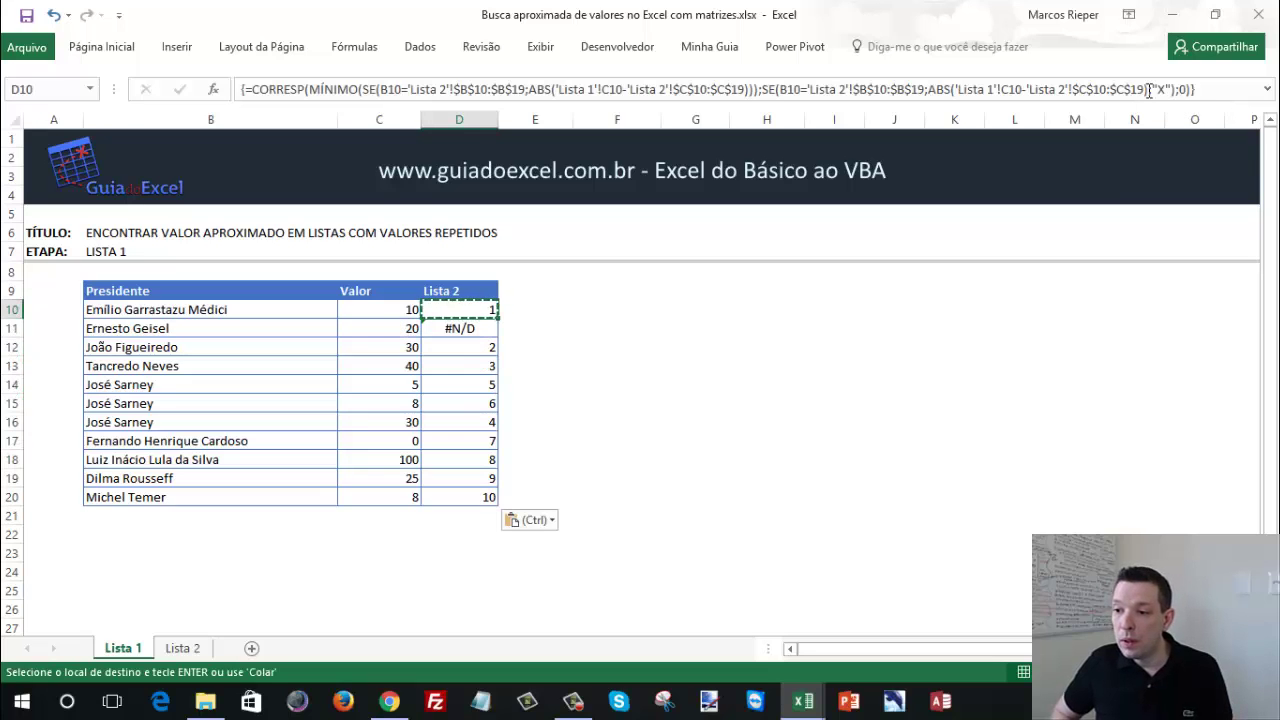
{"action": "key", "text": "Escape"}
{"action": "key", "text": "Down"}
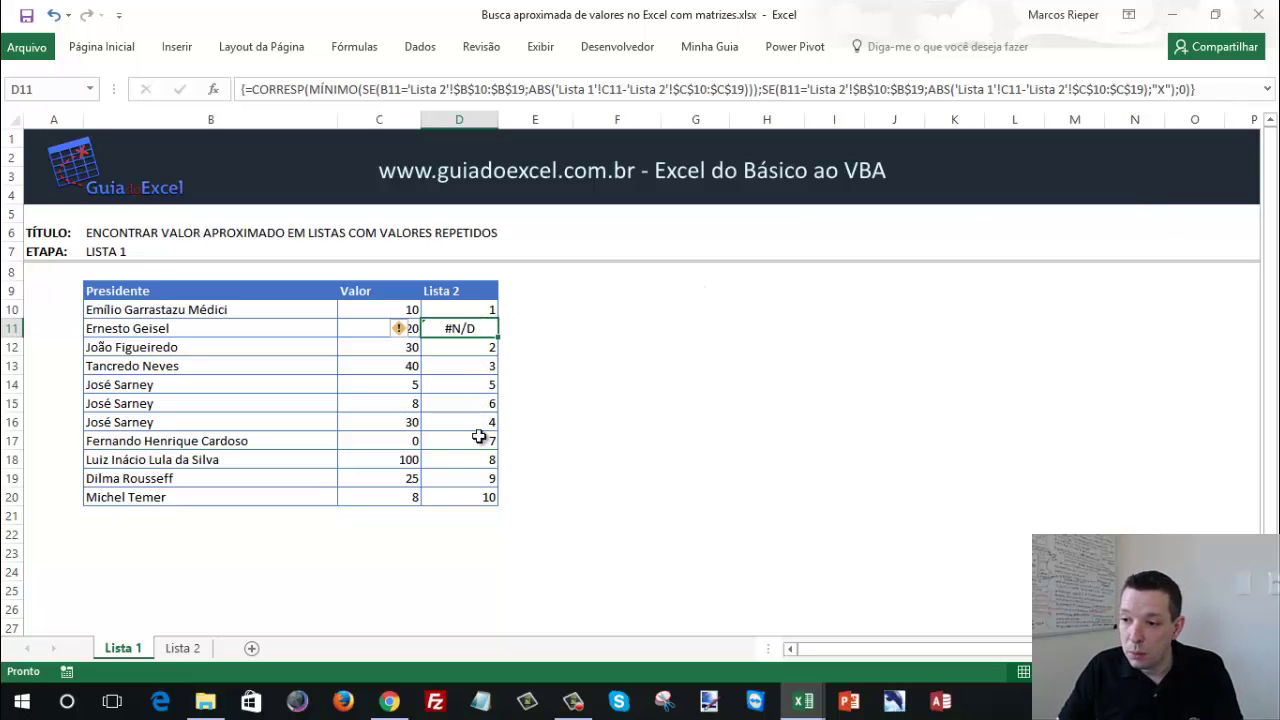
{"action": "left_click_drag", "start_coordinate": [466, 422], "coordinate": [145, 422]}
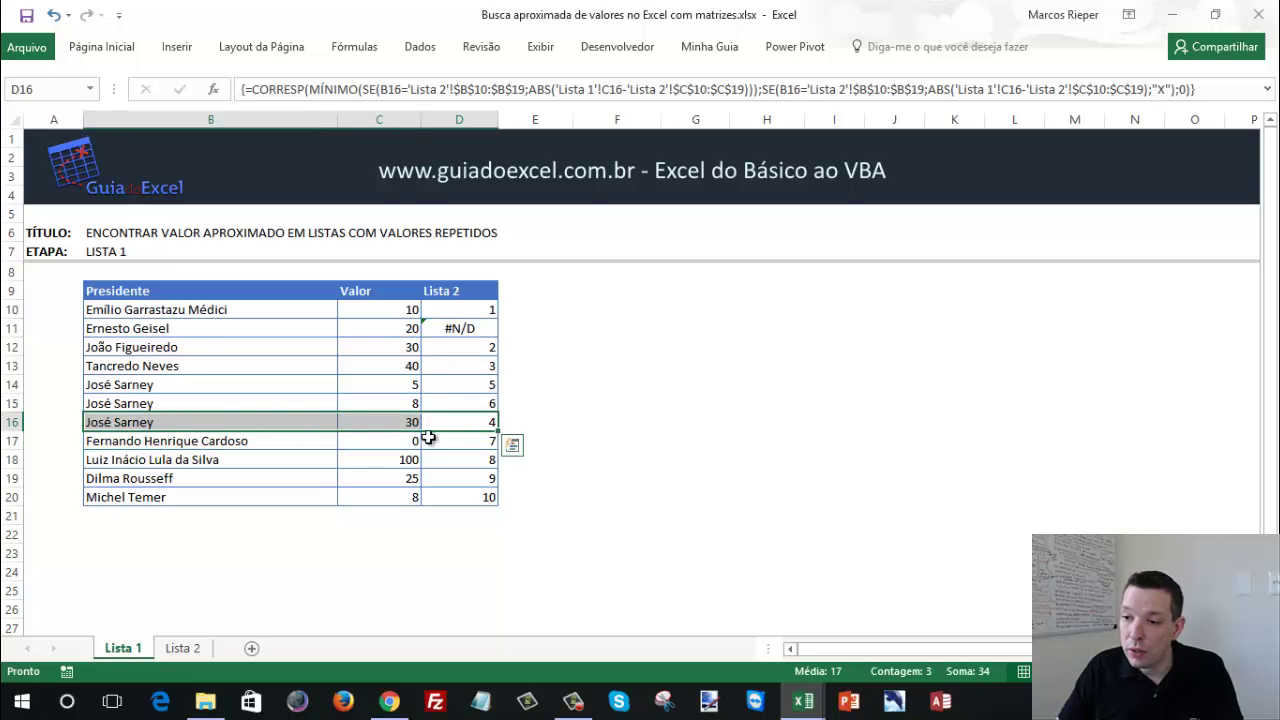
{"action": "left_click", "coordinate": [193, 650]}
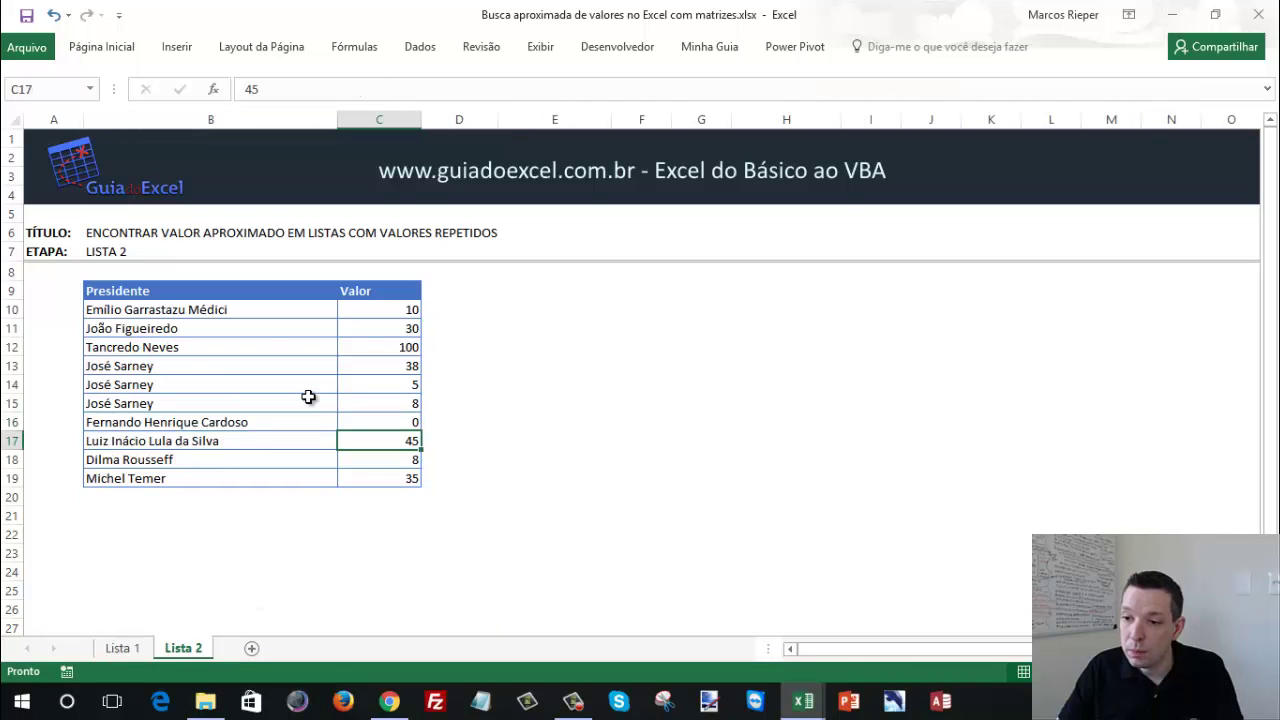
{"action": "mouse_move", "coordinate": [287, 316]}
{"action": "left_mouse_down"}
{"action": "mouse_move", "coordinate": [387, 372]}
{"action": "mouse_move", "coordinate": [264, 309]}
{"action": "left_mouse_up"}
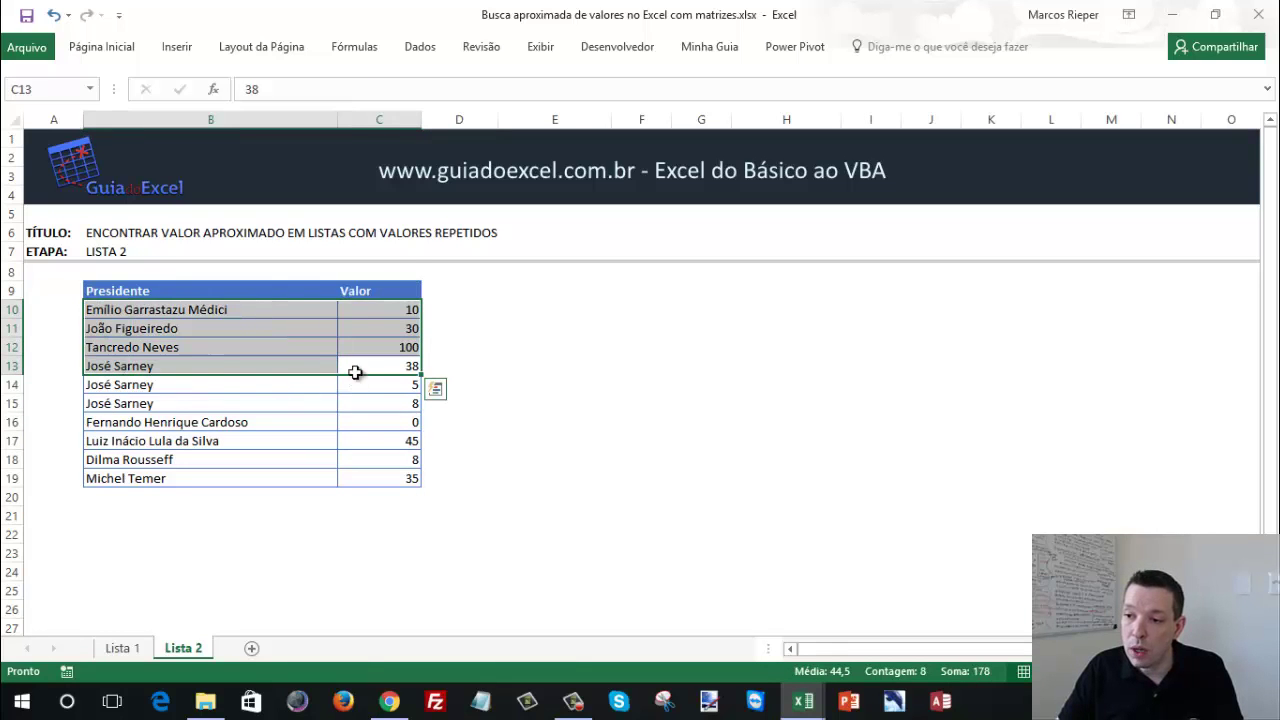
{"action": "left_click_drag", "start_coordinate": [355, 370], "coordinate": [371, 311]}
{"action": "left_click", "coordinate": [140, 650]}
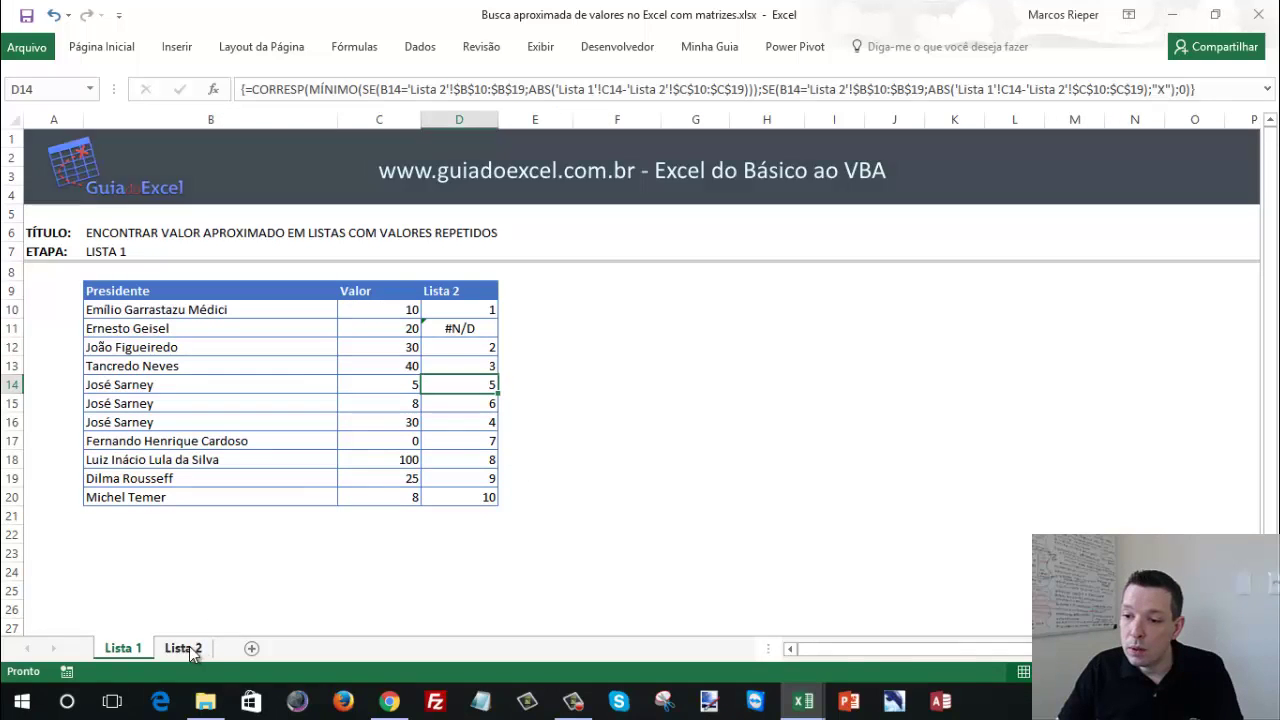
{"action": "left_click", "coordinate": [183, 648]}
{"action": "left_click", "coordinate": [398, 388]}
{"action": "left_click", "coordinate": [400, 410]}
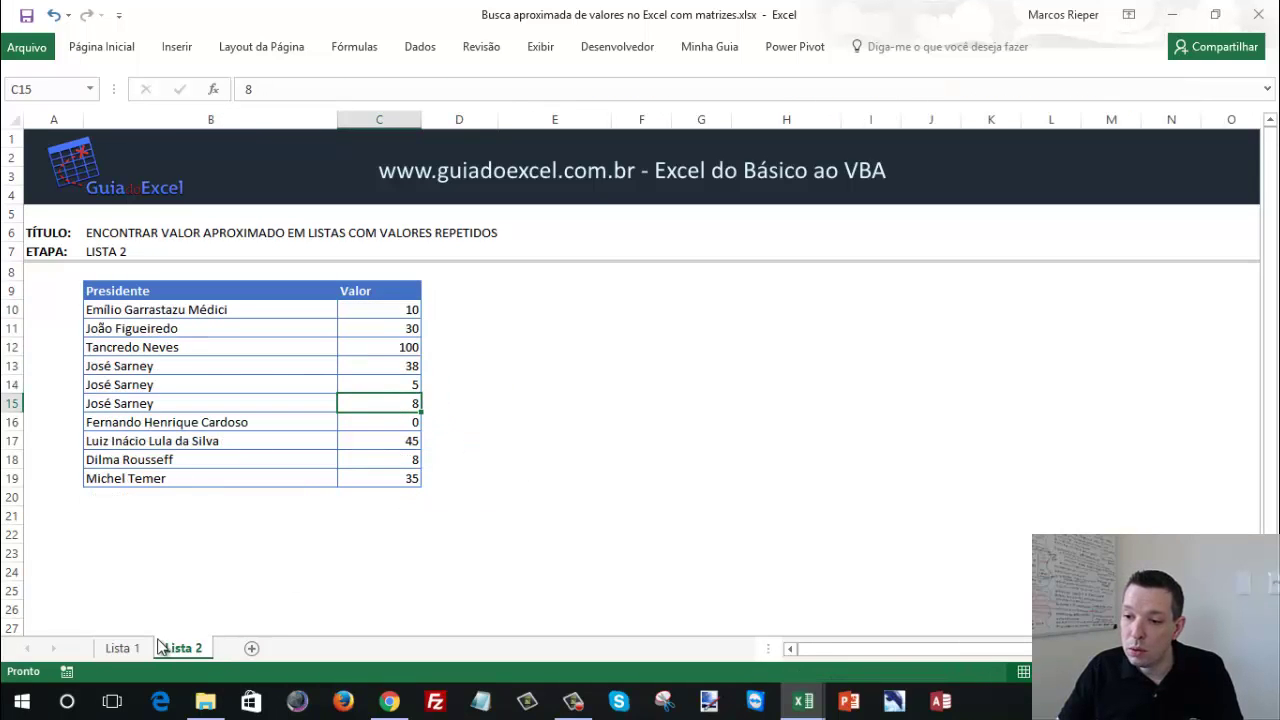
{"action": "left_click", "coordinate": [135, 648]}
{"action": "left_click", "coordinate": [180, 648]}
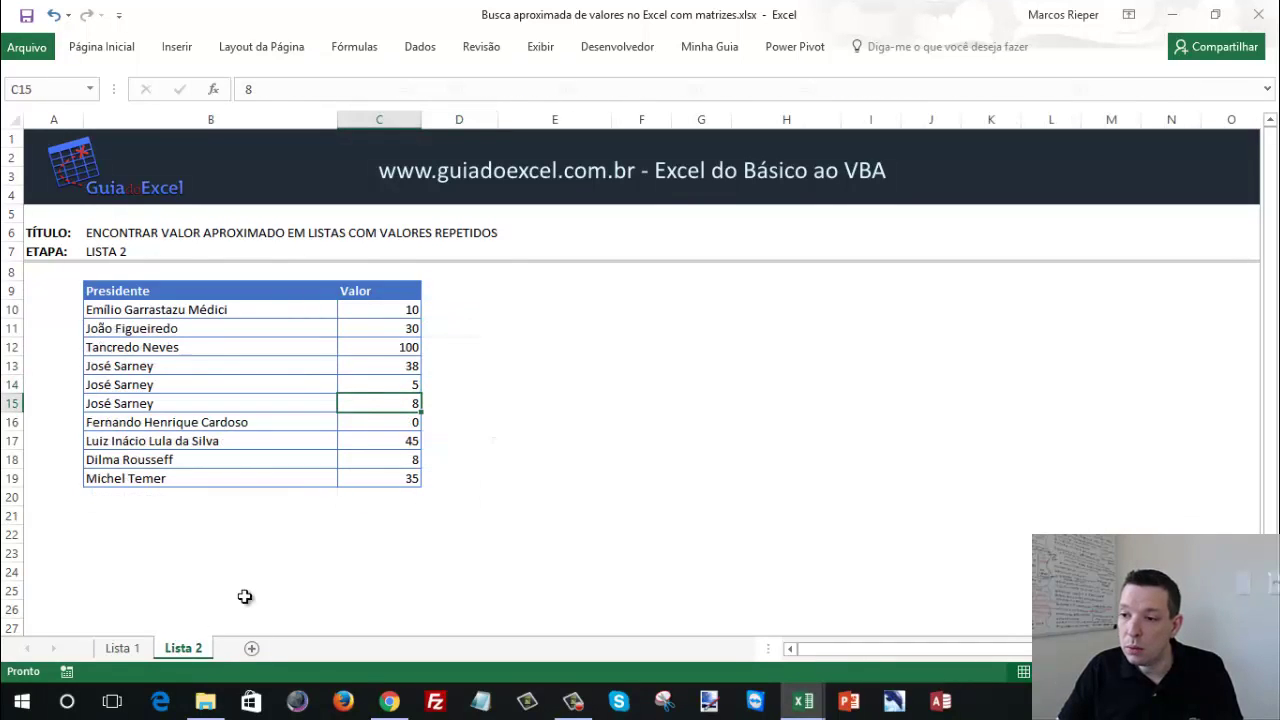
{"action": "left_click", "coordinate": [123, 648]}
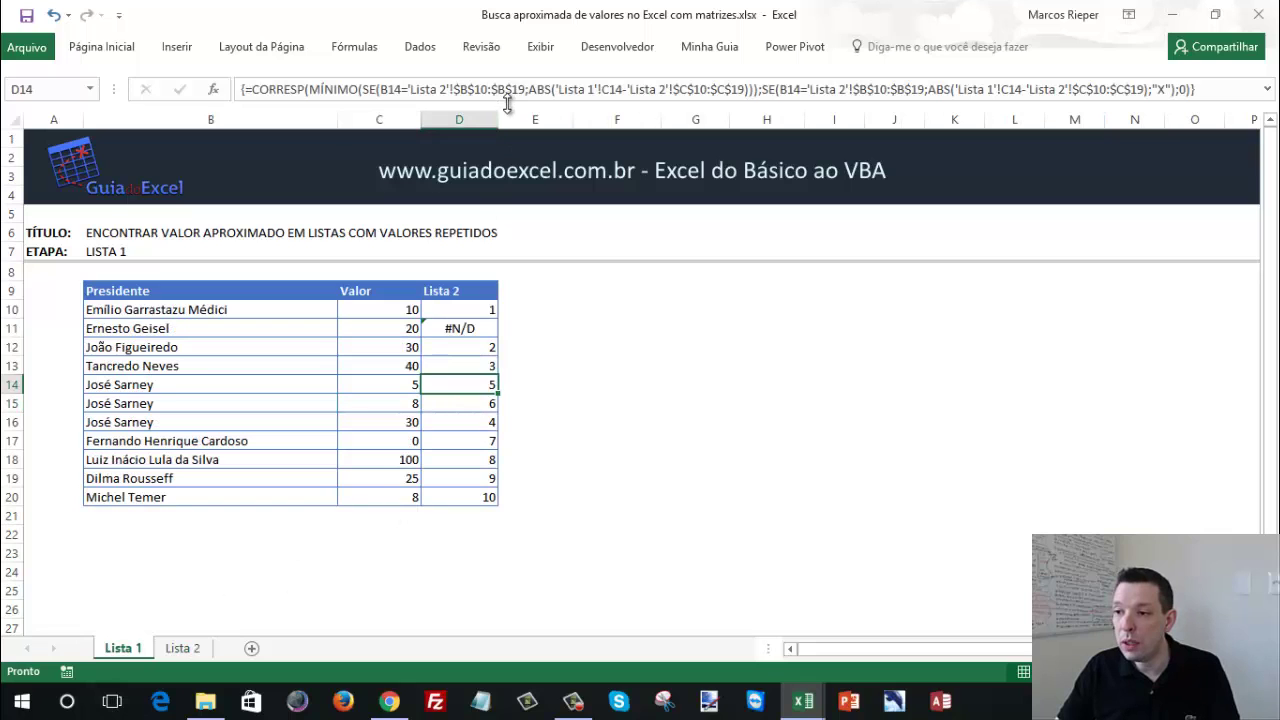
Step: Evaluate D10's B10='Lista 2'!$B$10:$B$19 comparison with F9, then select the whole first SE
{"action": "left_click_drag", "start_coordinate": [507, 104], "coordinate": [507, 158]}
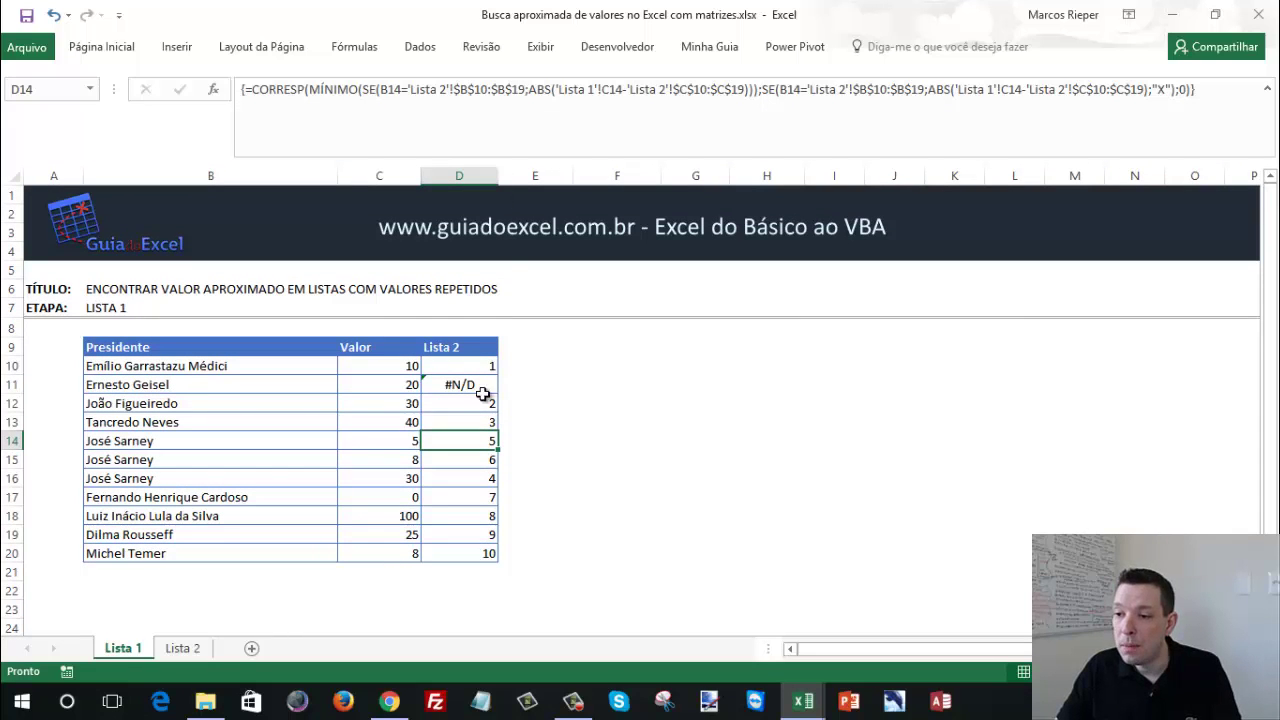
{"action": "left_click", "coordinate": [455, 364]}
{"action": "double_click", "coordinate": [457, 365]}
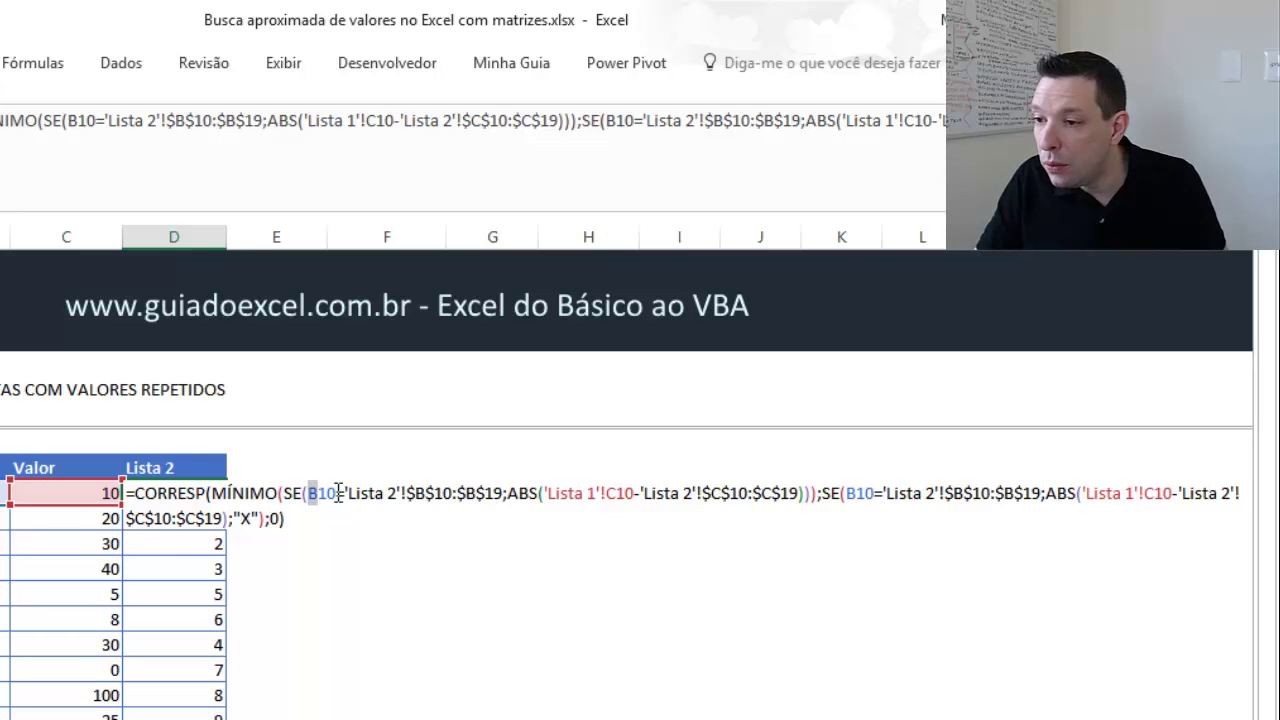
{"action": "left_click_drag", "start_coordinate": [338, 492], "coordinate": [505, 503]}
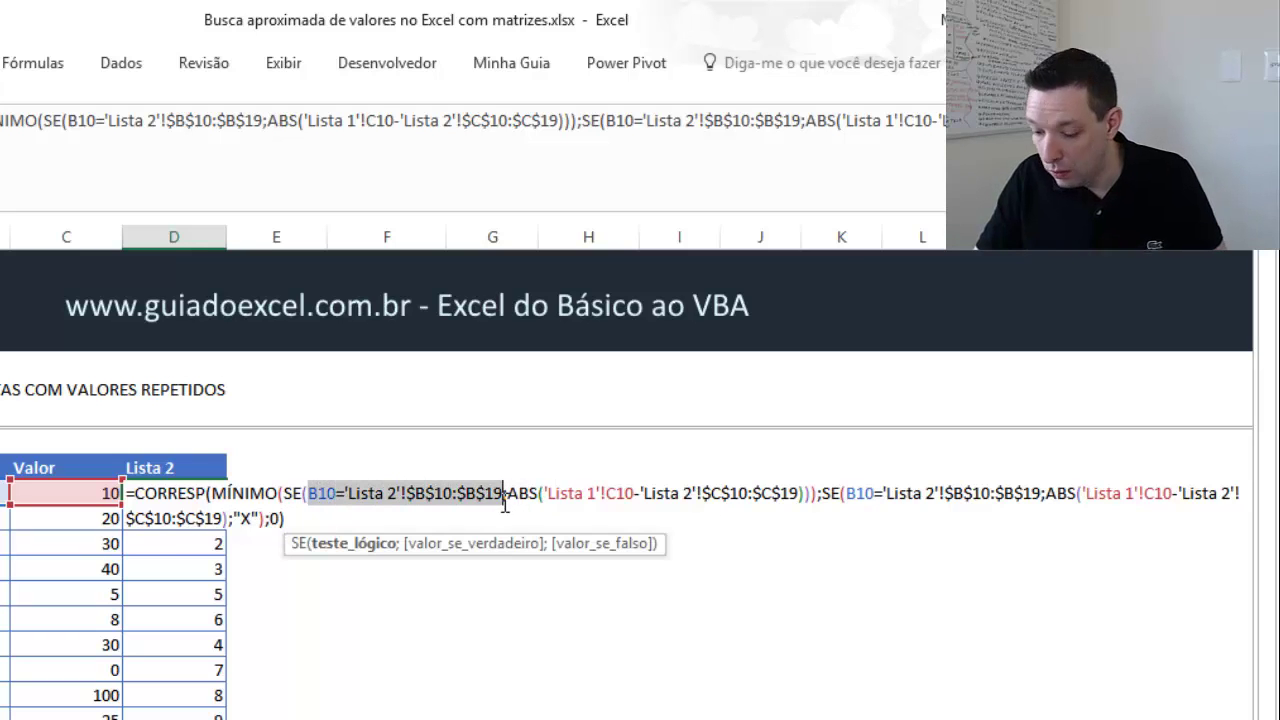
{"action": "key", "text": "F9"}
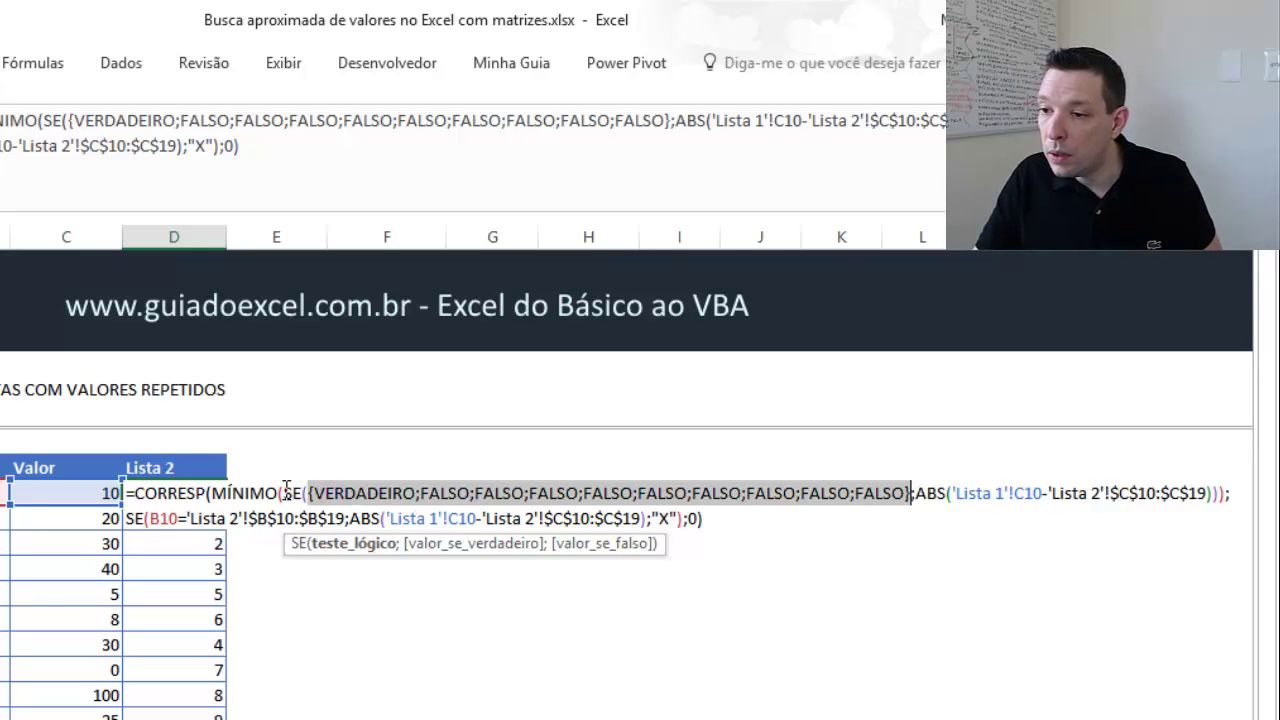
{"action": "left_click_drag", "start_coordinate": [283, 493], "coordinate": [345, 516]}
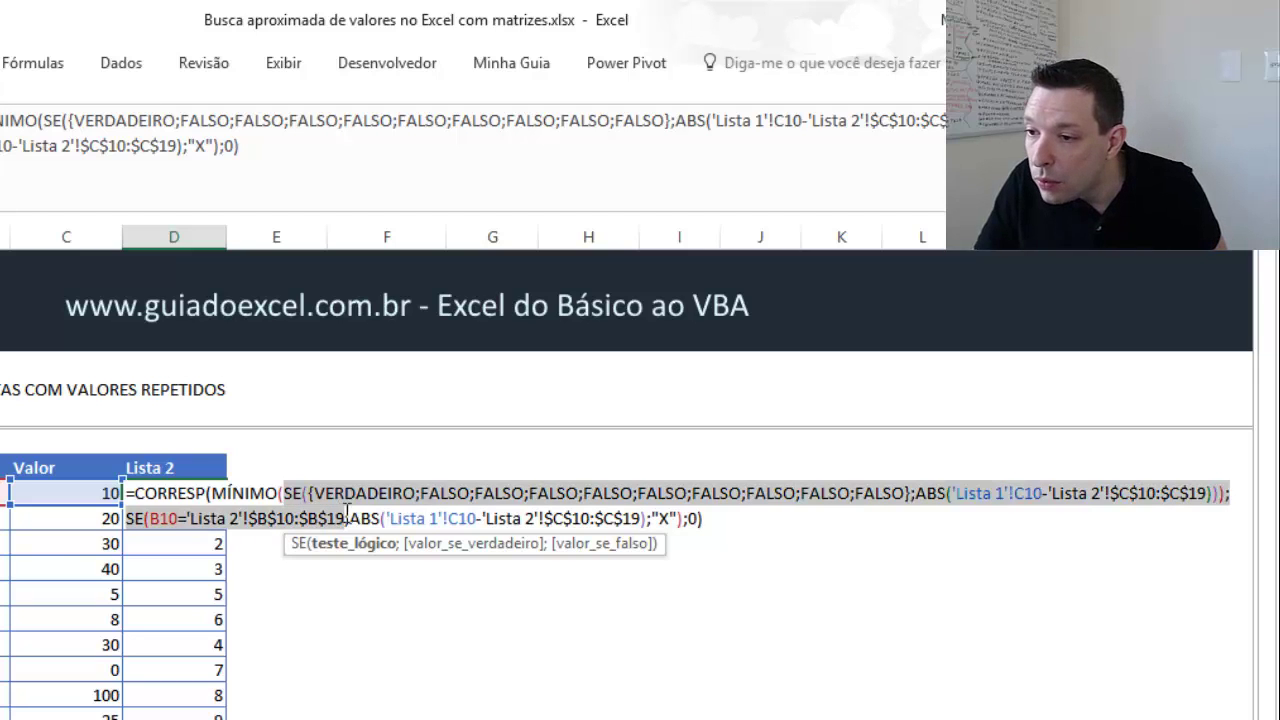
{"action": "left_click_drag", "start_coordinate": [345, 516], "coordinate": [1225, 492]}
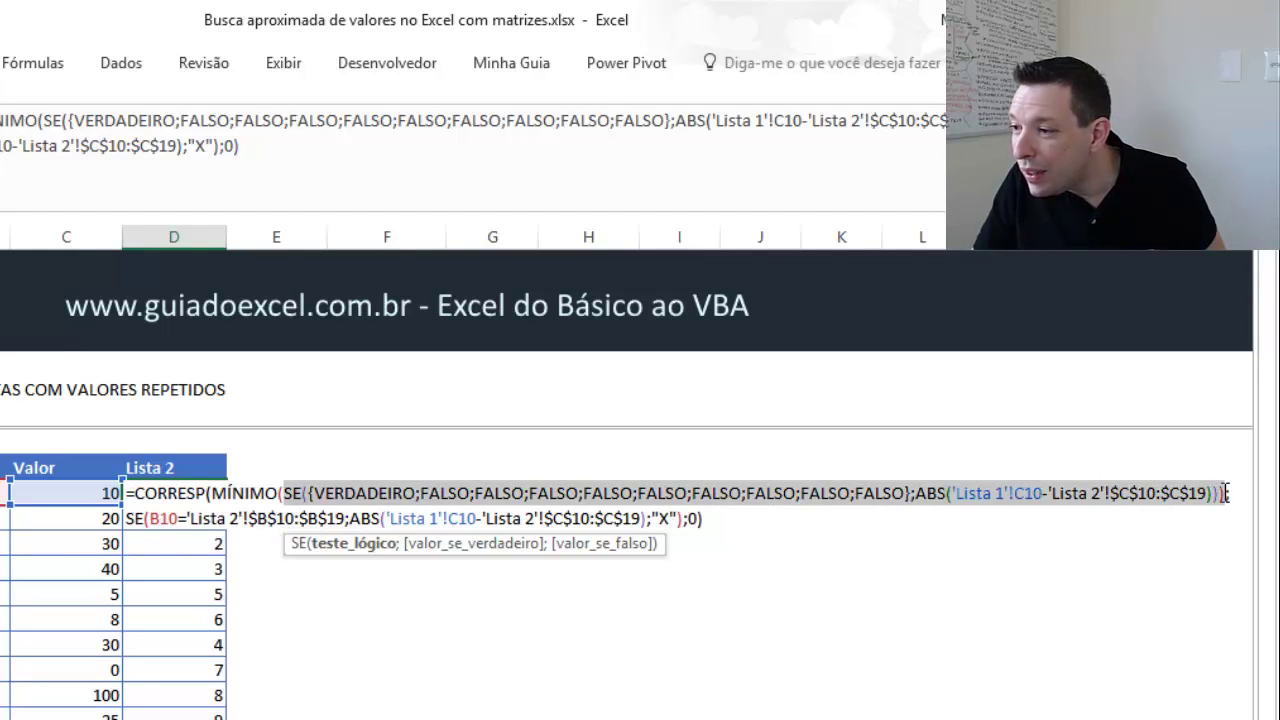
{"action": "left_click_drag", "start_coordinate": [1225, 492], "coordinate": [1229, 492]}
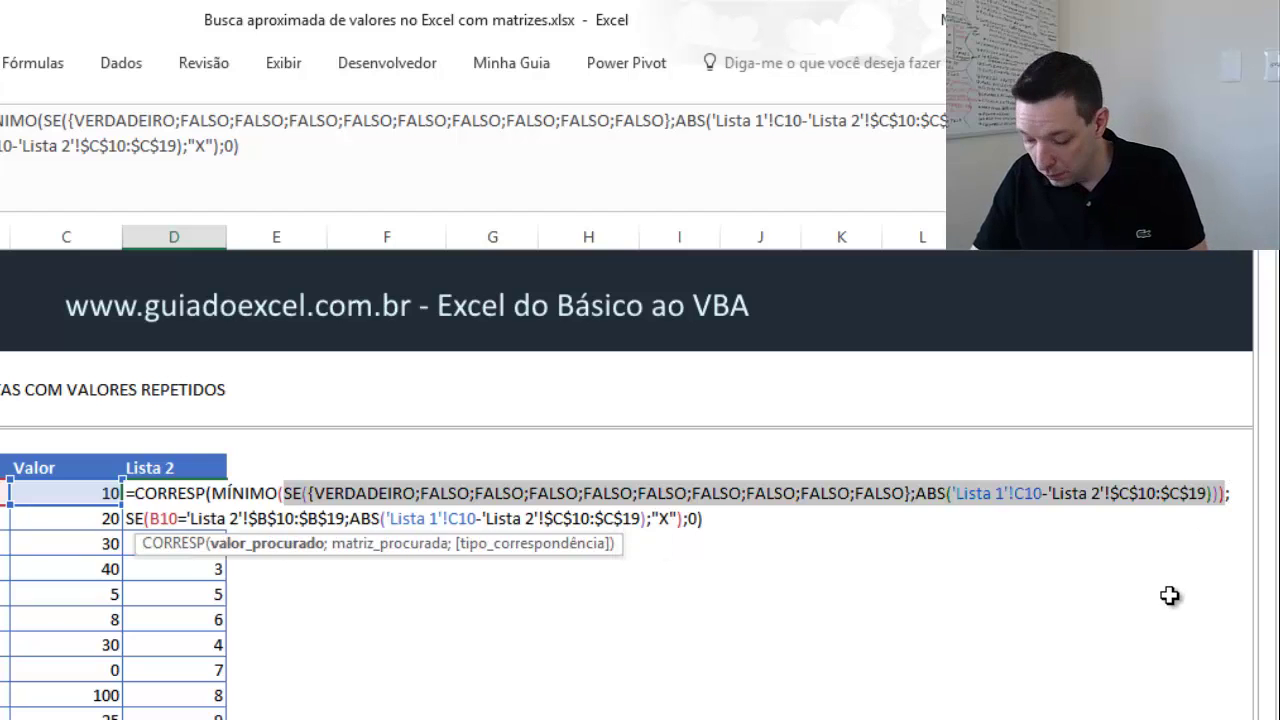
Step: Dismiss the formula error and F9-evaluate the first SE into {0;FALSO;…;FALSO}
{"action": "key", "text": "F9"}
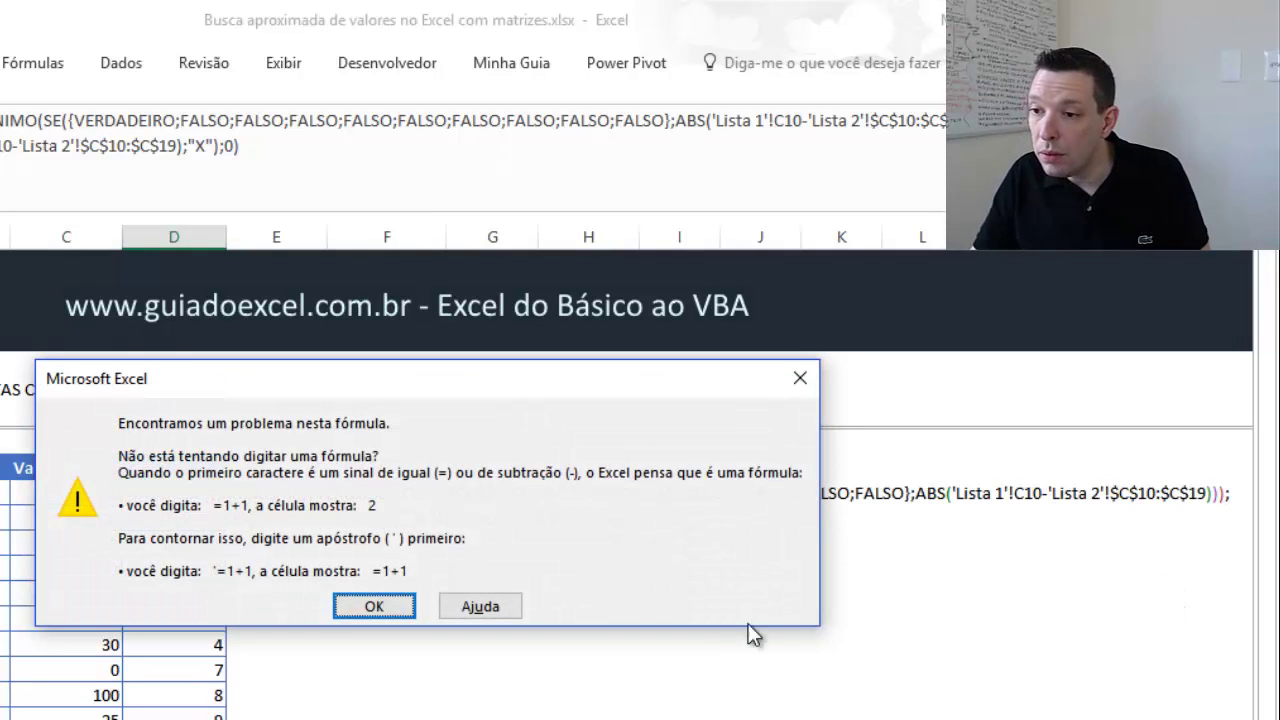
{"action": "key", "text": "Return"}
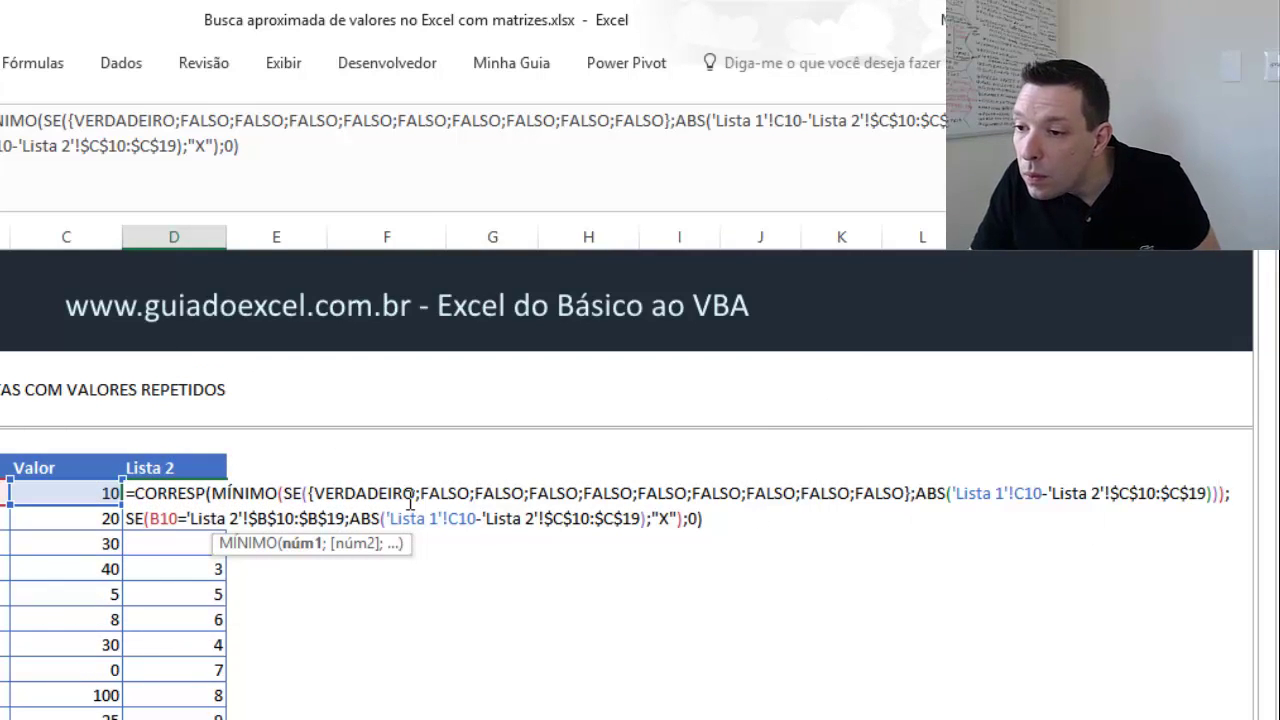
{"action": "left_click_drag", "start_coordinate": [284, 493], "coordinate": [1215, 486]}
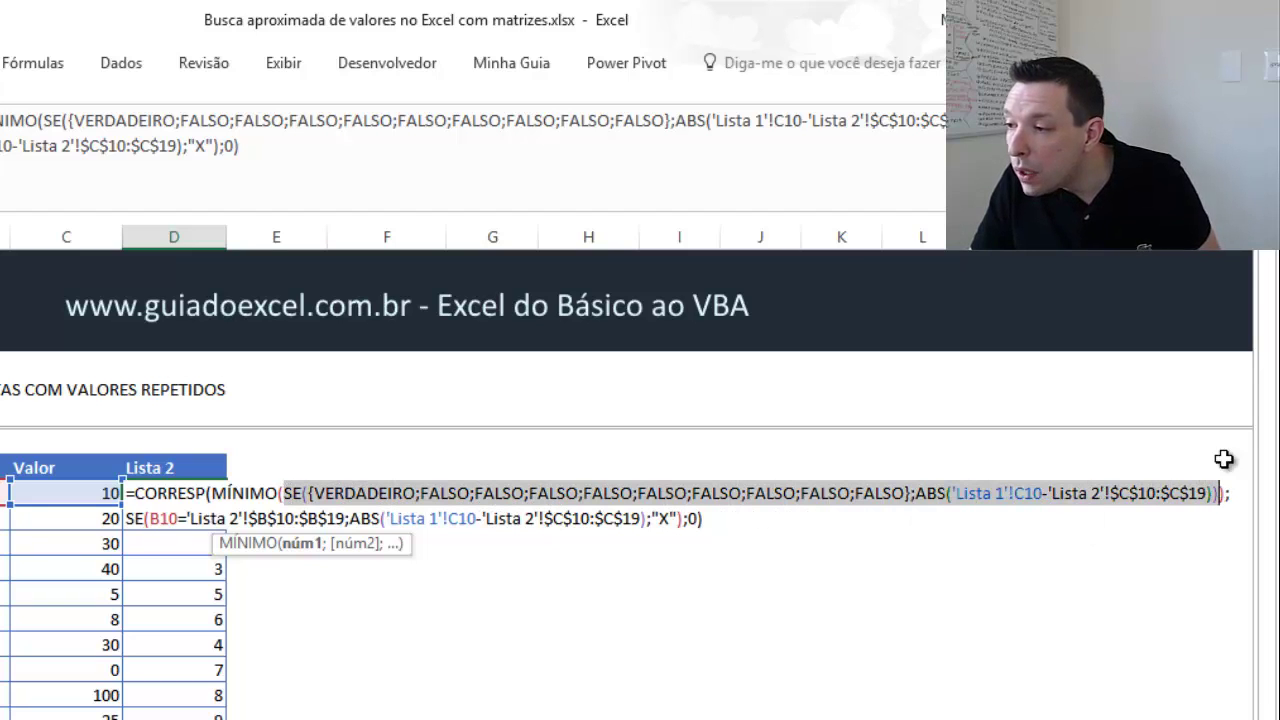
{"action": "key", "text": "F9"}
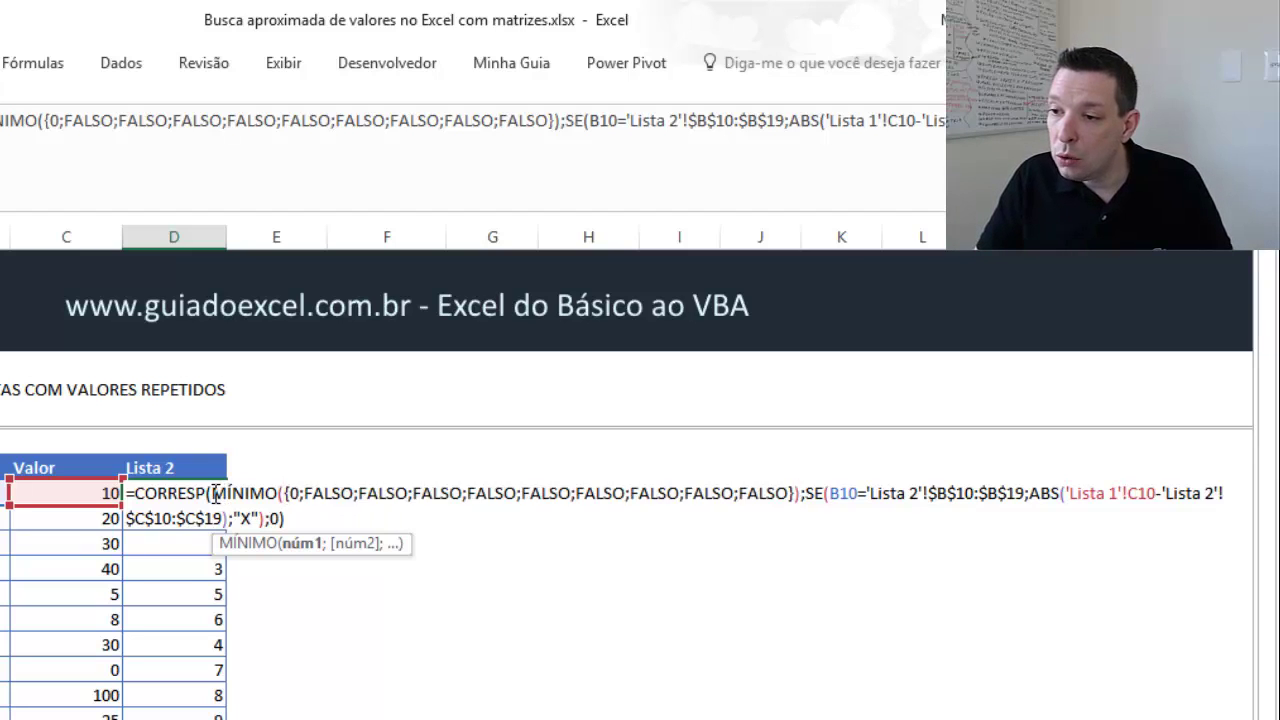
Step: Replace MÍNIMO(...) with 0 and F9-evaluate the second SE into {0;"X";…;"X"}
{"action": "left_click_drag", "start_coordinate": [212, 493], "coordinate": [800, 495]}
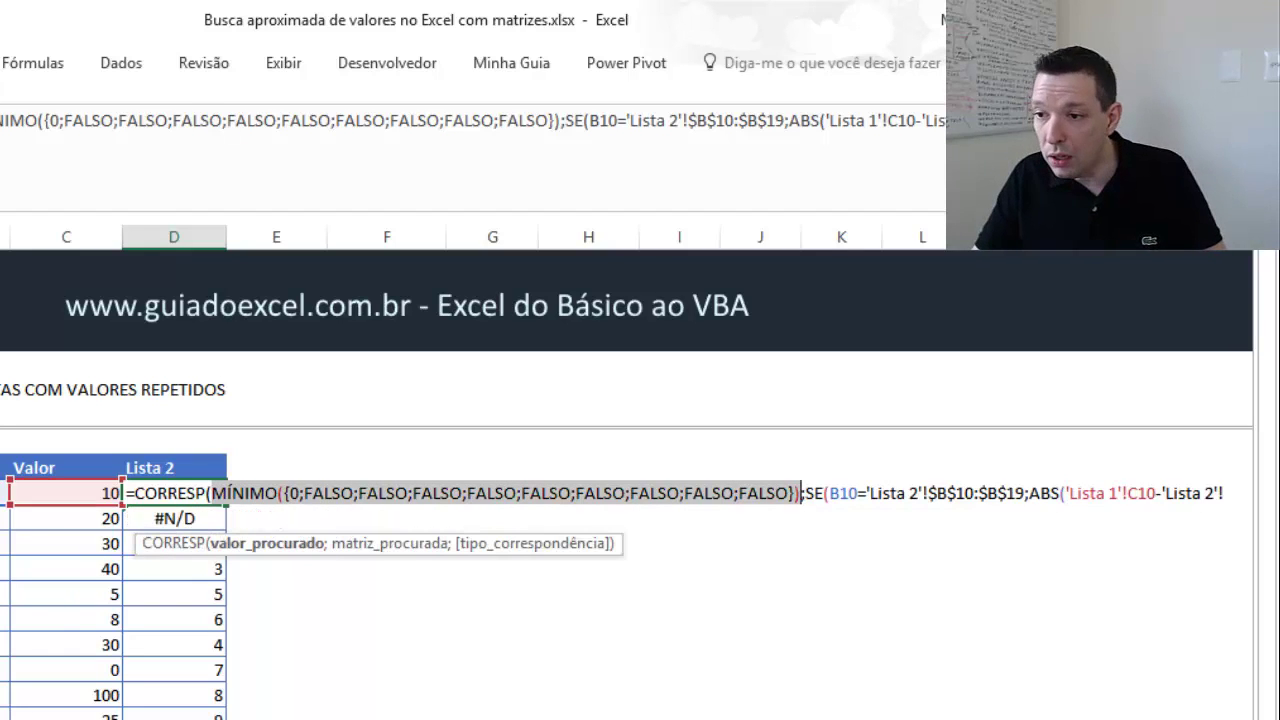
{"action": "type", "text": "0:$C$19);\"X\");0"}
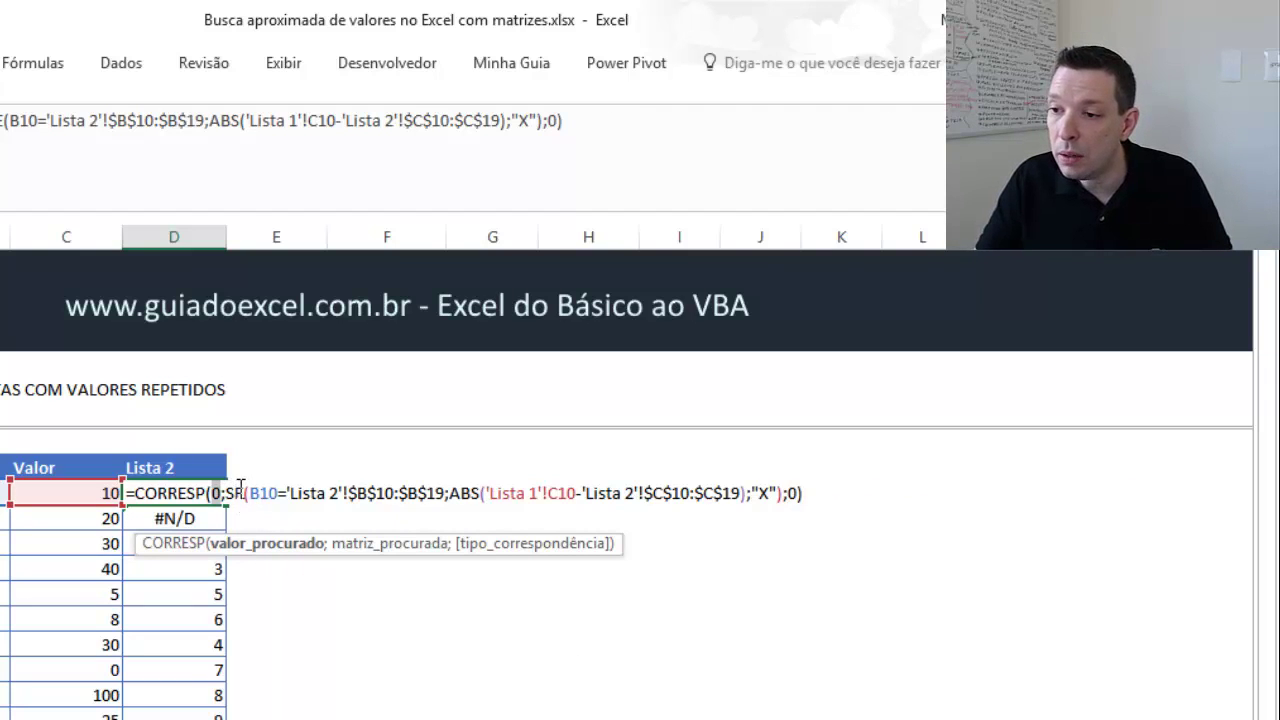
{"action": "left_click", "coordinate": [228, 490]}
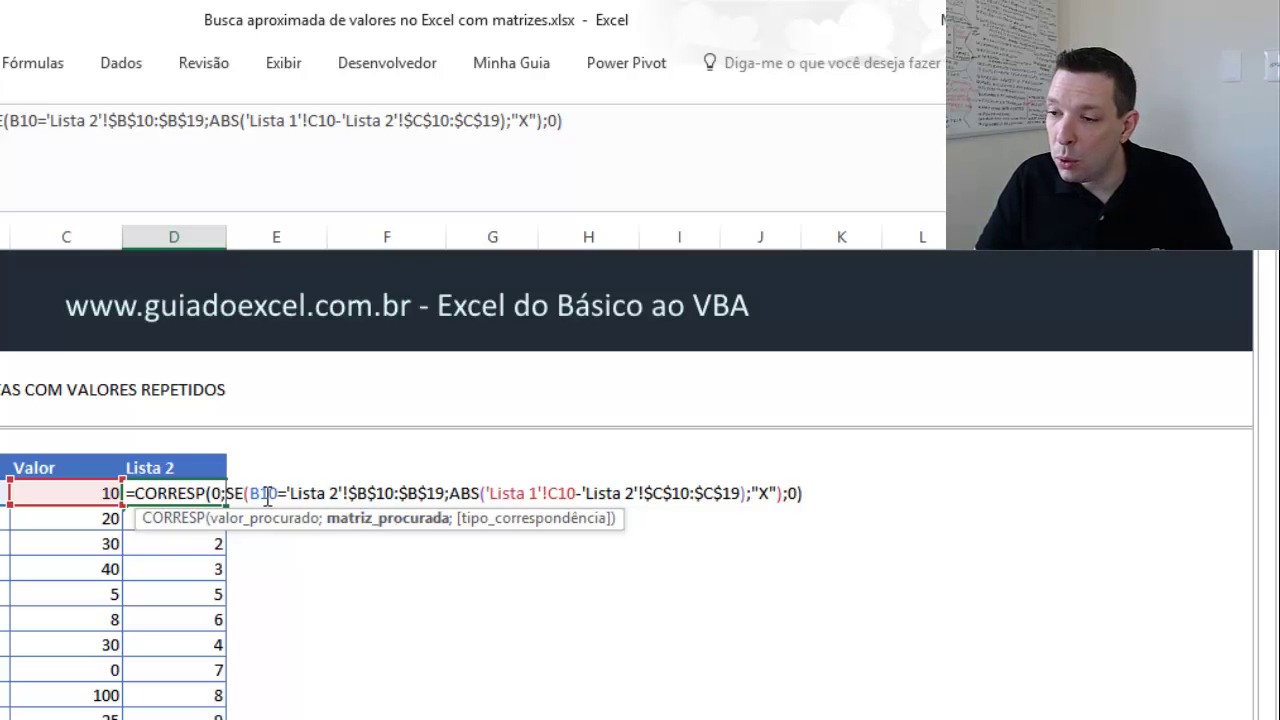
{"action": "left_click_drag", "start_coordinate": [250, 493], "coordinate": [449, 497]}
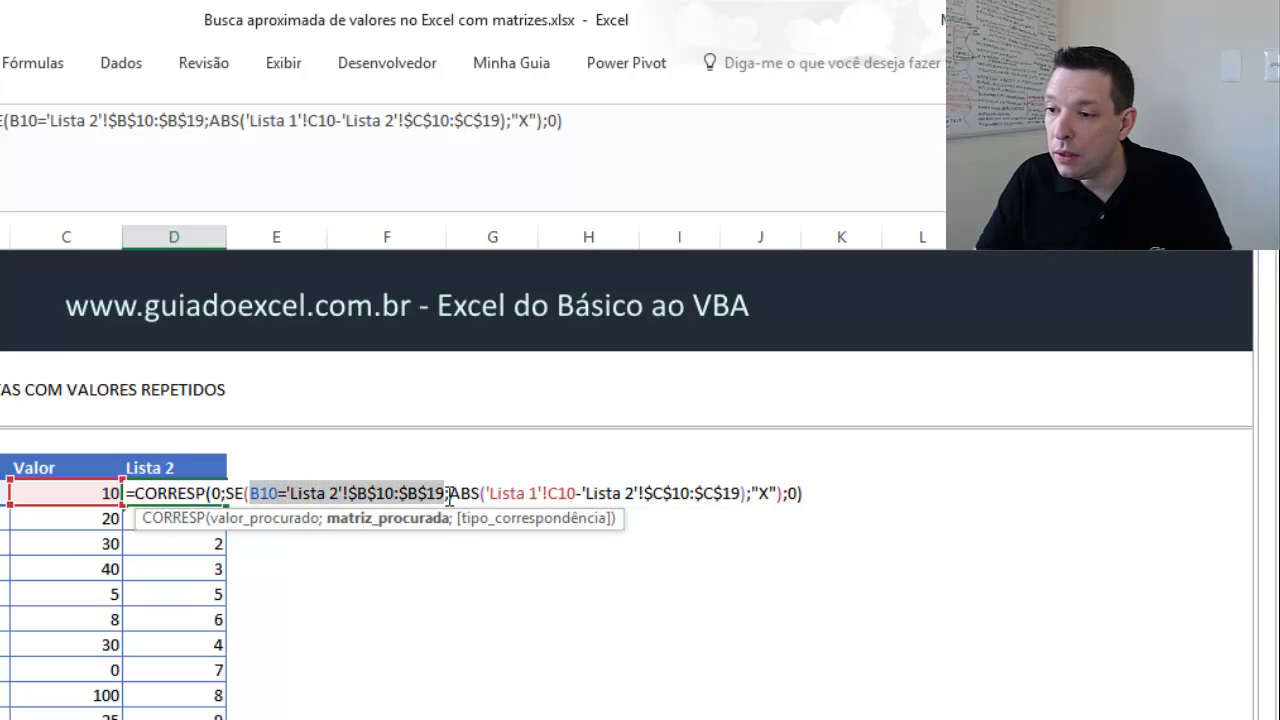
{"action": "key", "text": "F9"}
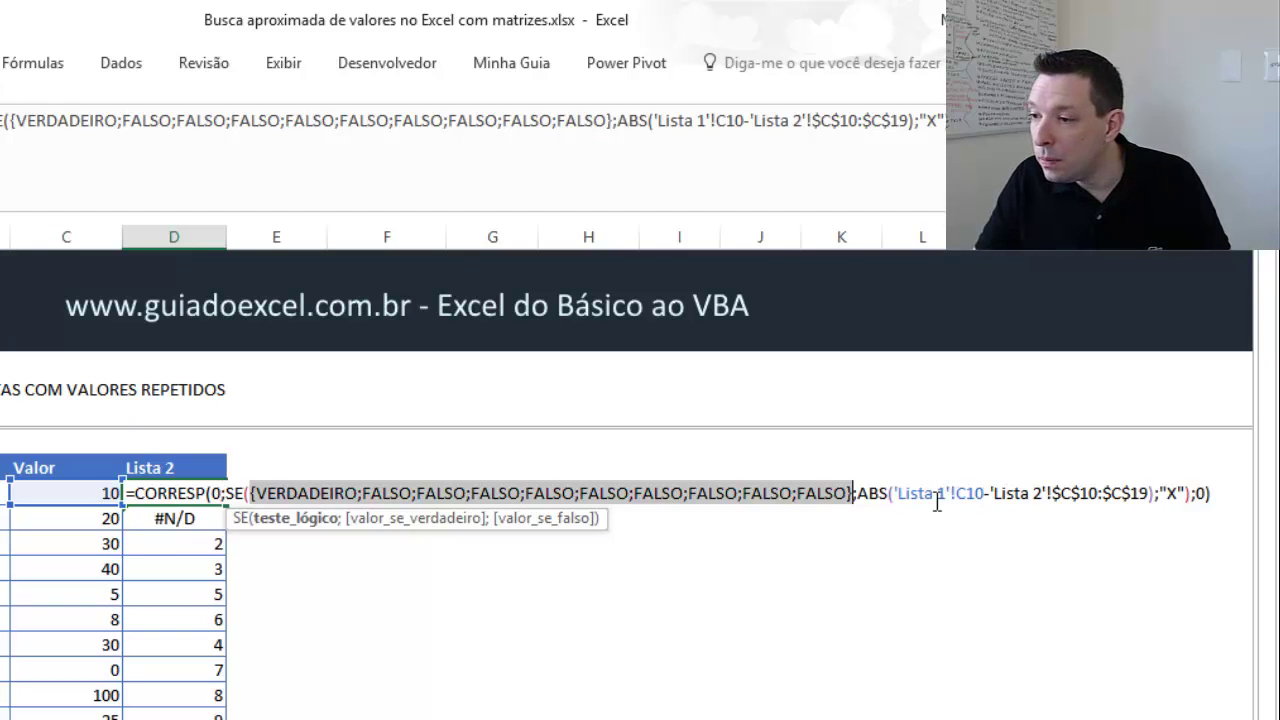
{"action": "left_click_drag", "start_coordinate": [858, 494], "coordinate": [1155, 498]}
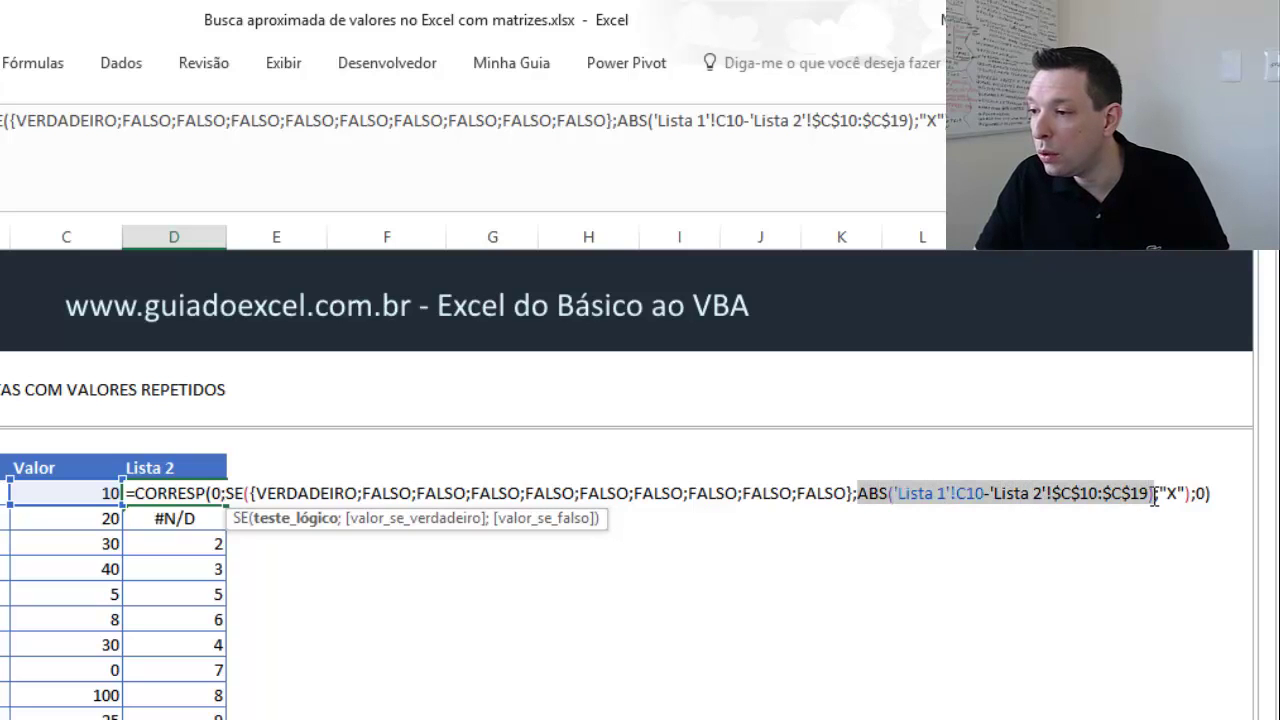
{"action": "key", "text": "F9"}
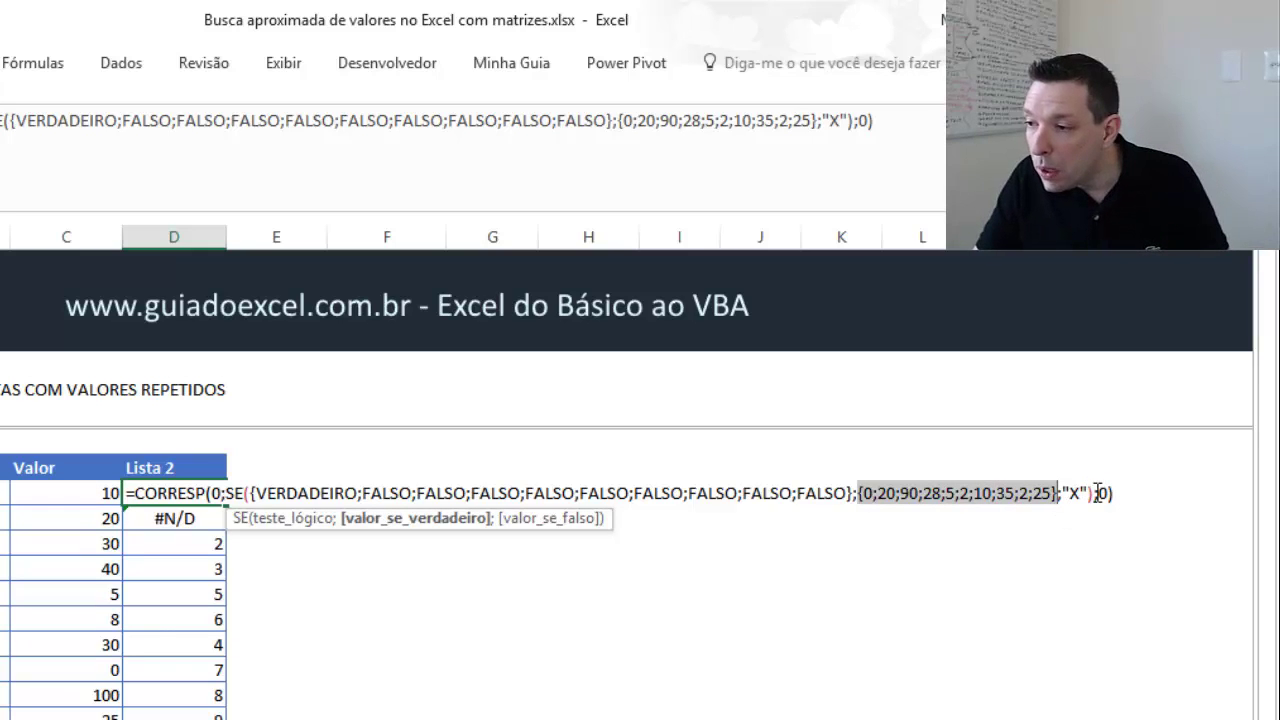
{"action": "left_click_drag", "start_coordinate": [1092, 492], "coordinate": [259, 497]}
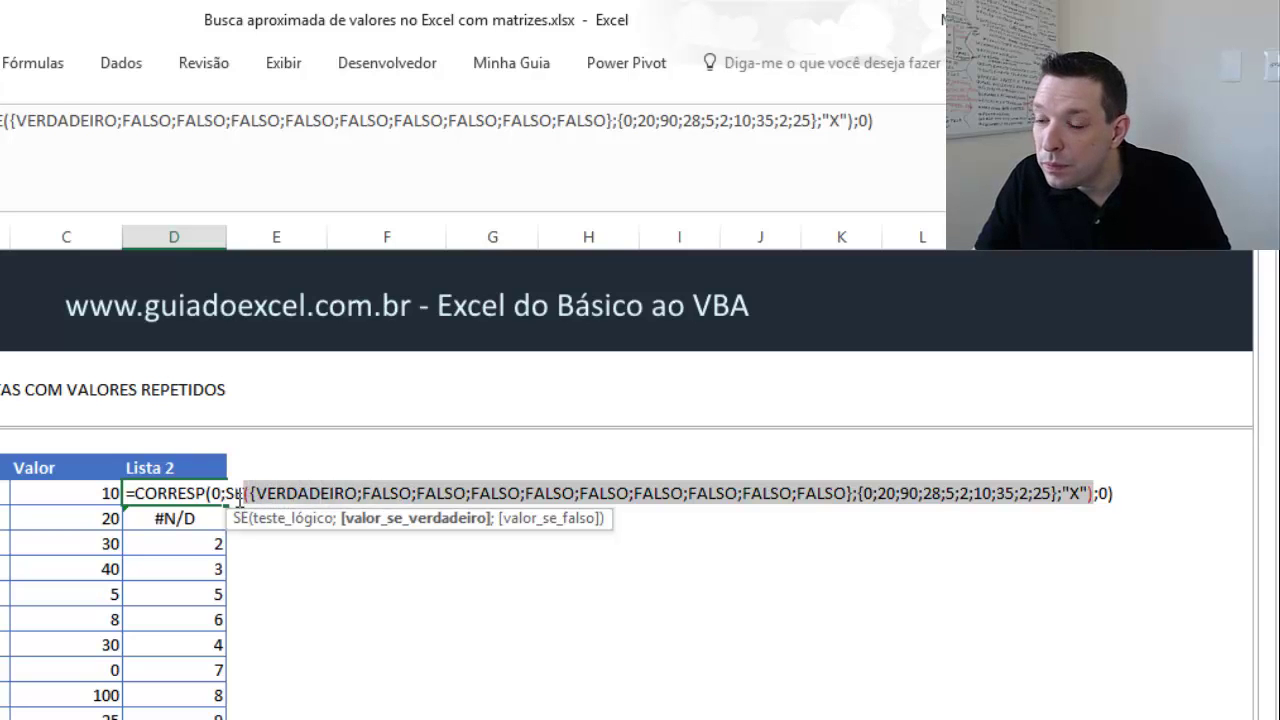
{"action": "left_click_drag", "start_coordinate": [227, 497], "coordinate": [224, 496]}
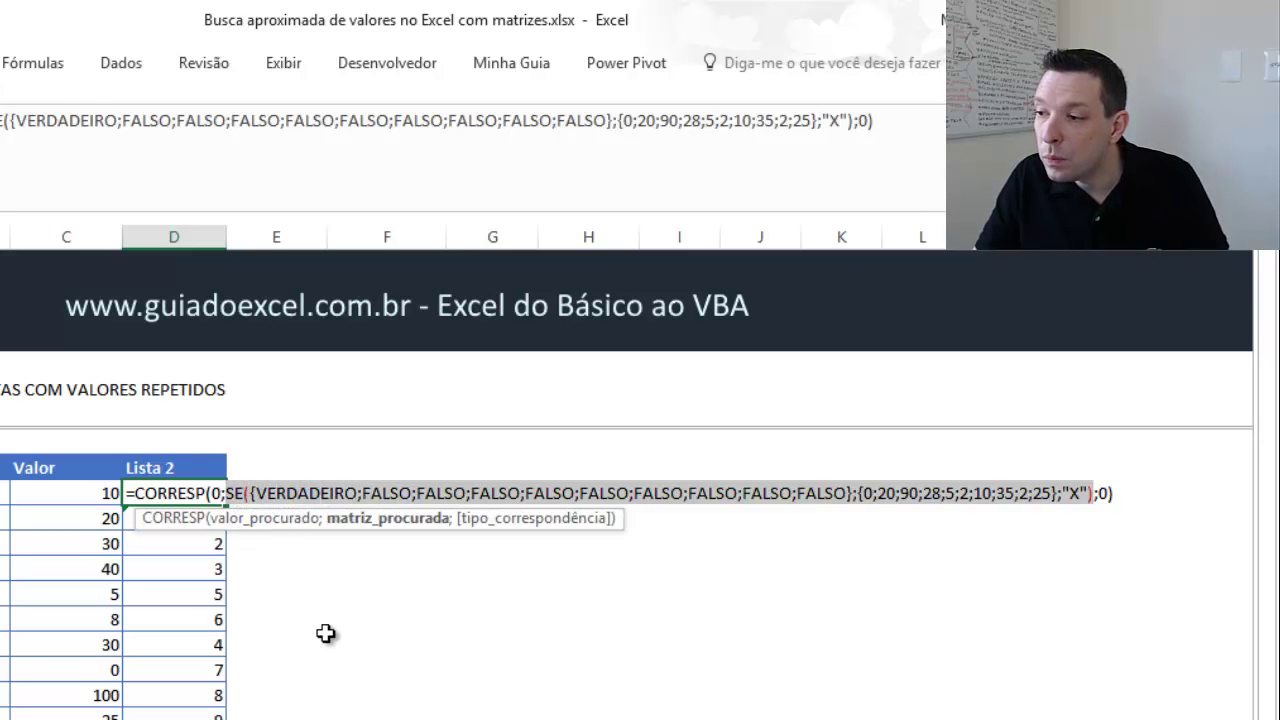
{"action": "key", "text": "F9"}
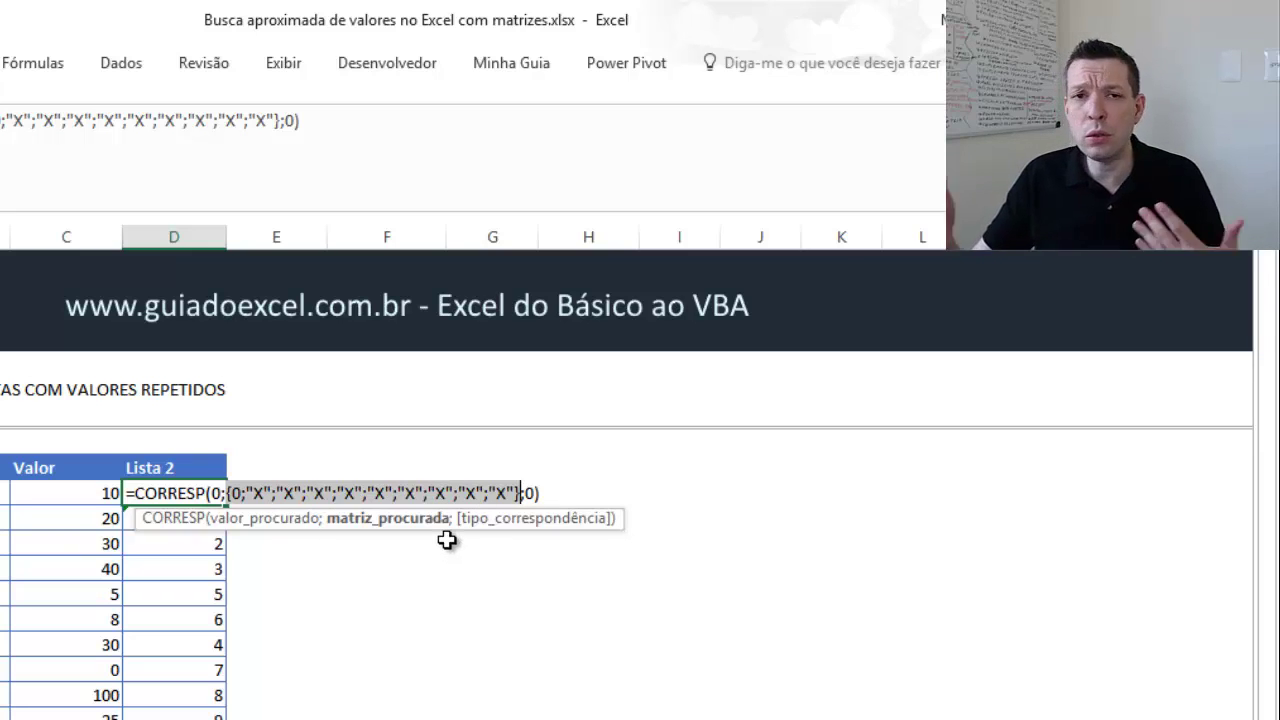
Step: Evaluate the whole formula to see match position 1, then cancel to keep the original
{"action": "left_click", "coordinate": [537, 490]}
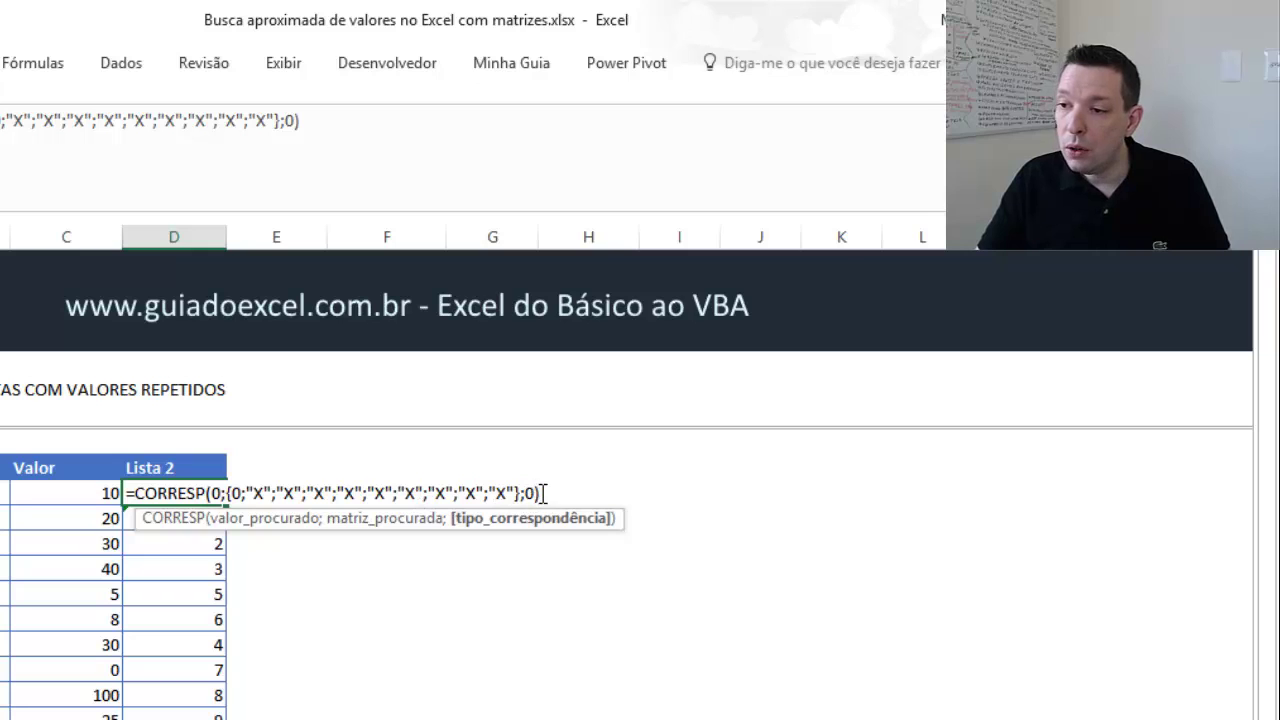
{"action": "left_click_drag", "start_coordinate": [549, 491], "coordinate": [128, 492]}
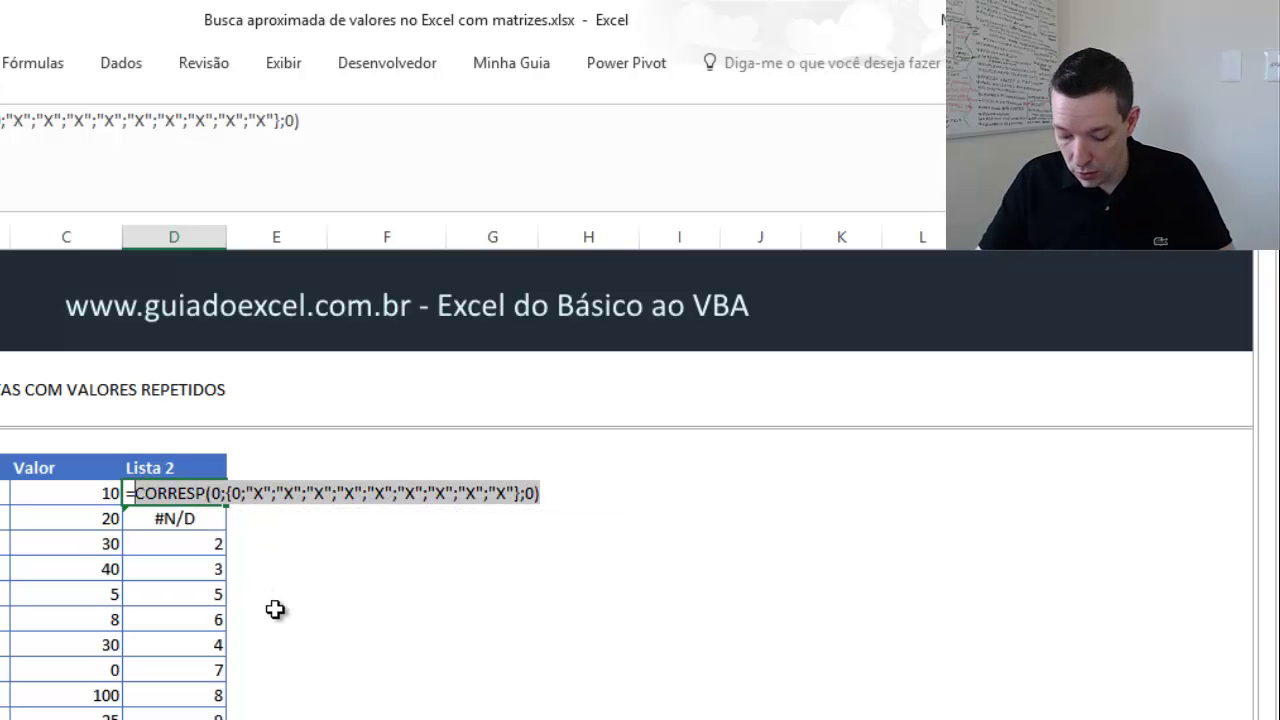
{"action": "key", "text": "F9"}
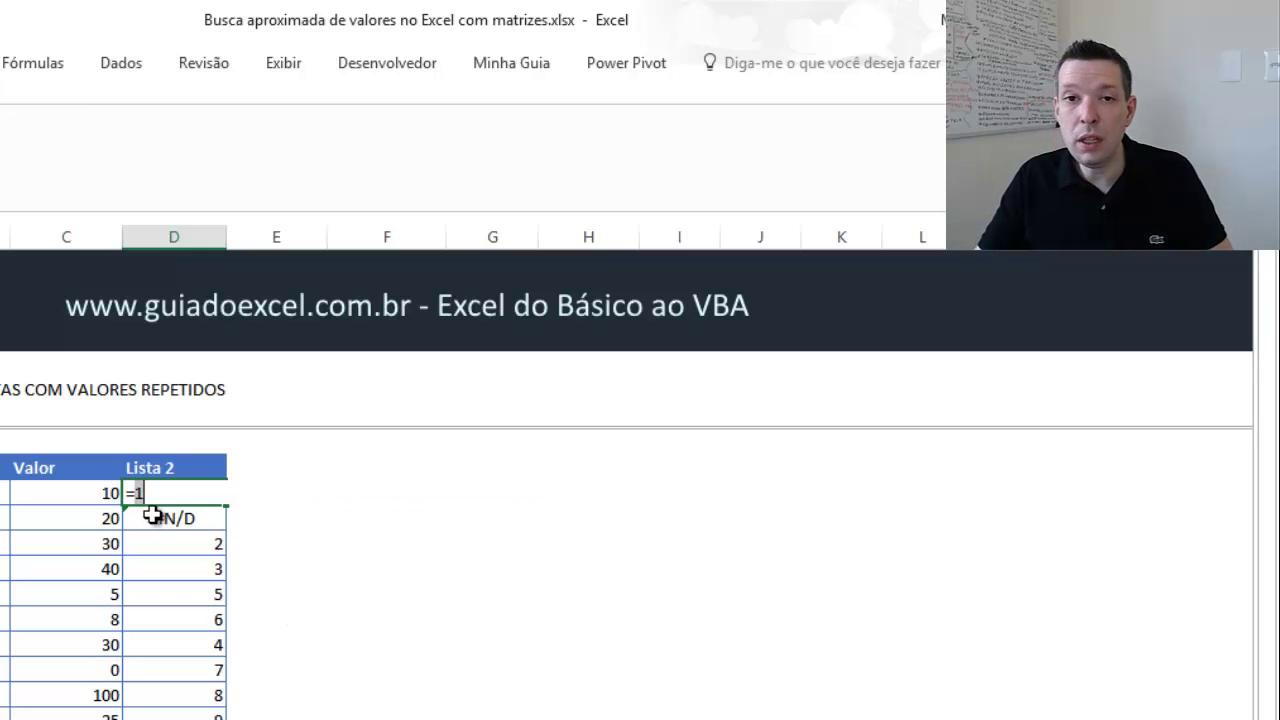
{"action": "key", "text": "Escape"}
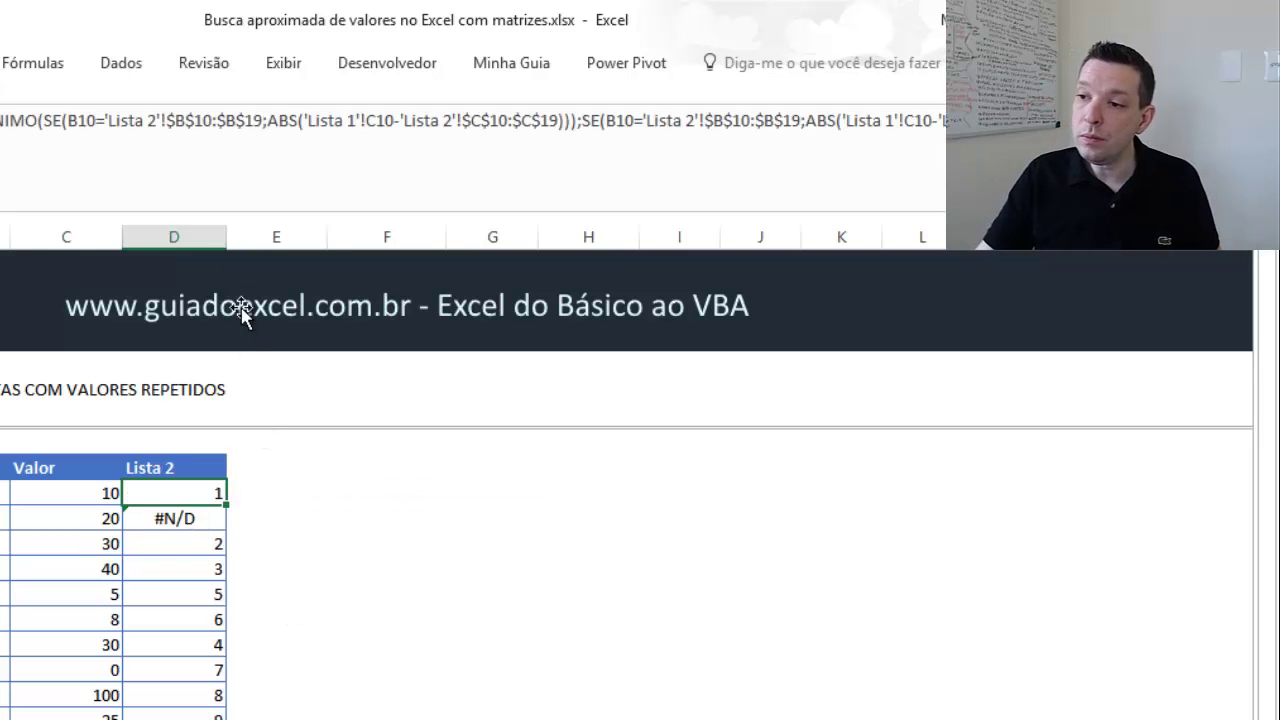
{"action": "left_click_drag", "start_coordinate": [253, 148], "coordinate": [252, 136]}
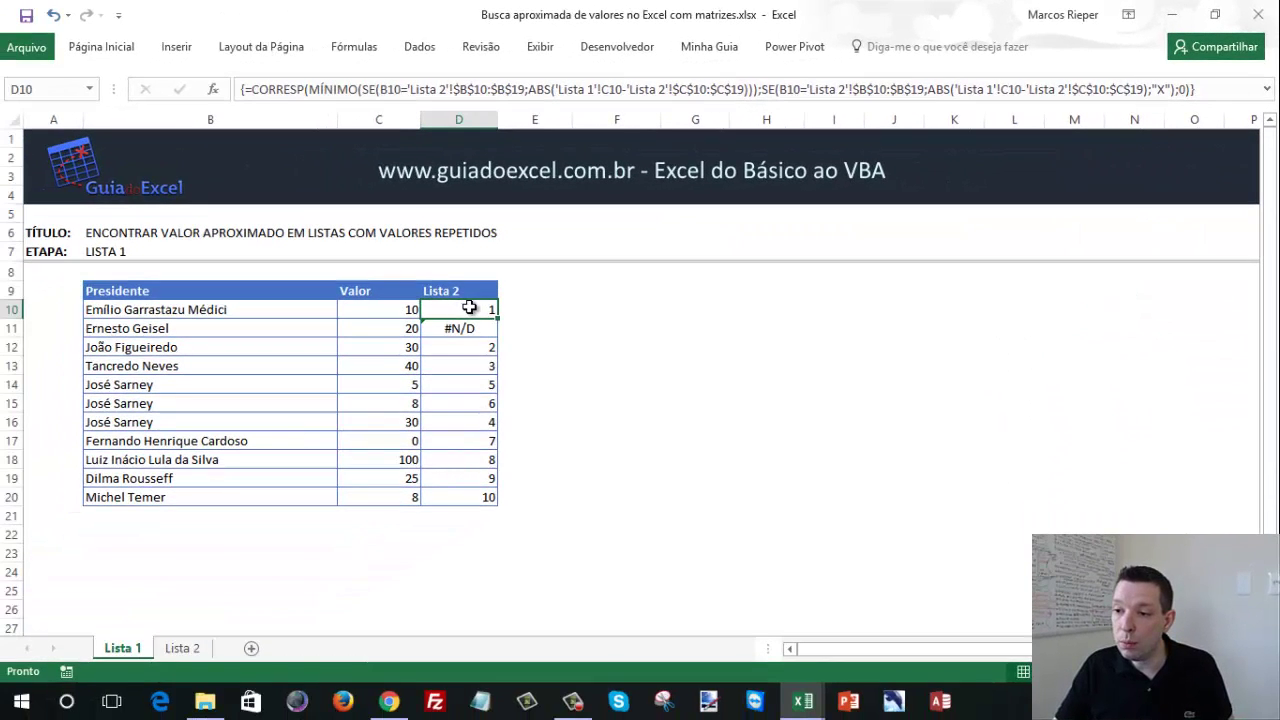
Step: Wrap D10's CORRESP in ÍNDICE over 'Lista 2'!$C$10:$C$19 and array-enter it
{"action": "double_click", "coordinate": [483, 309]}
{"action": "left_click", "coordinate": [430, 311]}
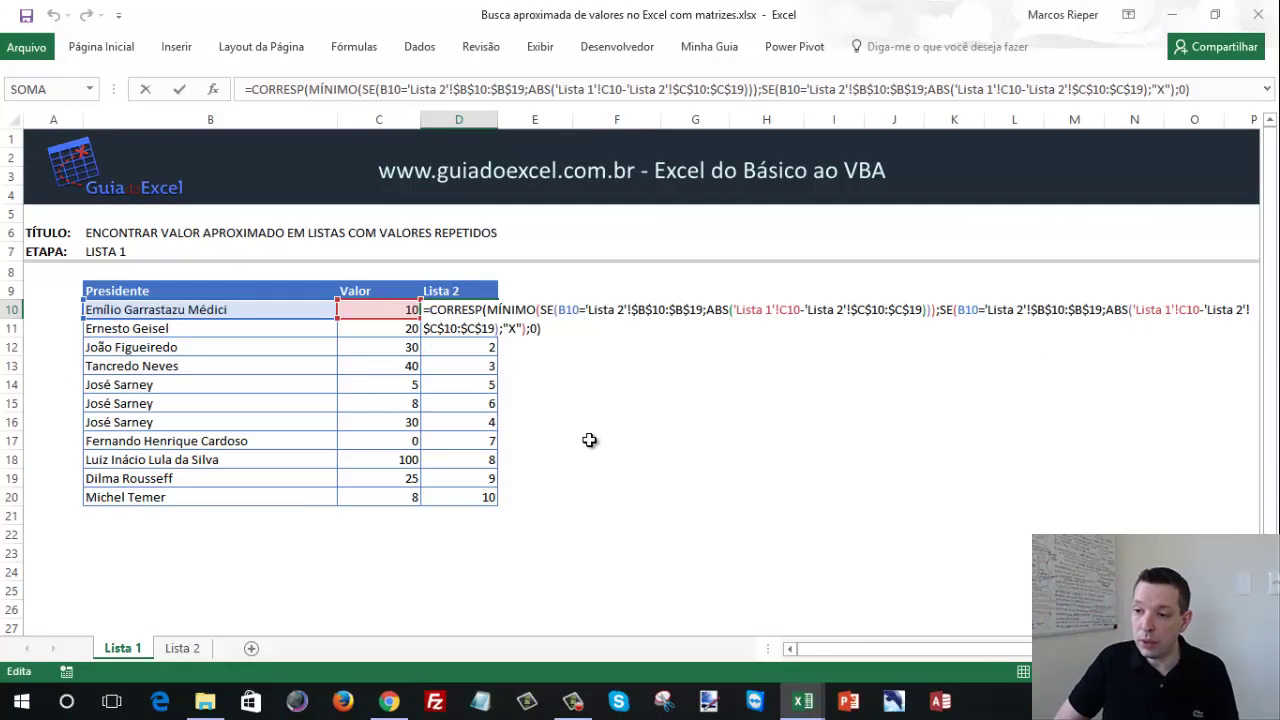
{"action": "type", "text": "ÍN"}
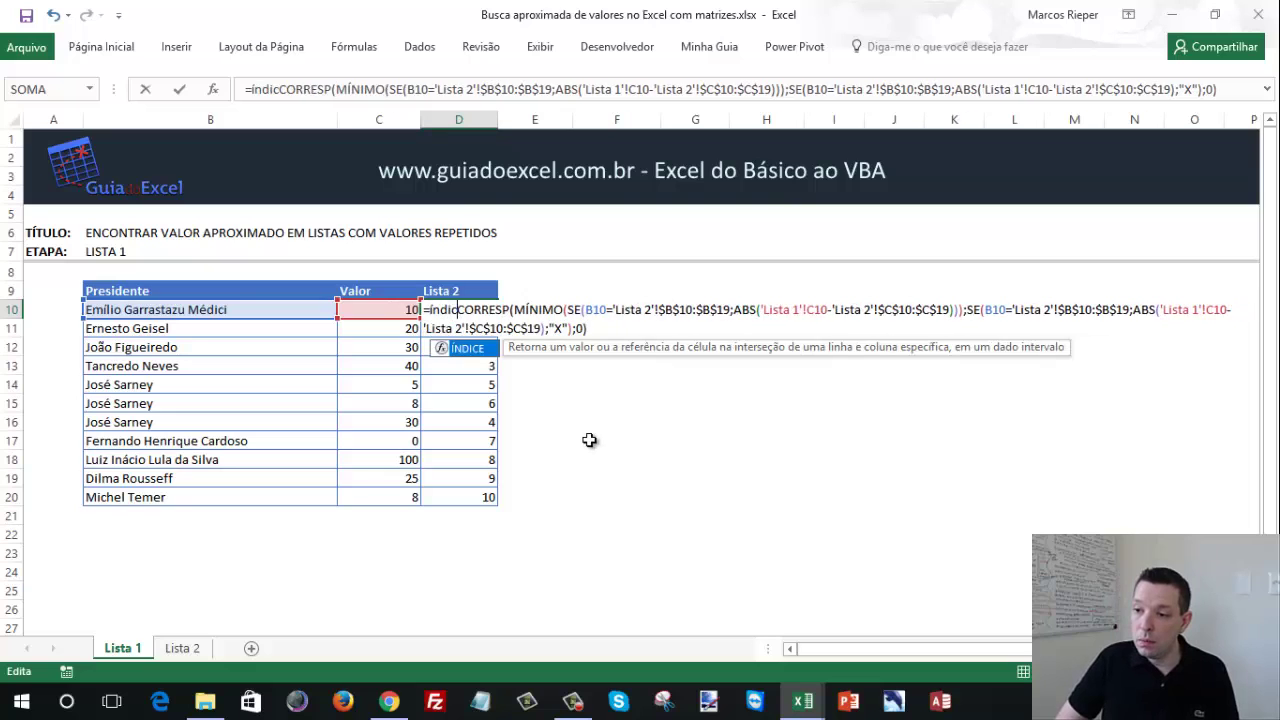
{"action": "key", "text": "BackSpace"}
{"action": "key", "text": "BackSpace"}
{"action": "type", "text": "ÍNDIC"}
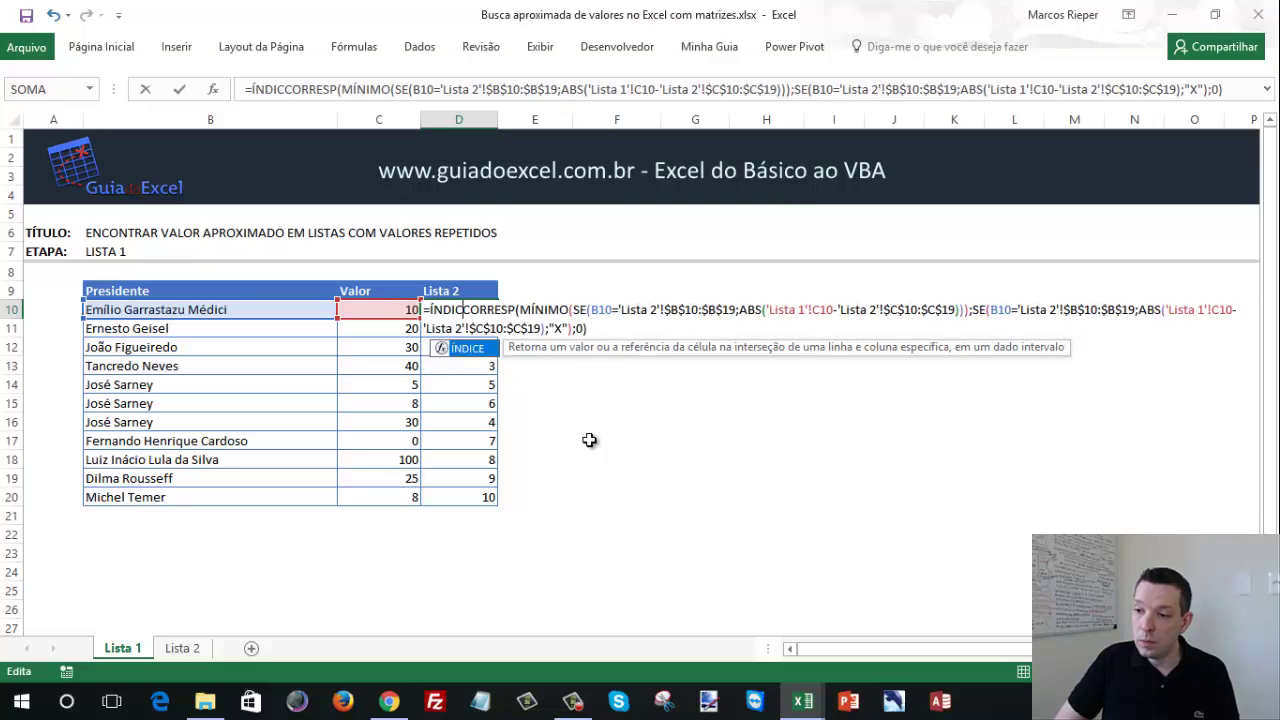
{"action": "type", "text": "E("}
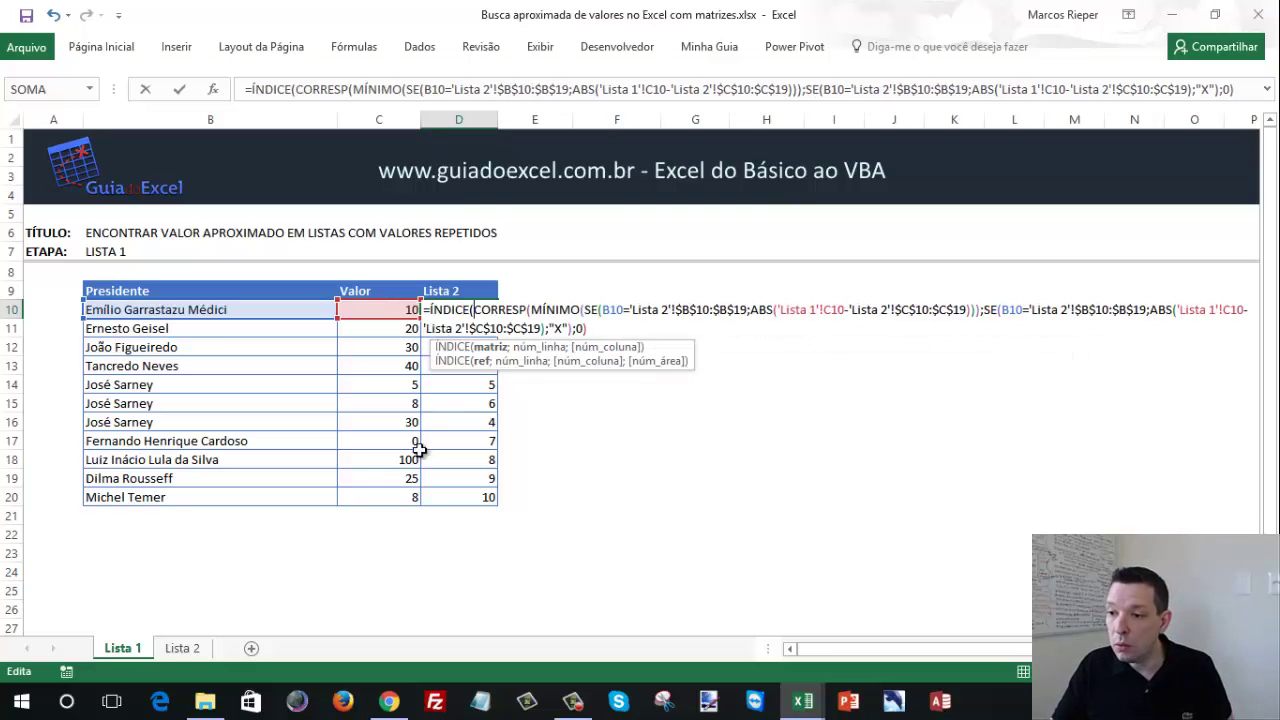
{"action": "left_click", "coordinate": [182, 648]}
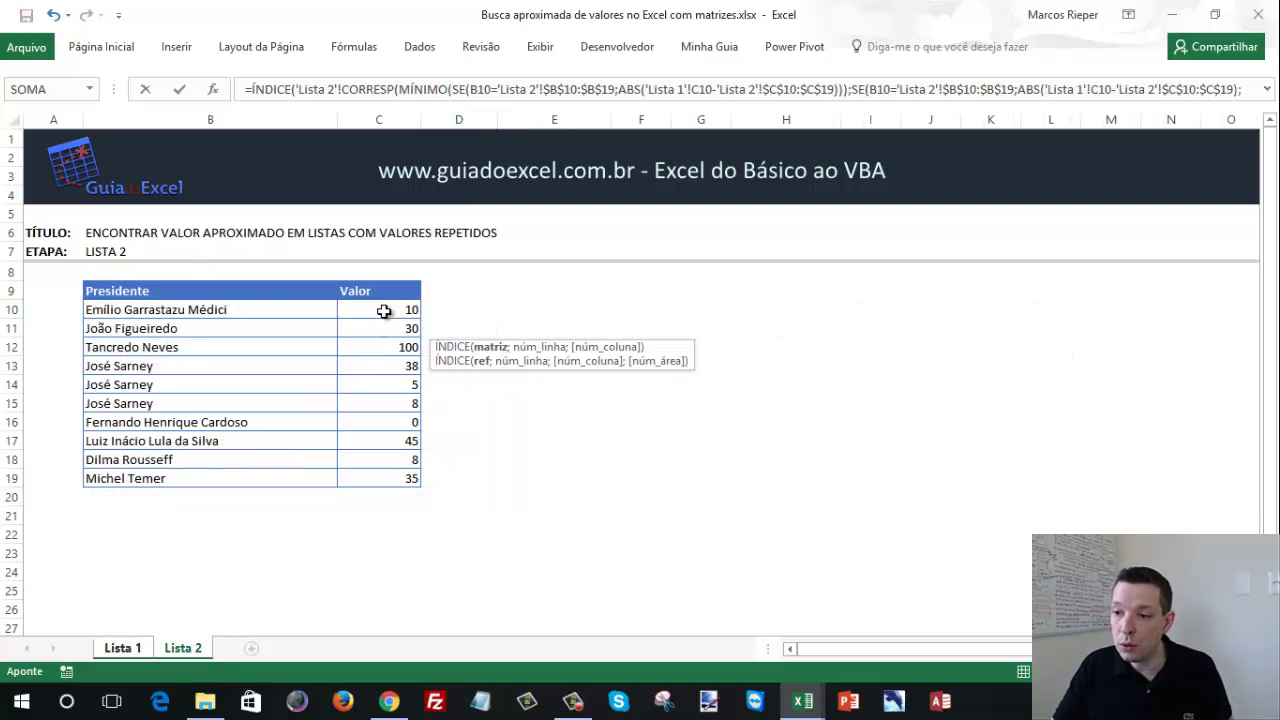
{"action": "left_click_drag", "start_coordinate": [384, 311], "coordinate": [380, 476]}
{"action": "key", "text": "F4"}
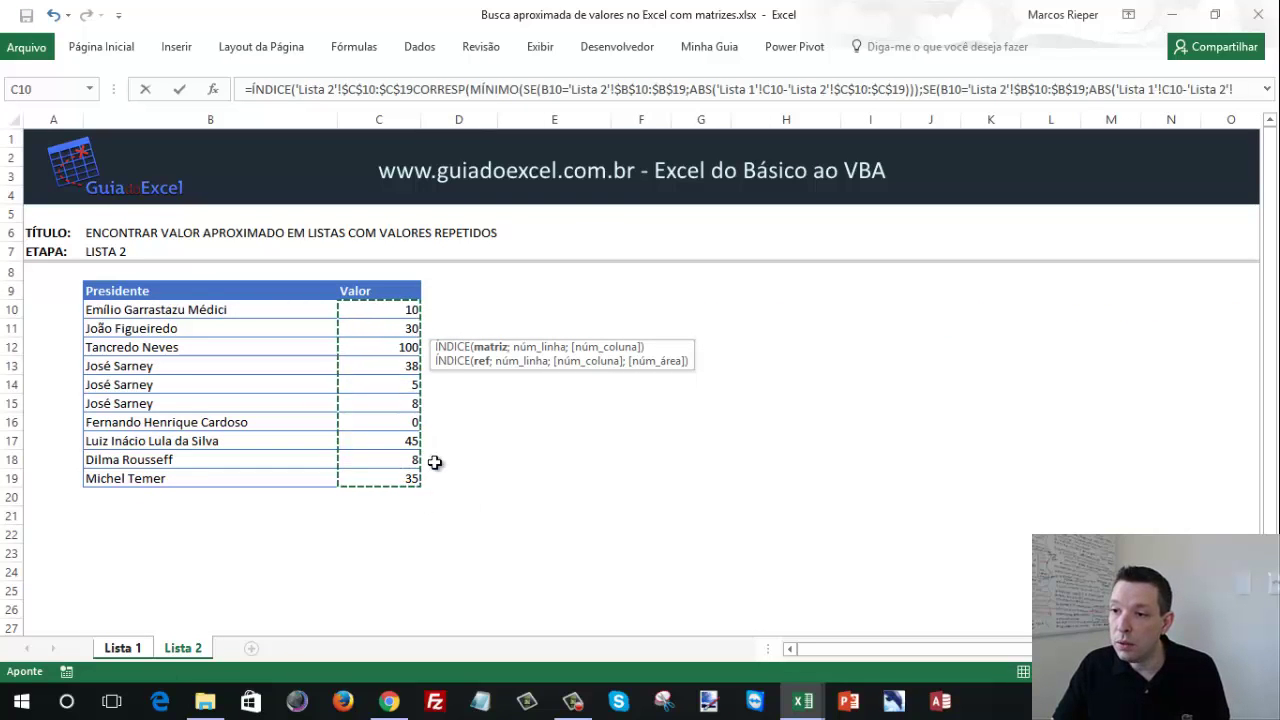
{"action": "type", "text": ";"}
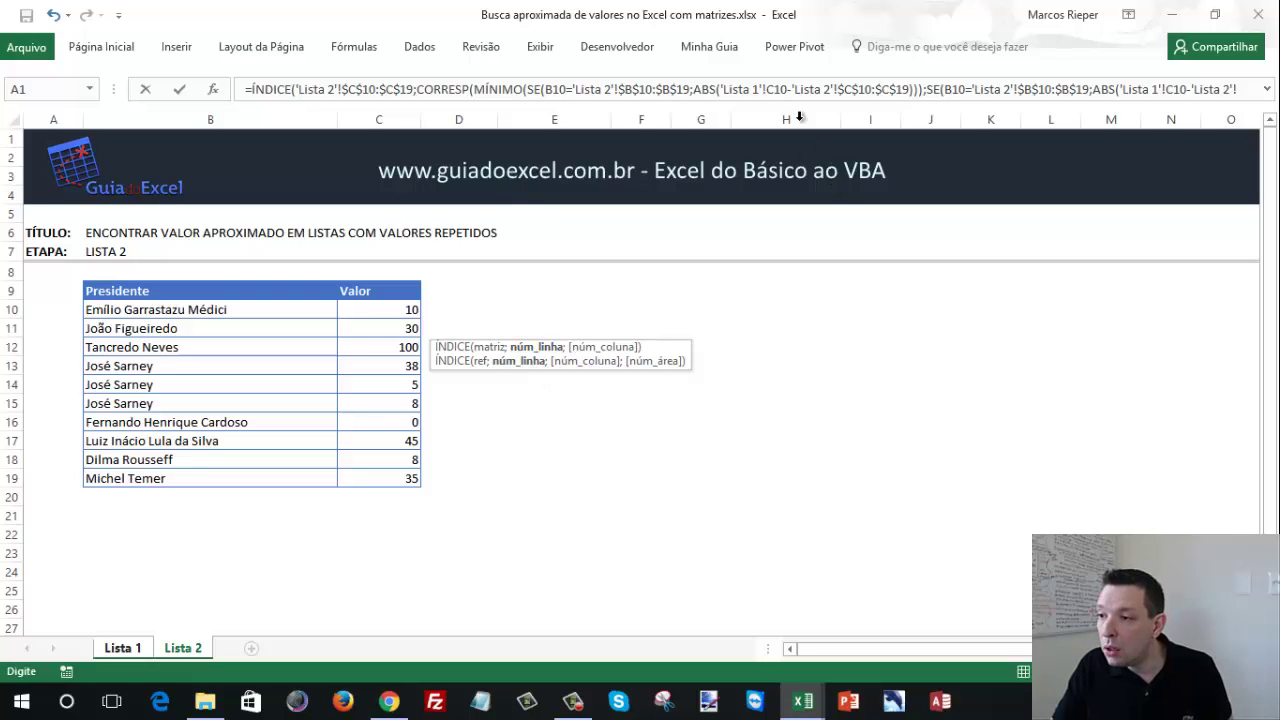
{"action": "left_click_drag", "start_coordinate": [799, 117], "coordinate": [795, 150]}
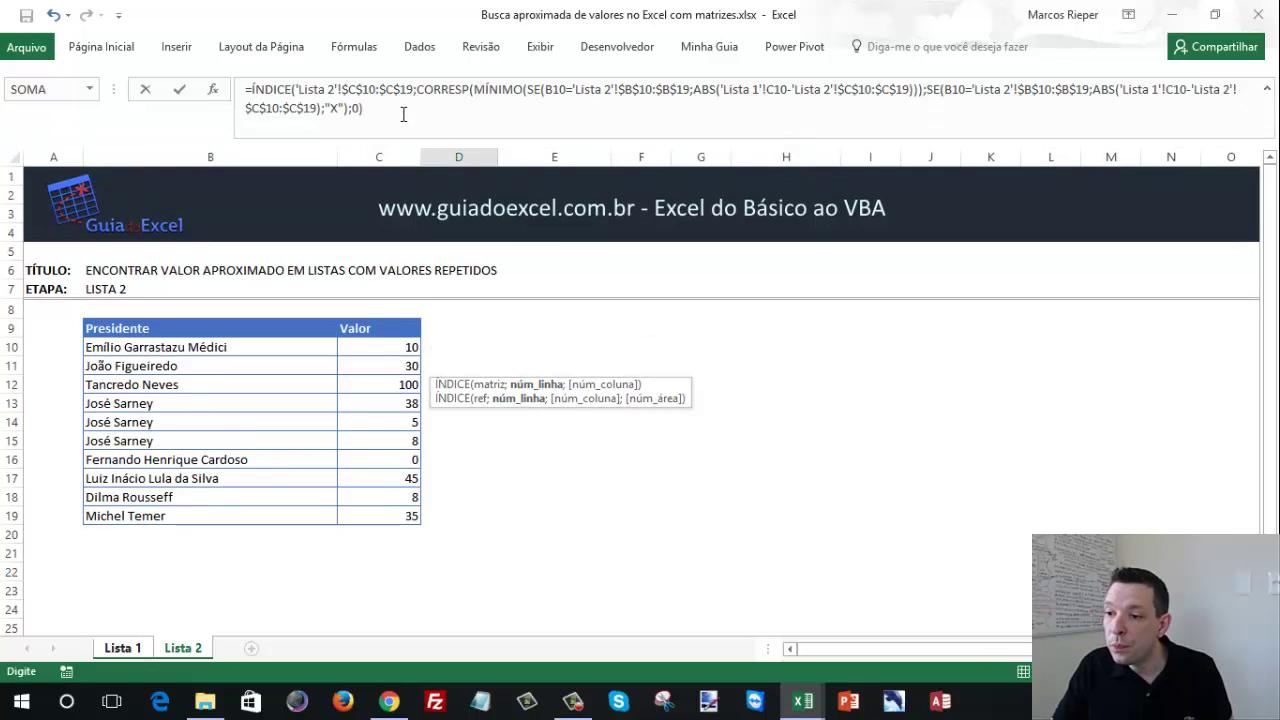
{"action": "left_click", "coordinate": [420, 116]}
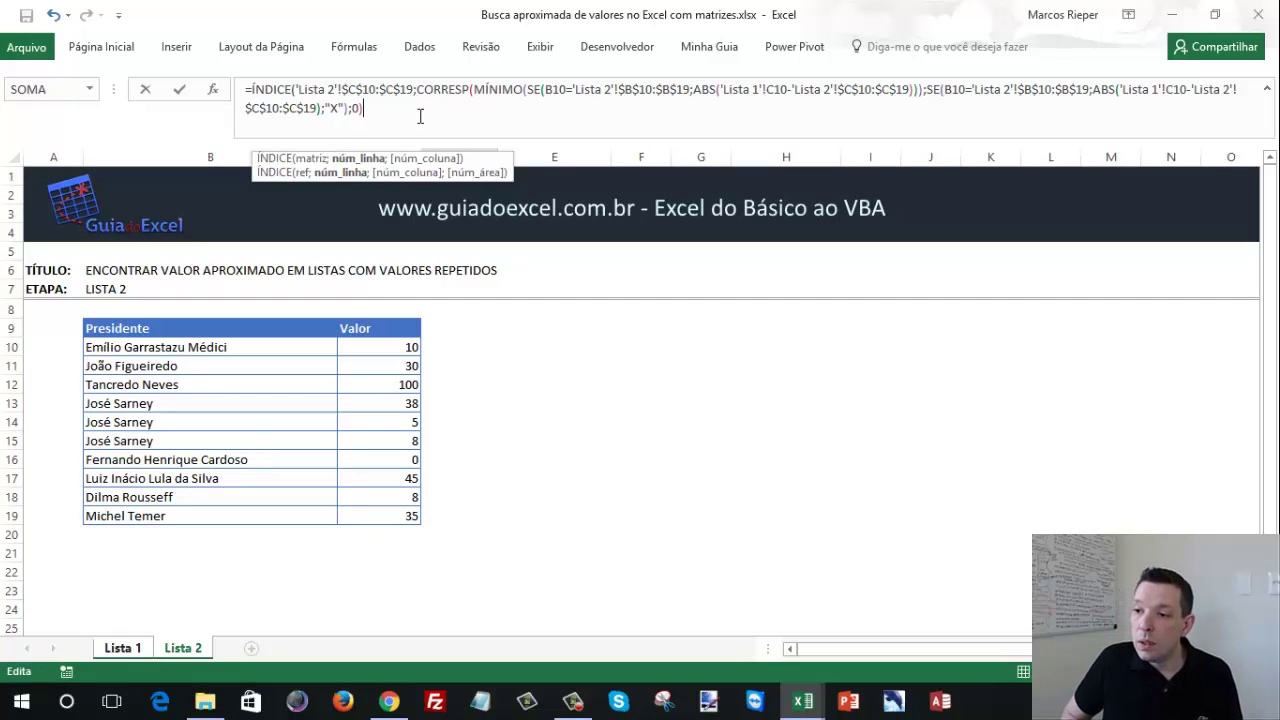
{"action": "type", "text": ";1"}
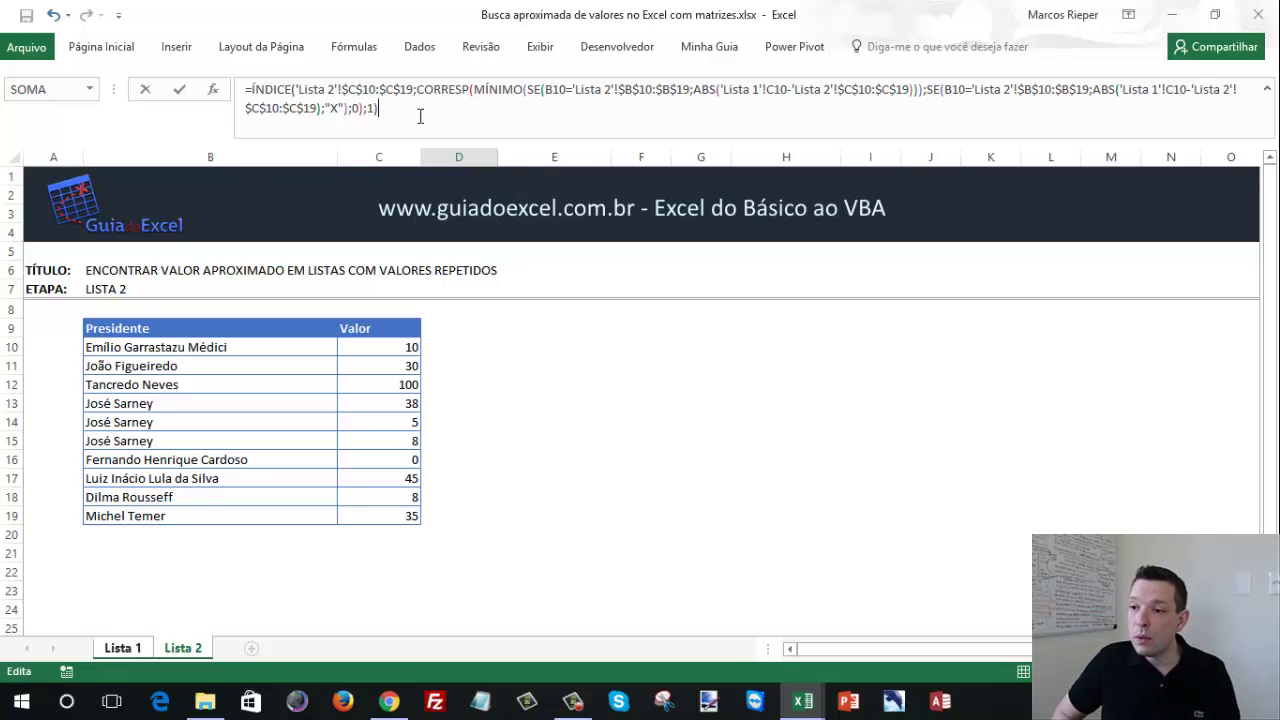
{"action": "key", "text": "ctrl+shift+Return"}
Step: Paste D10's formula into each cell D11 to D20, returning 10, #N/D, 30, 100 and so on
{"action": "key", "text": "ctrl+shift+Down"}
{"action": "key", "text": "Up"}
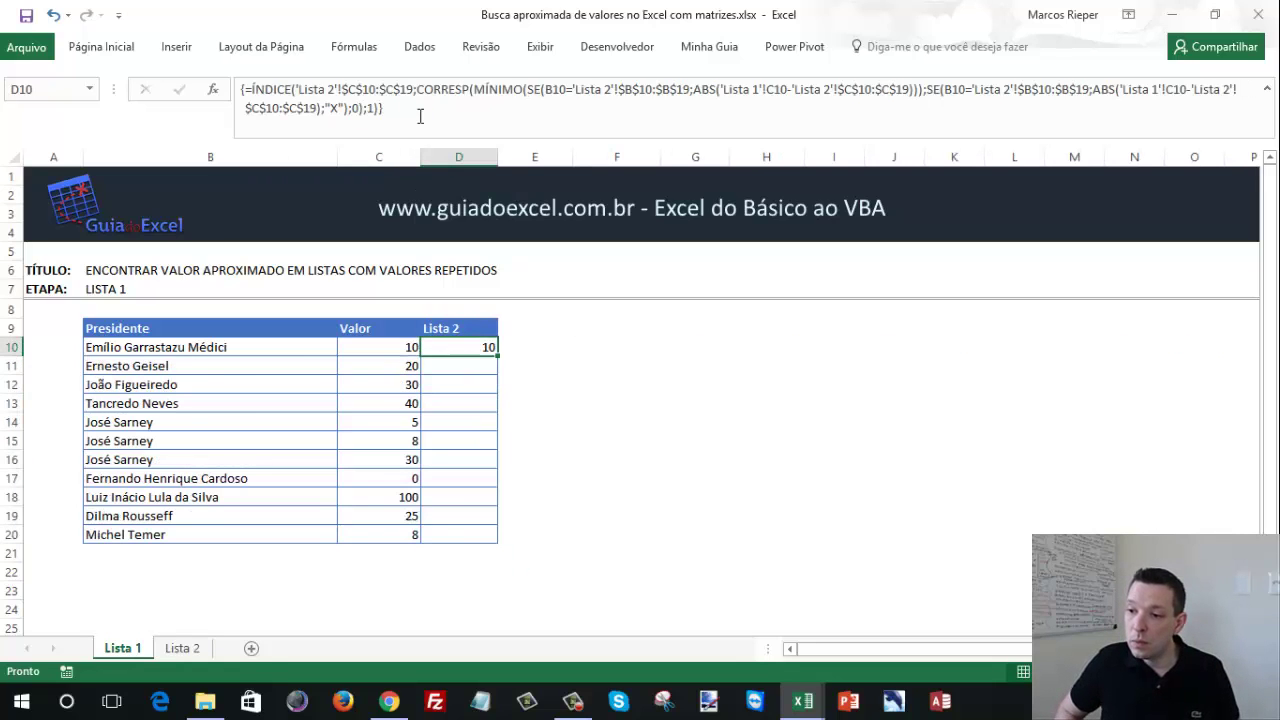
{"action": "key", "text": "ctrl+c"}
{"action": "key", "text": "Down"}
{"action": "key", "text": "ctrl+v"}
{"action": "key", "text": "Down"}
{"action": "key", "text": "ctrl+v"}
{"action": "key", "text": "Down"}
{"action": "key", "text": "ctrl+v"}
{"action": "key", "text": "Down"}
{"action": "key", "text": "ctrl+v"}
{"action": "key", "text": "Down"}
{"action": "key", "text": "ctrl+v"}
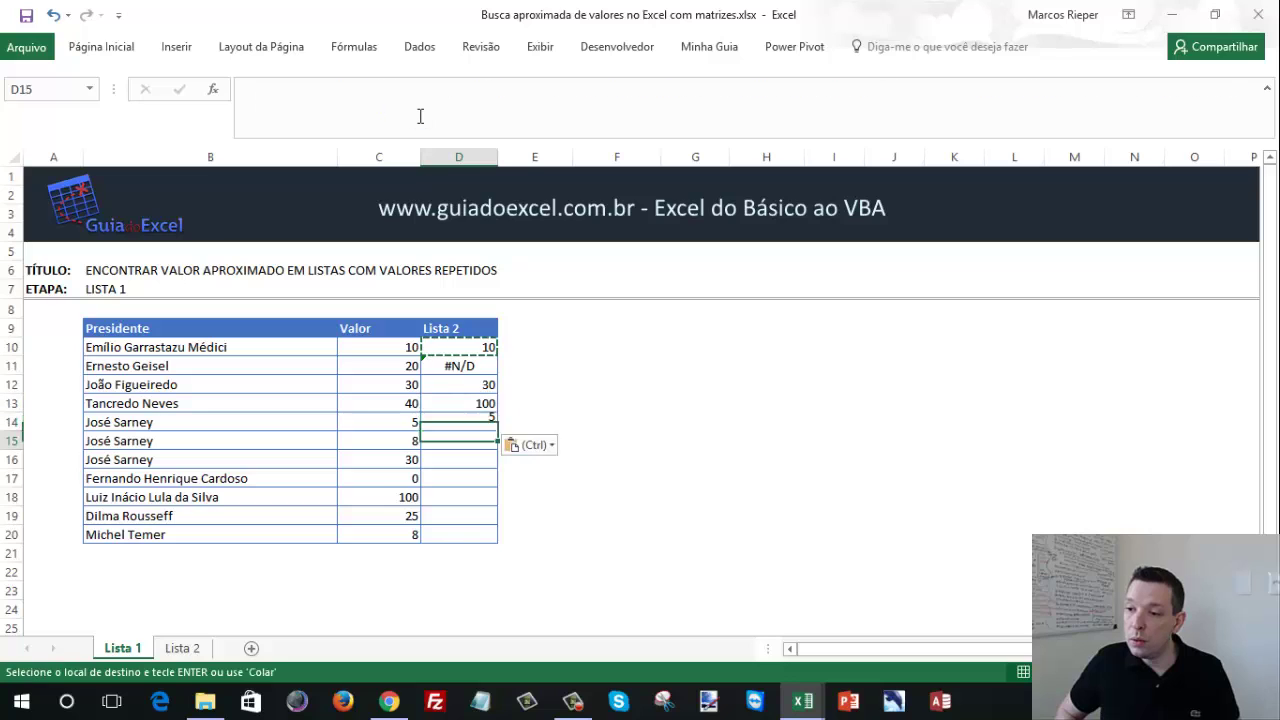
{"action": "key", "text": "Down"}
{"action": "key", "text": "ctrl+v"}
{"action": "key", "text": "Down"}
{"action": "key", "text": "ctrl+v"}
{"action": "key", "text": "Down"}
{"action": "key", "text": "ctrl+v"}
{"action": "key", "text": "Down"}
{"action": "key", "text": "ctrl+v"}
{"action": "key", "text": "ctrl+v"}
{"action": "key", "text": "Down"}
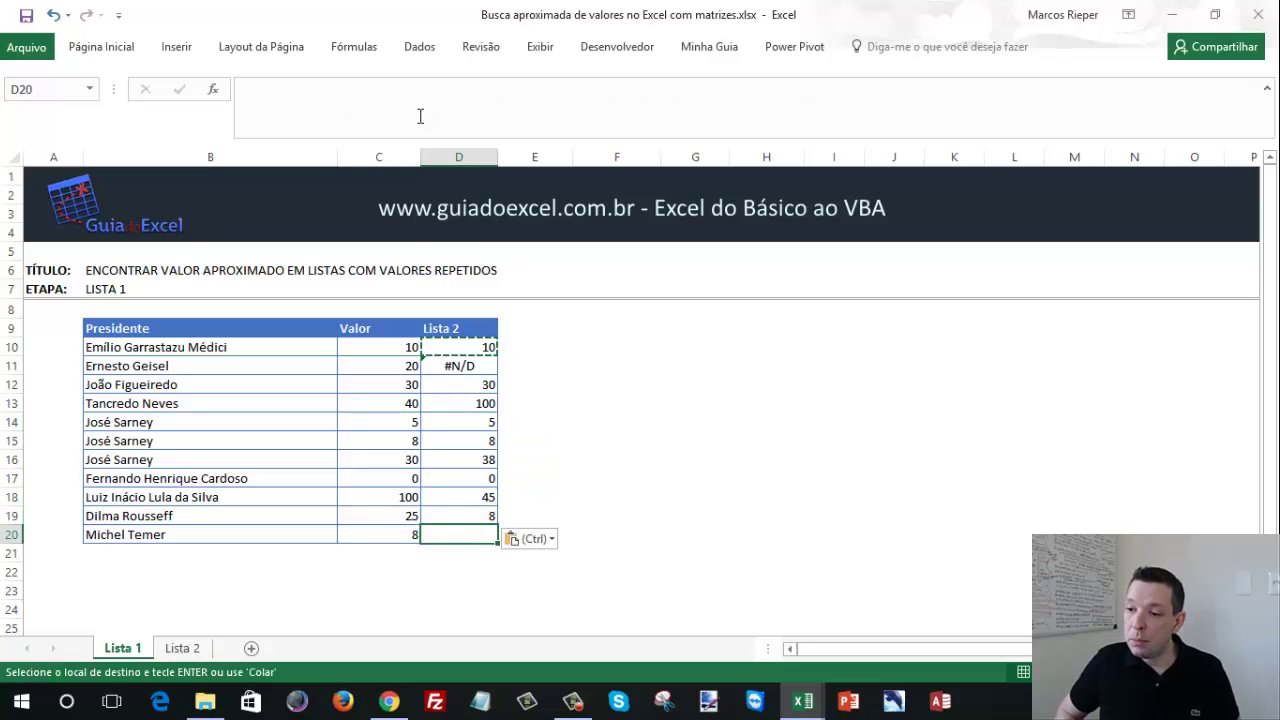
{"action": "key", "text": "ctrl+v"}
{"action": "key", "text": "Up"}
{"action": "key", "text": "Up"}
{"action": "key", "text": "Up"}
{"action": "key", "text": "Up"}
{"action": "key", "text": "Up"}
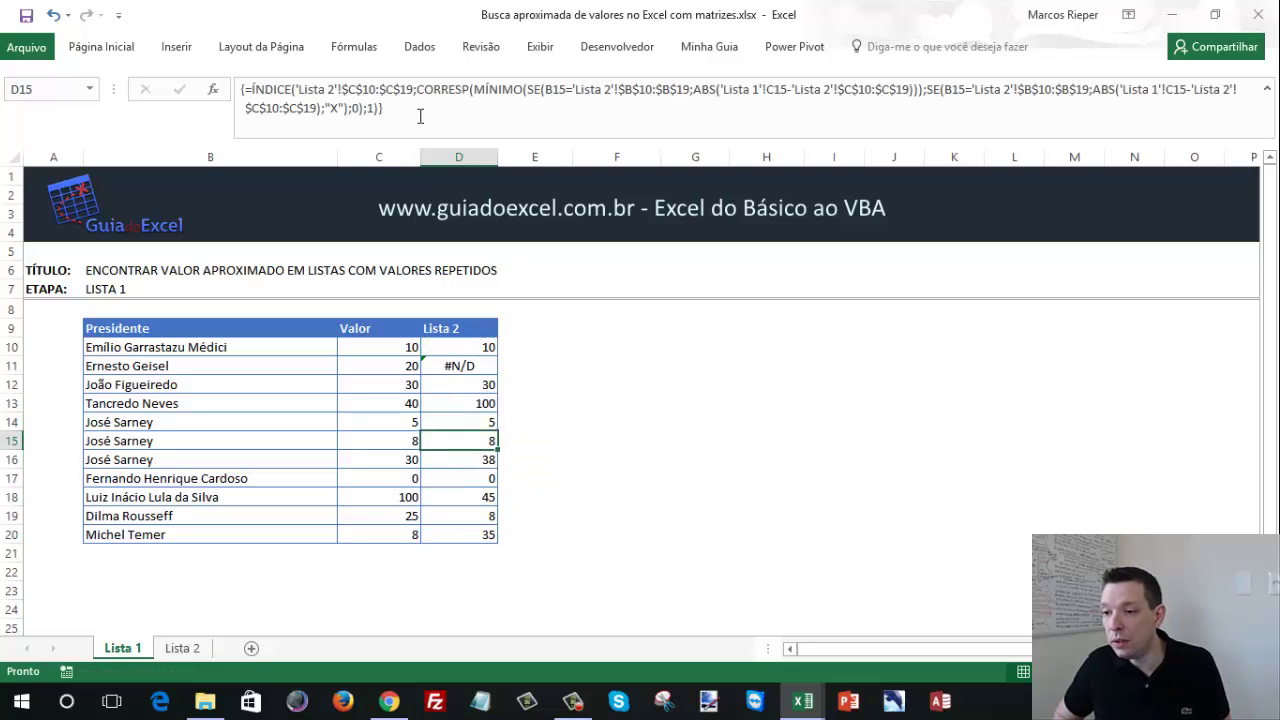
{"action": "key", "text": "Up"}
{"action": "key", "text": "Up"}
{"action": "key", "text": "Up"}
{"action": "key", "text": "Up"}
{"action": "key", "text": "Escape"}
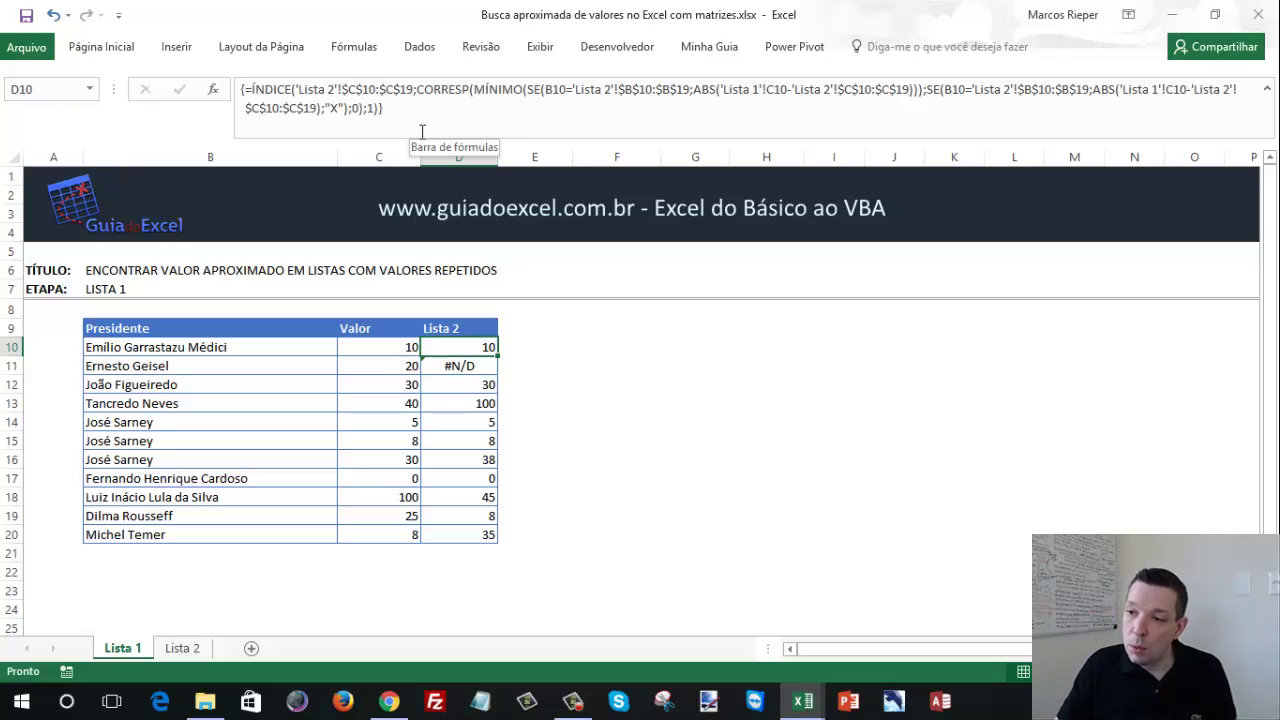
Step: Wrap D10's formula as SEERRO(ÍNDICE(...);"") and re-enter it as an array formula
{"action": "left_click", "coordinate": [253, 88]}
{"action": "type", "text": "SEERRO"}
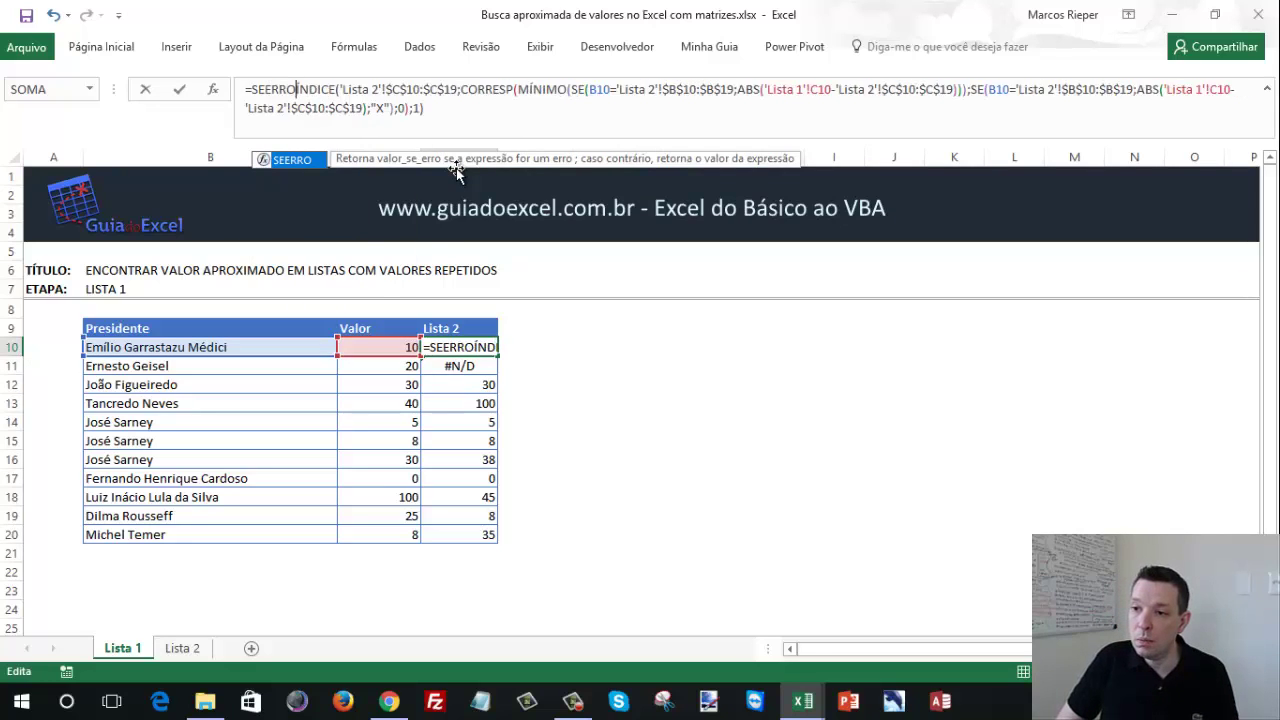
{"action": "type", "text": "("}
{"action": "key", "text": "End"}
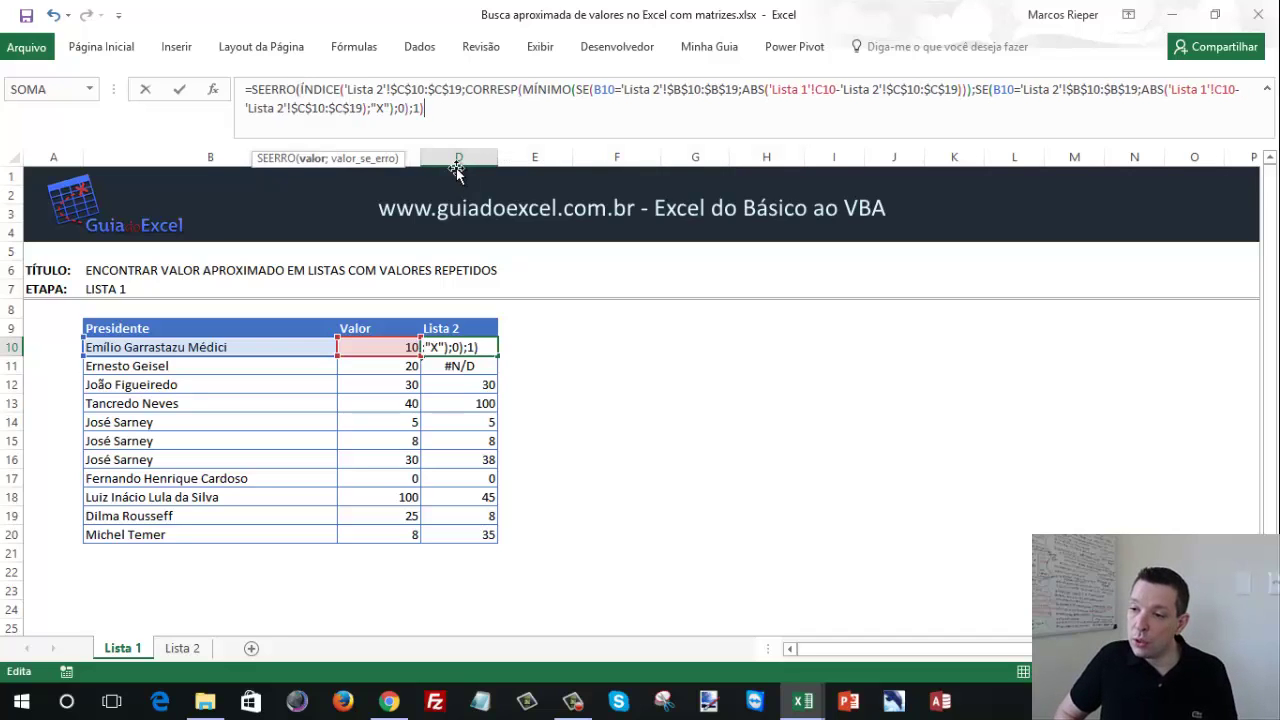
{"action": "type", "text": ";\""}
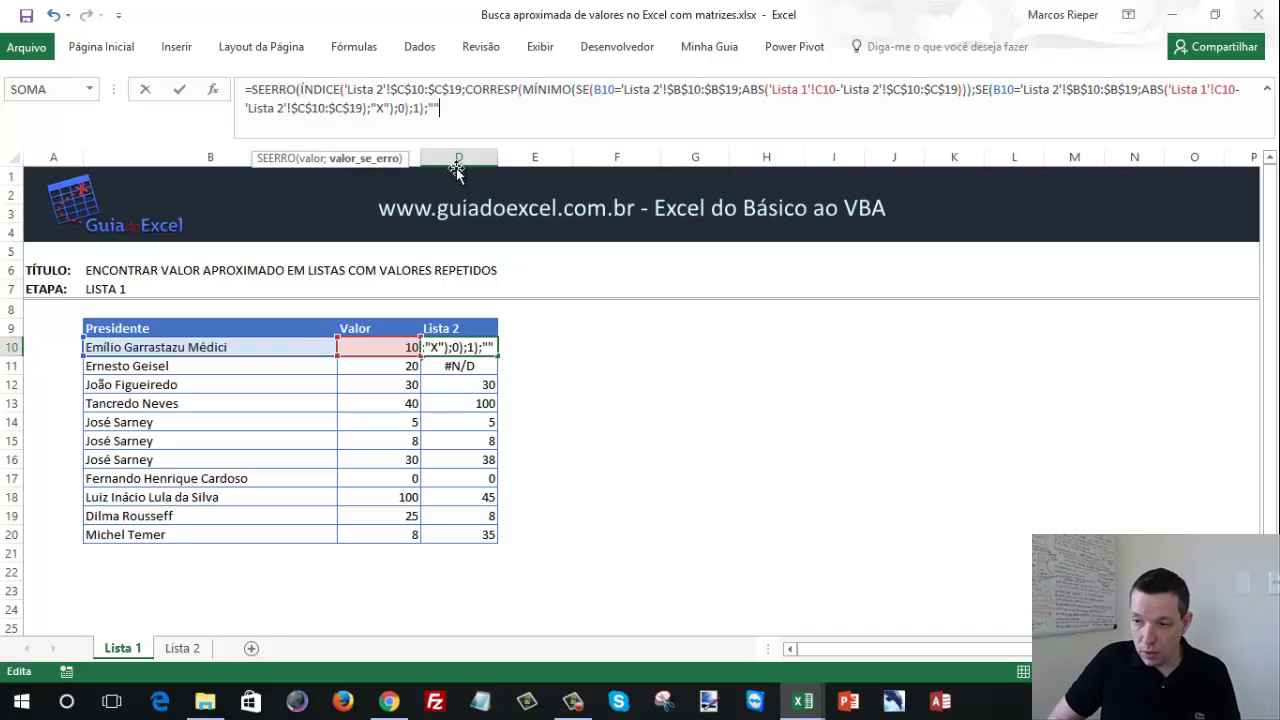
{"action": "key", "text": "ctrl+Return"}
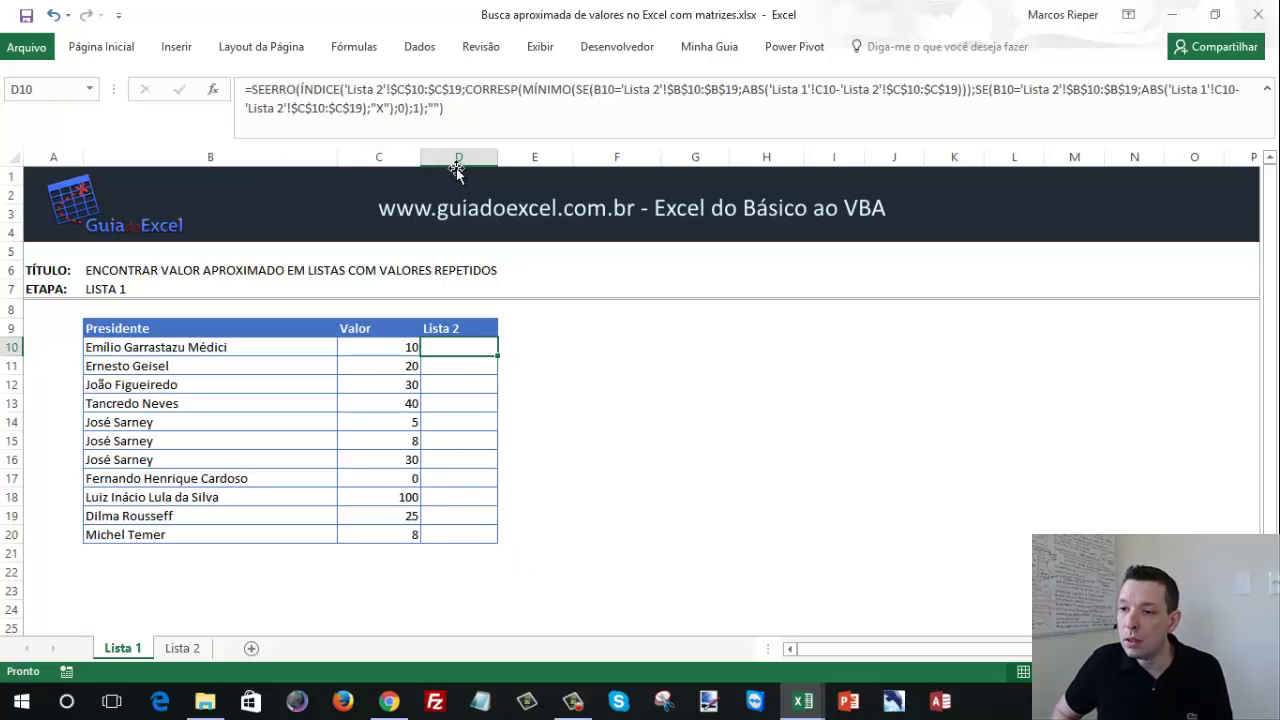
{"action": "key", "text": "F2"}
{"action": "key", "text": "ctrl+shift+Return"}
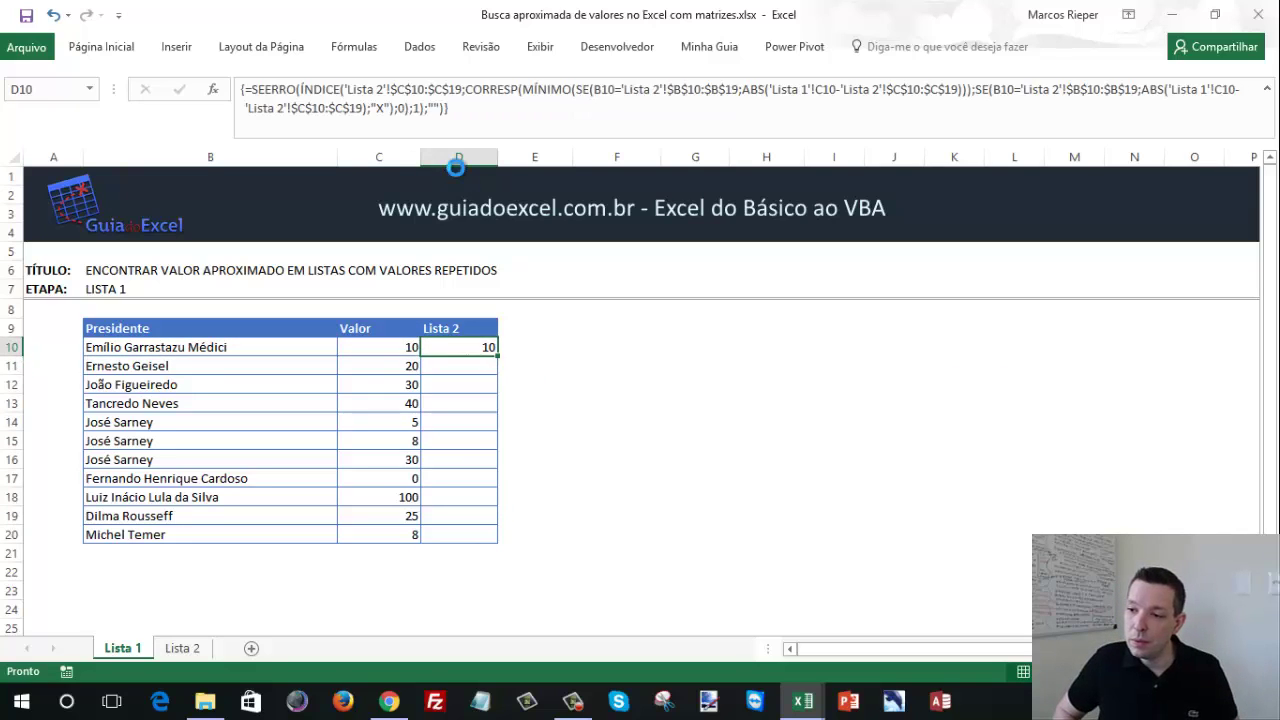
Step: Paste the SEERRO formula into D11 through D20, leaving D11 blank
{"action": "key", "text": "ctrl+c"}
{"action": "key", "text": "Down"}
{"action": "key", "text": "ctrl+v"}
{"action": "key", "text": "Down"}
{"action": "key", "text": "ctrl+v"}
{"action": "key", "text": "ctrl+v"}
{"action": "key", "text": "Down"}
{"action": "key", "text": "ctrl+v"}
{"action": "key", "text": "Down"}
{"action": "key", "text": "ctrl+v"}
{"action": "key", "text": "Down"}
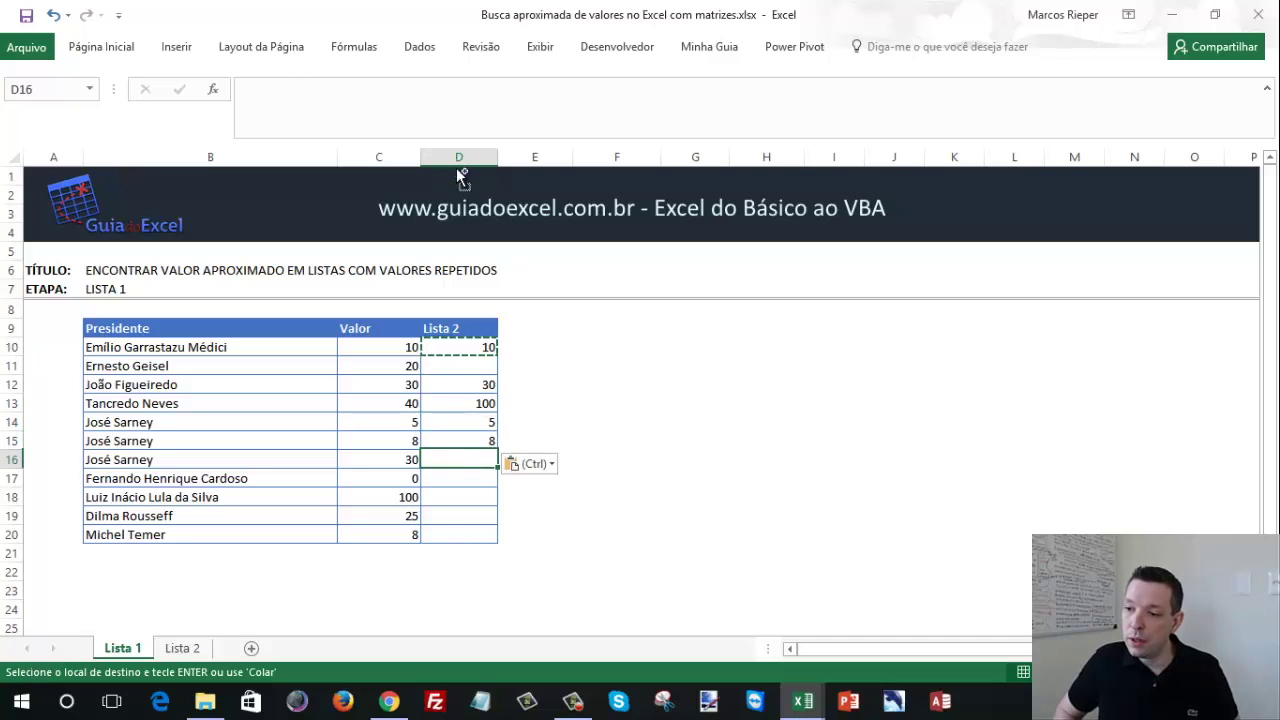
{"action": "key", "text": "ctrl+v"}
{"action": "key", "text": "Down"}
{"action": "key", "text": "ctrl+v"}
{"action": "key", "text": "Down"}
{"action": "key", "text": "ctrl+v"}
{"action": "key", "text": "Down"}
{"action": "key", "text": "ctrl+v"}
{"action": "key", "text": "Down"}
{"action": "key", "text": "ctrl+v"}
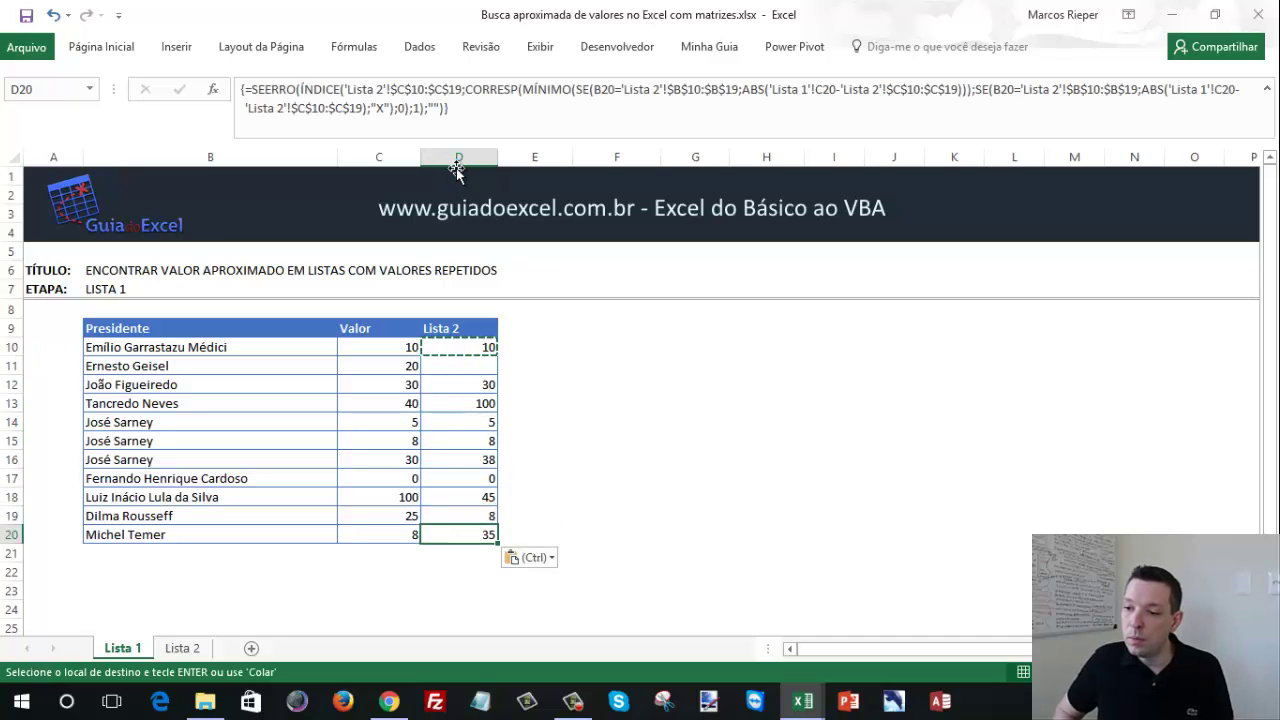
{"action": "key", "text": "Up"}
{"action": "key", "text": "Escape"}
{"action": "key", "text": "Up"}
{"action": "key", "text": "Up"}
{"action": "key", "text": "Up"}
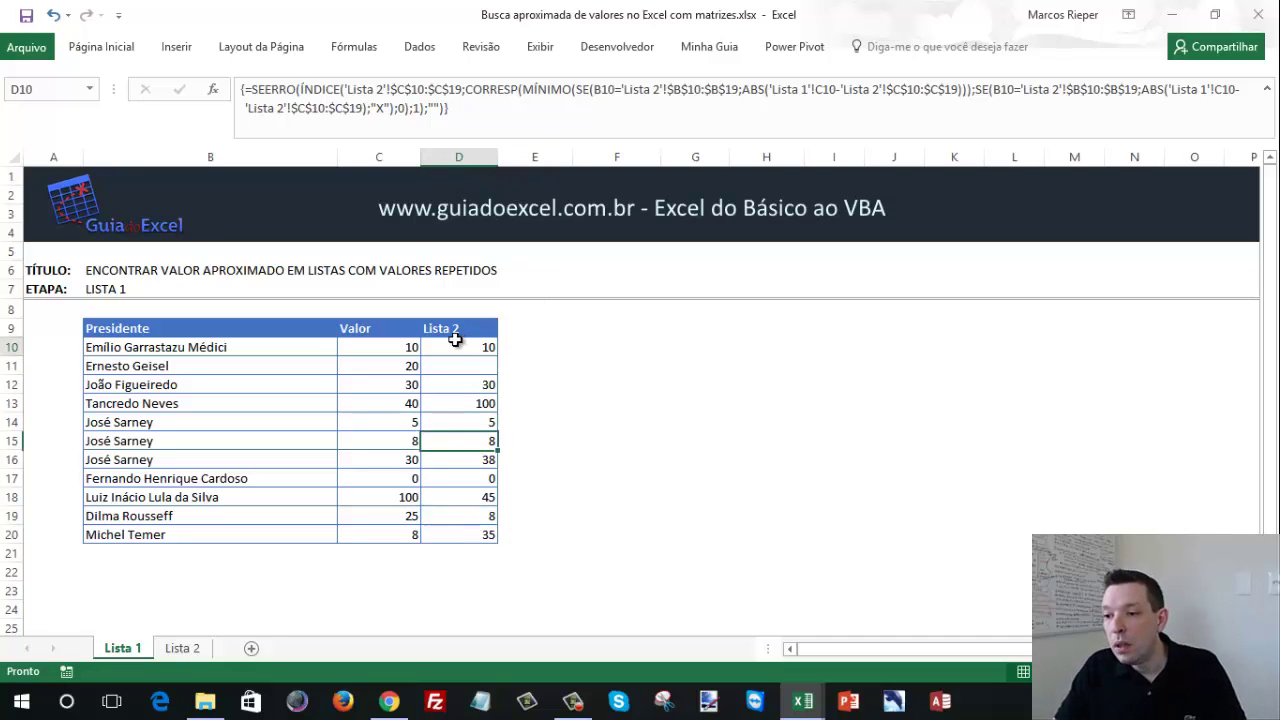
{"action": "key", "text": "Up"}
{"action": "key", "text": "Up"}
{"action": "key", "text": "Up"}
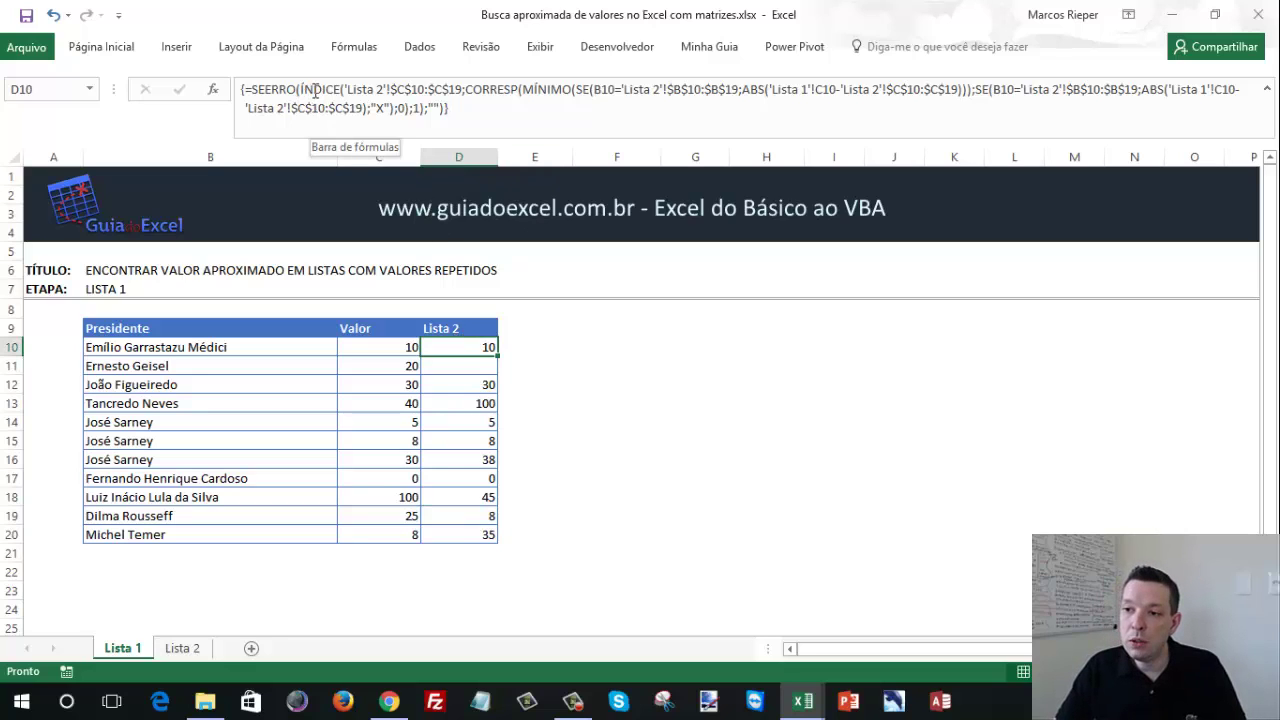
{"action": "left_click", "coordinate": [366, 89]}
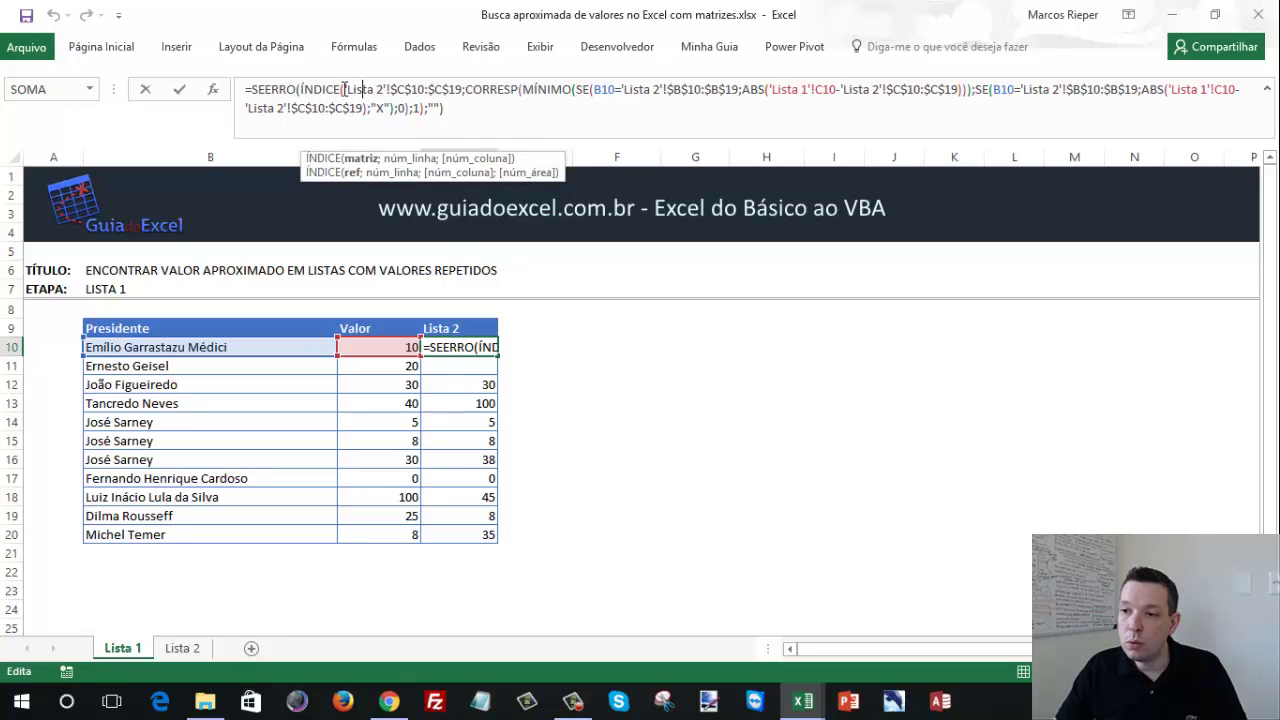
{"action": "left_click_drag", "start_coordinate": [344, 89], "coordinate": [467, 89]}
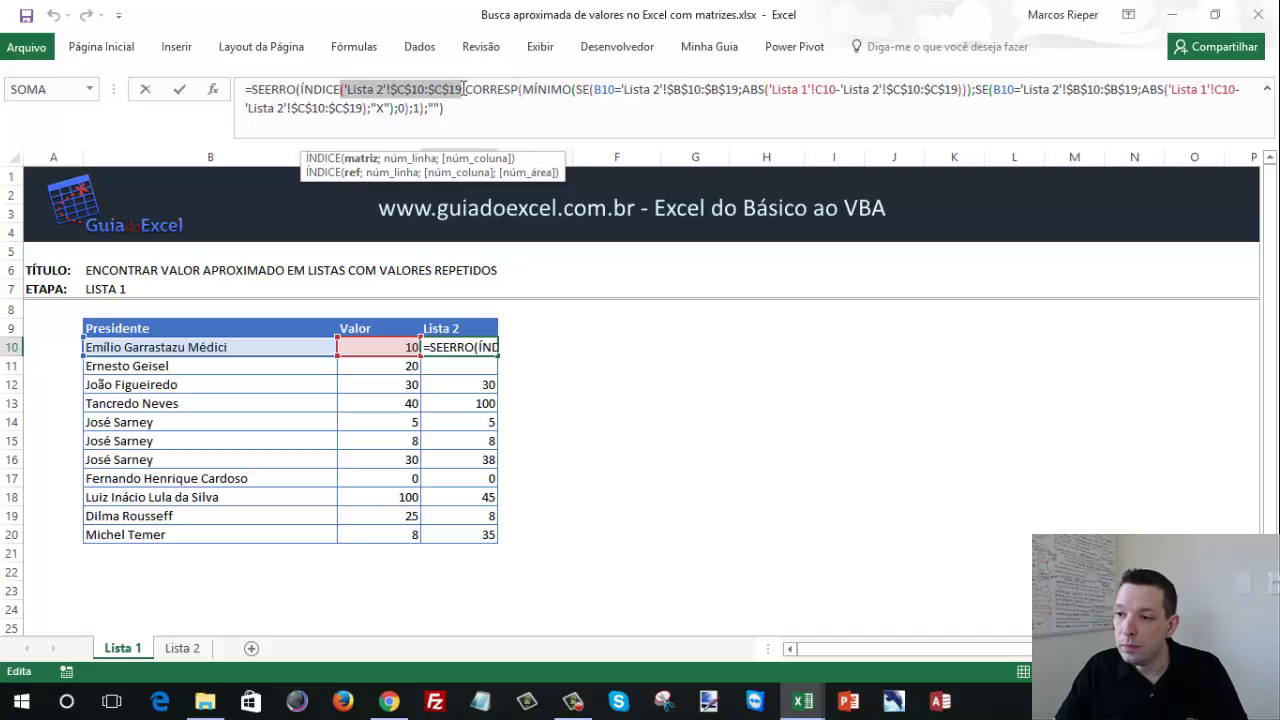
{"action": "key", "text": "F9"}
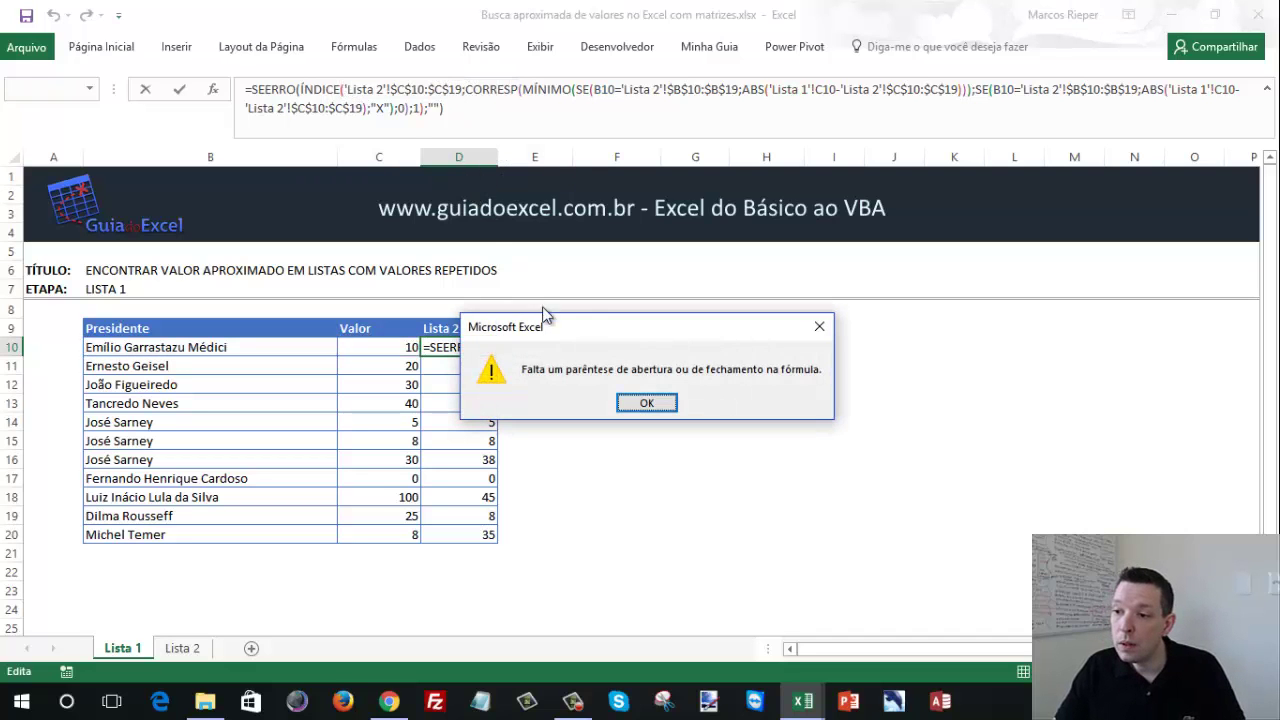
{"action": "key", "text": "Return"}
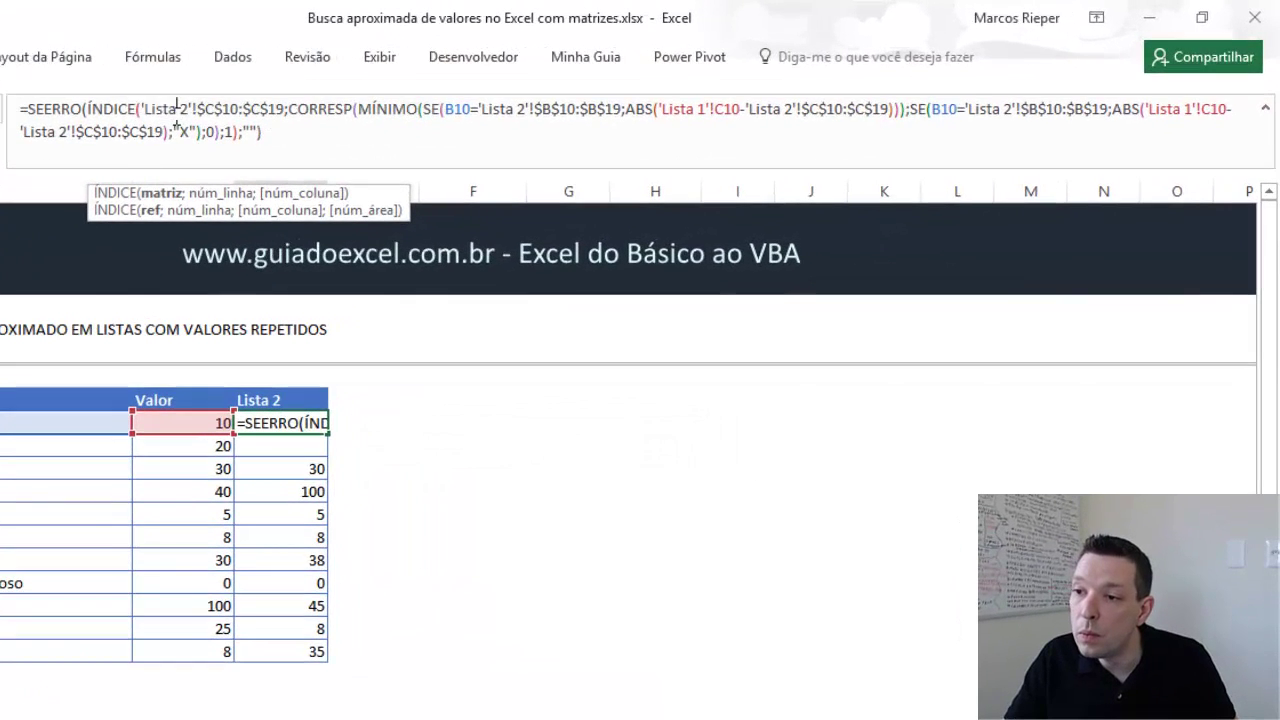
{"action": "left_click_drag", "start_coordinate": [141, 110], "coordinate": [287, 108]}
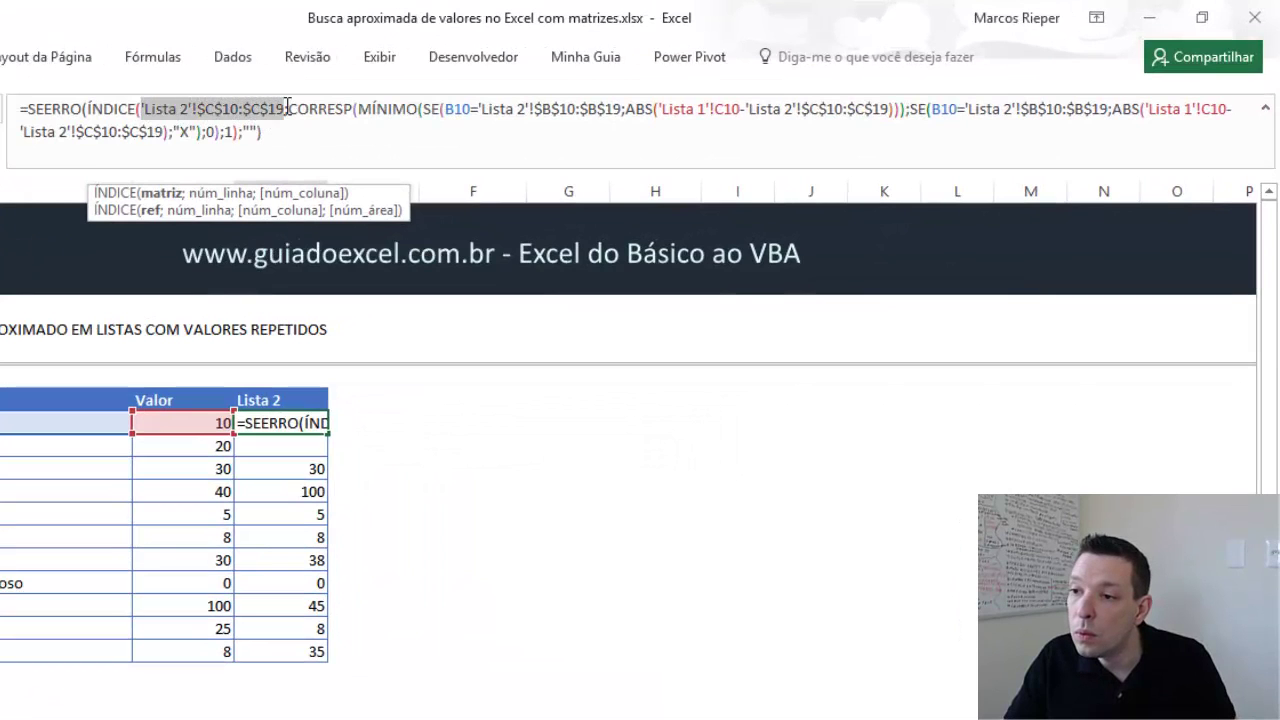
{"action": "key", "text": "F9"}
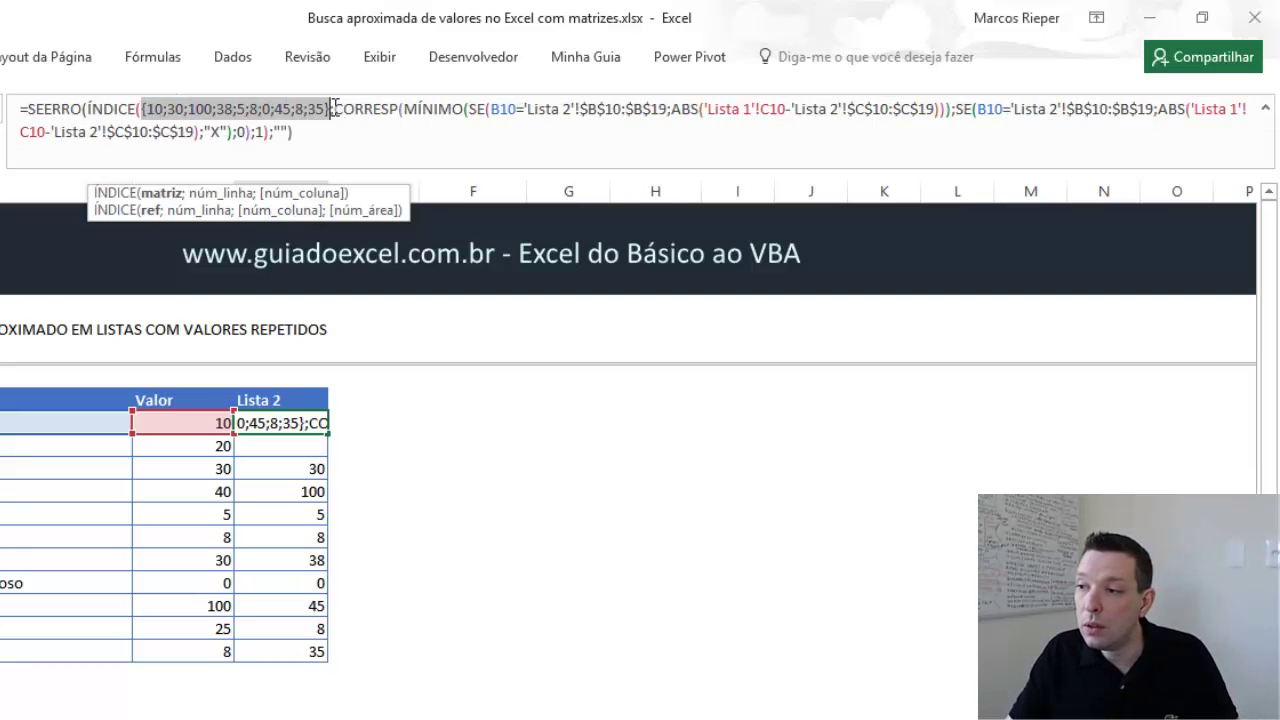
{"action": "left_click_drag", "start_coordinate": [335, 108], "coordinate": [920, 108]}
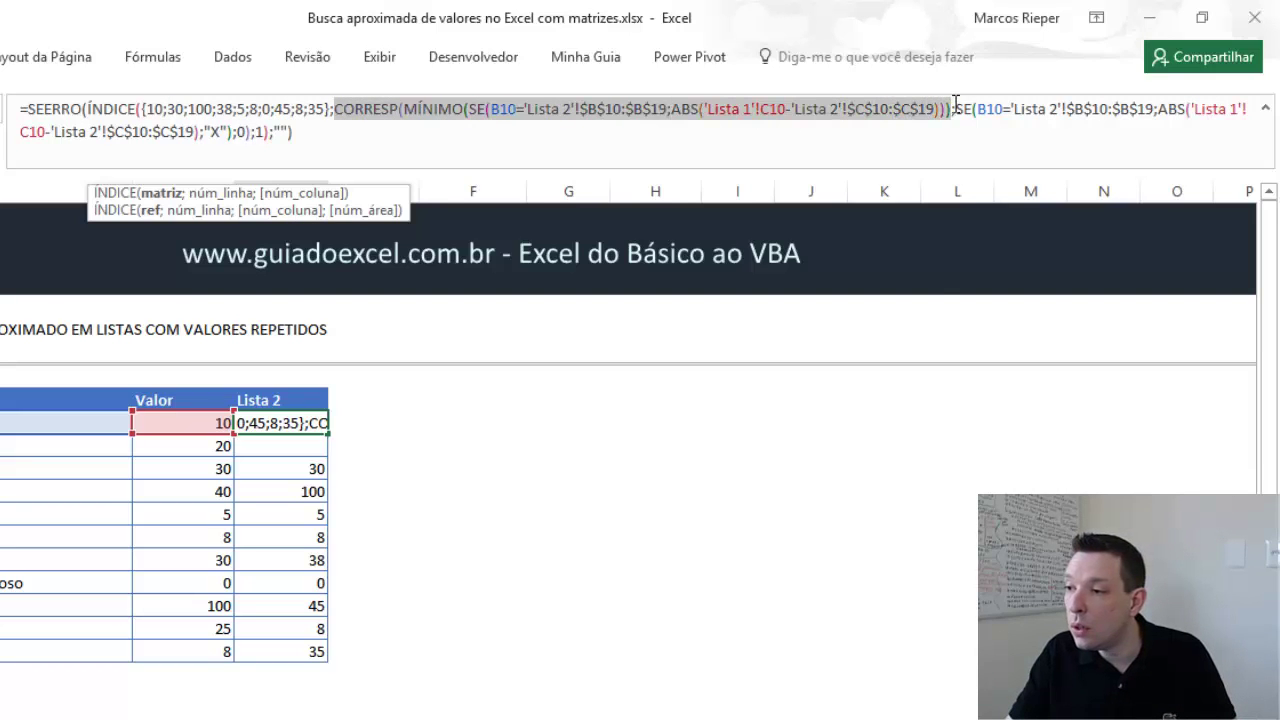
{"action": "key", "text": "F9"}
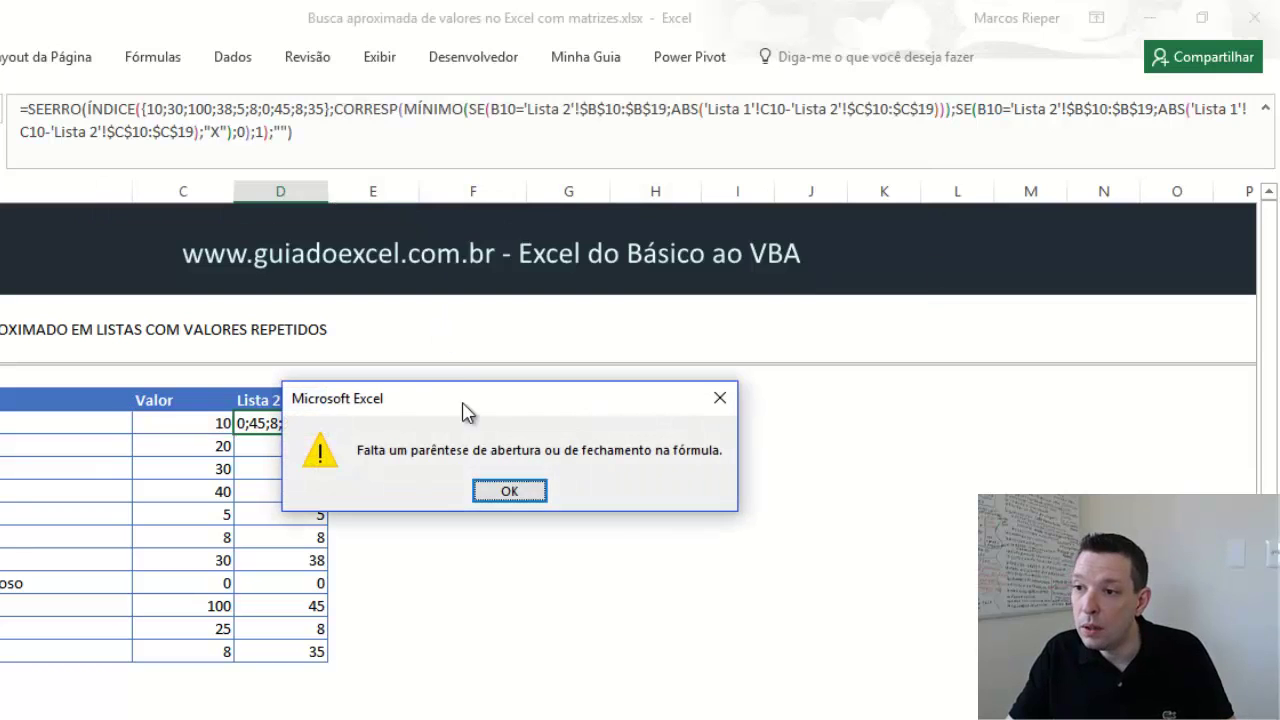
{"action": "left_click", "coordinate": [509, 491]}
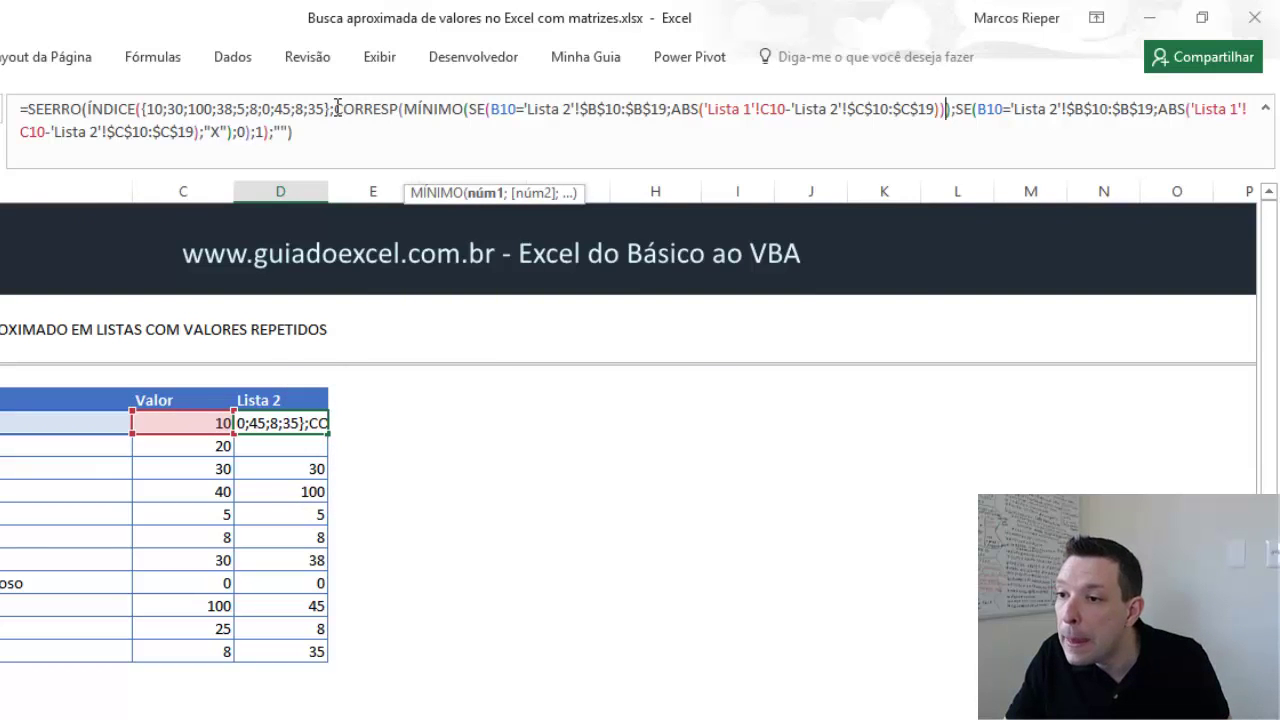
{"action": "left_click_drag", "start_coordinate": [359, 121], "coordinate": [275, 134]}
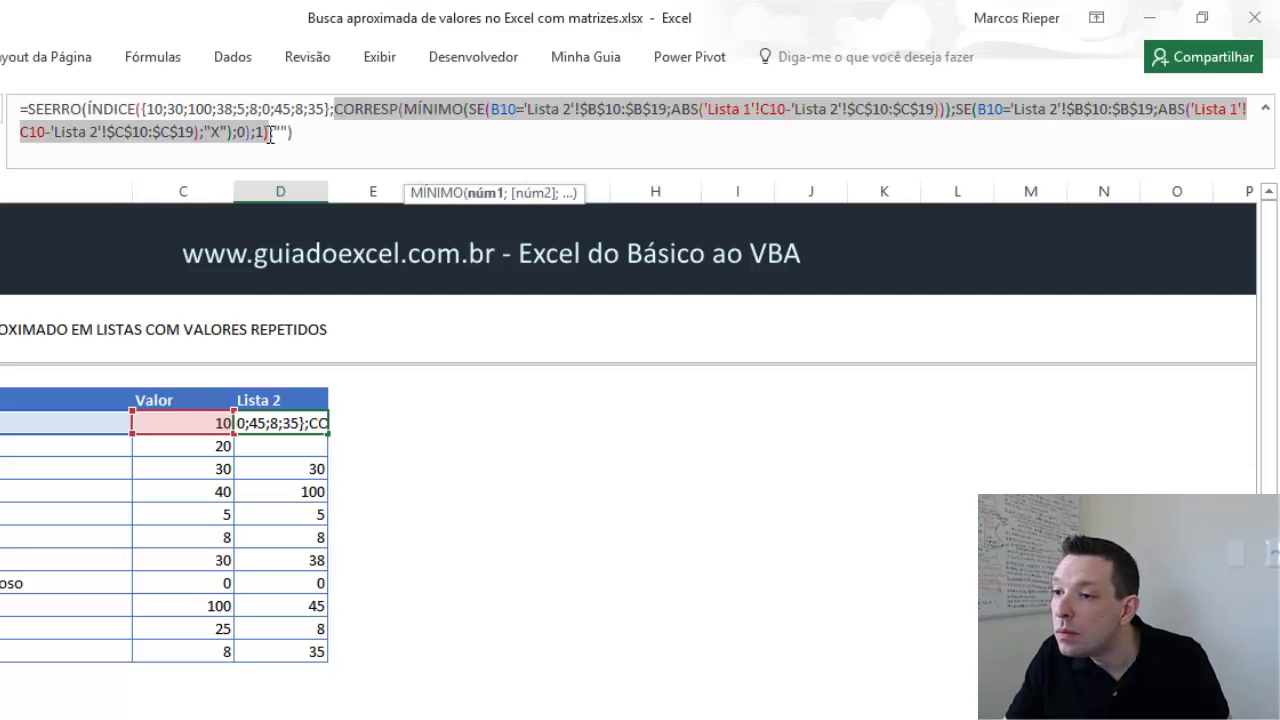
{"action": "left_click_drag", "start_coordinate": [334, 108], "coordinate": [952, 108]}
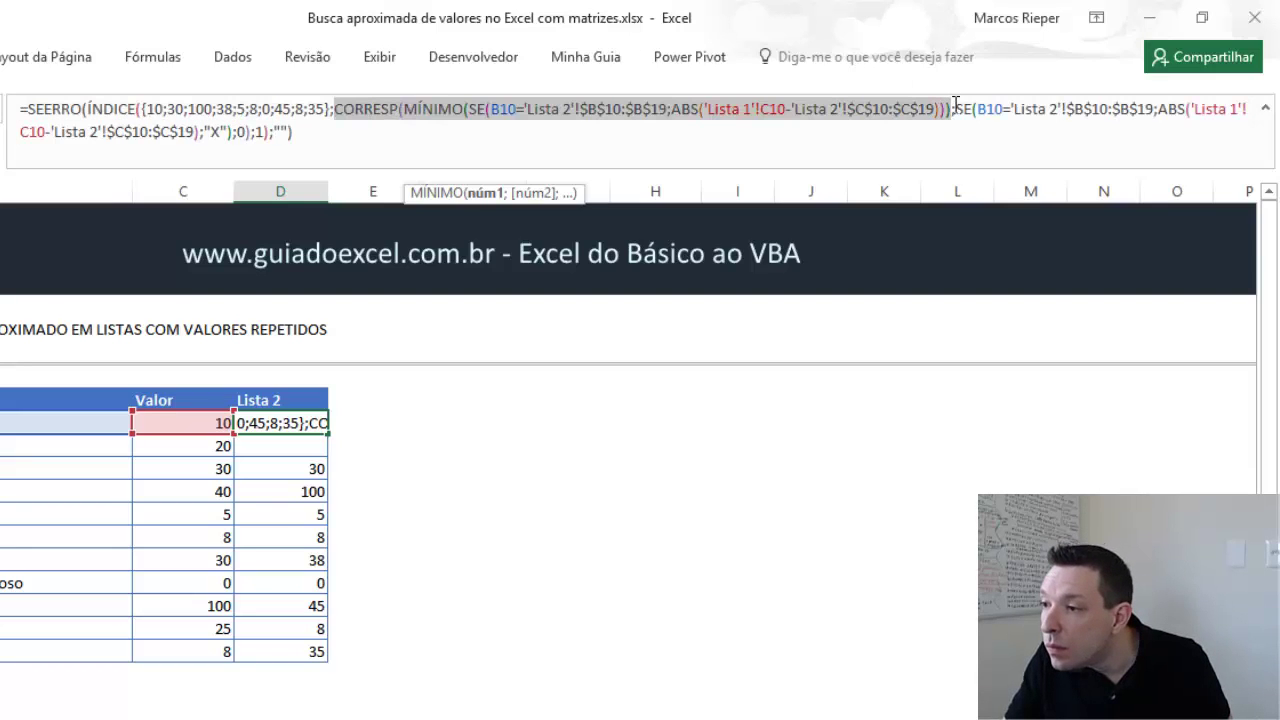
{"action": "left_click_drag", "start_coordinate": [334, 108], "coordinate": [230, 133]}
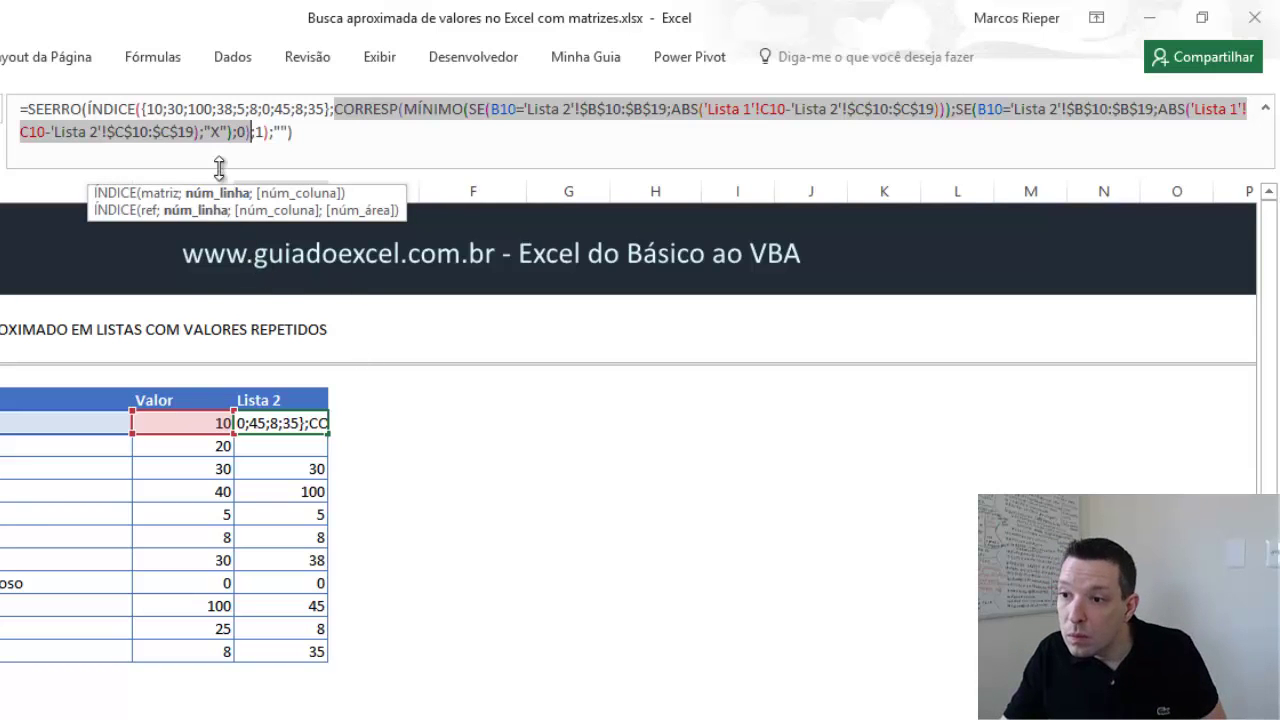
{"action": "type", "text": "10;30;100;38;5;8;0;45;8;35};1"}
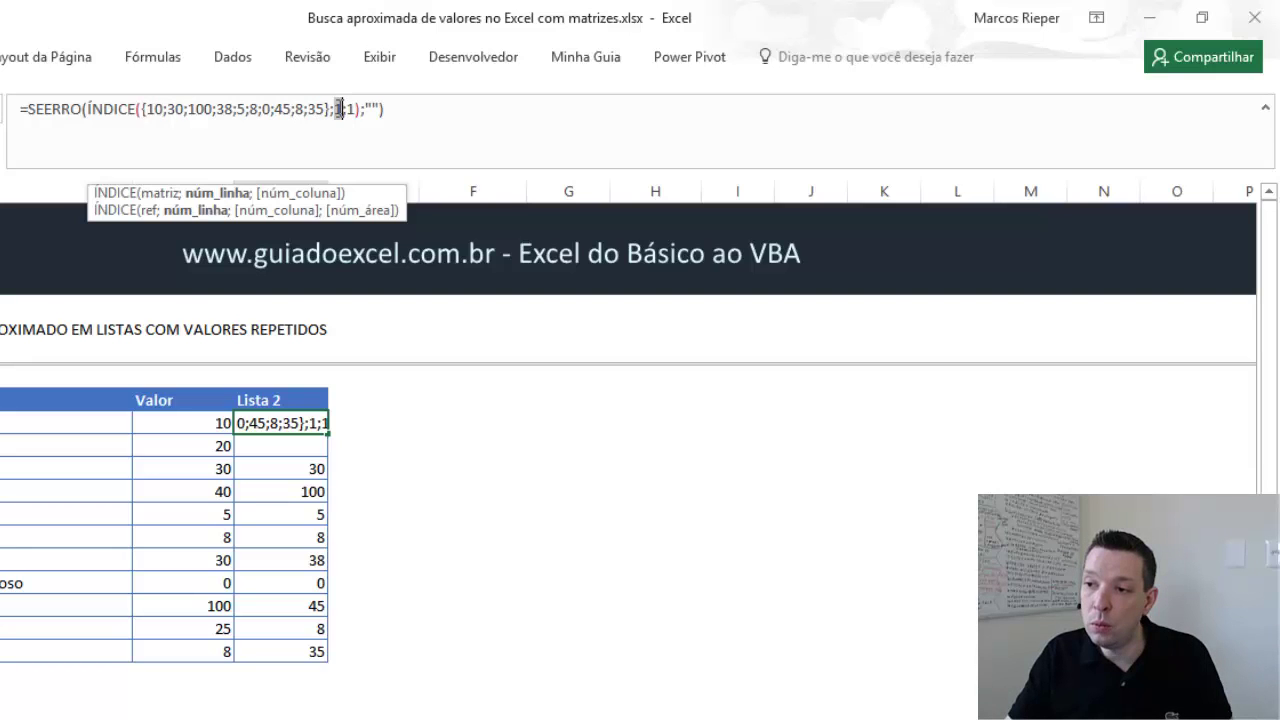
{"action": "left_click", "coordinate": [354, 109]}
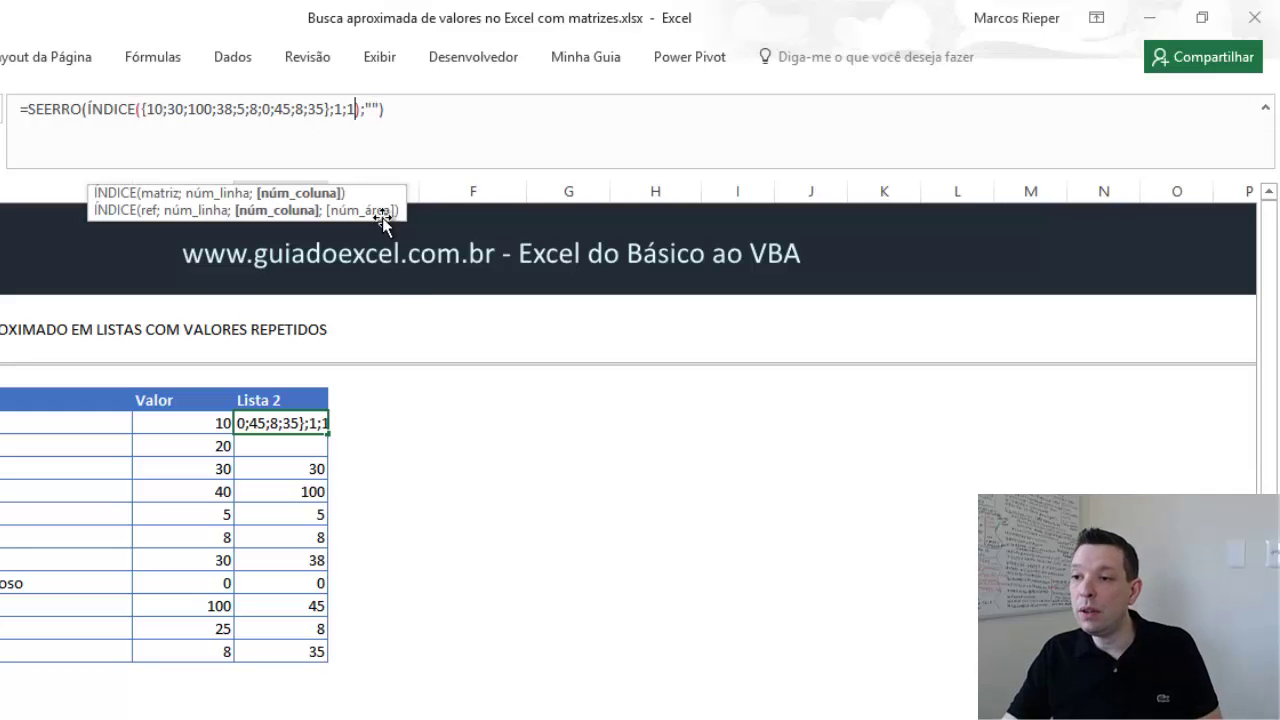
{"action": "key", "text": "Escape"}
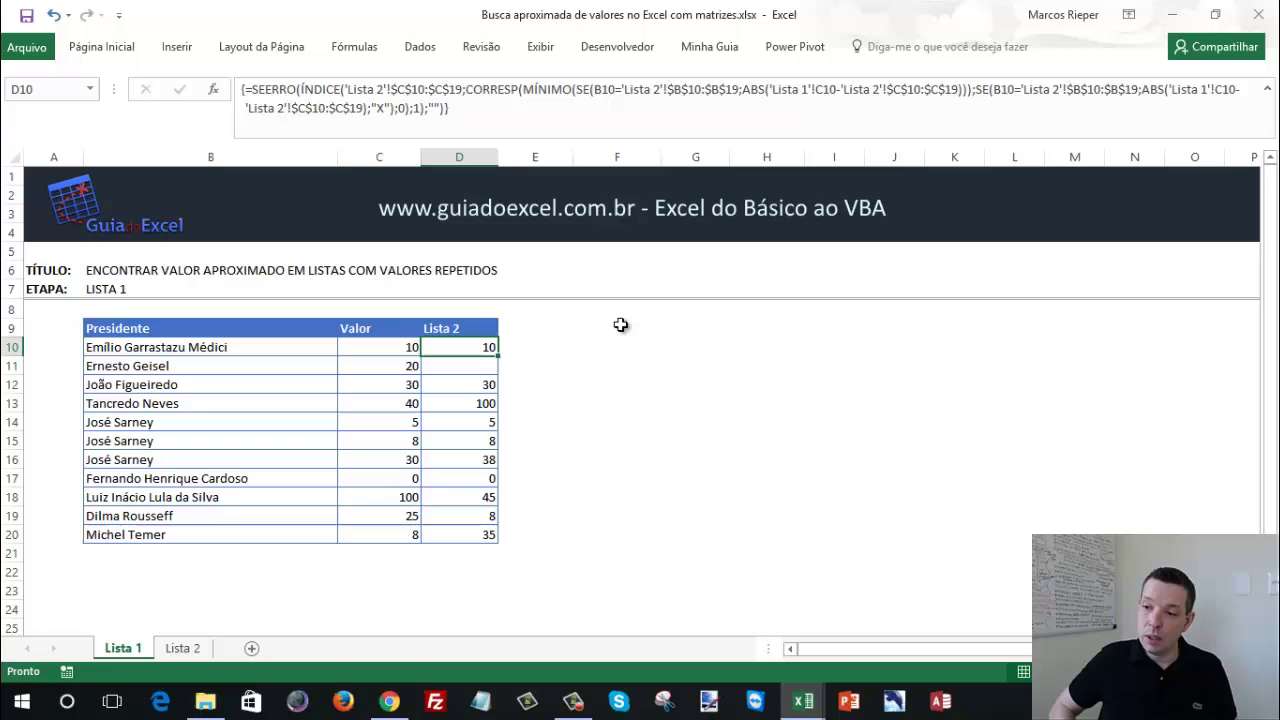
{"action": "key", "text": "Down"}
{"action": "key", "text": "Down"}
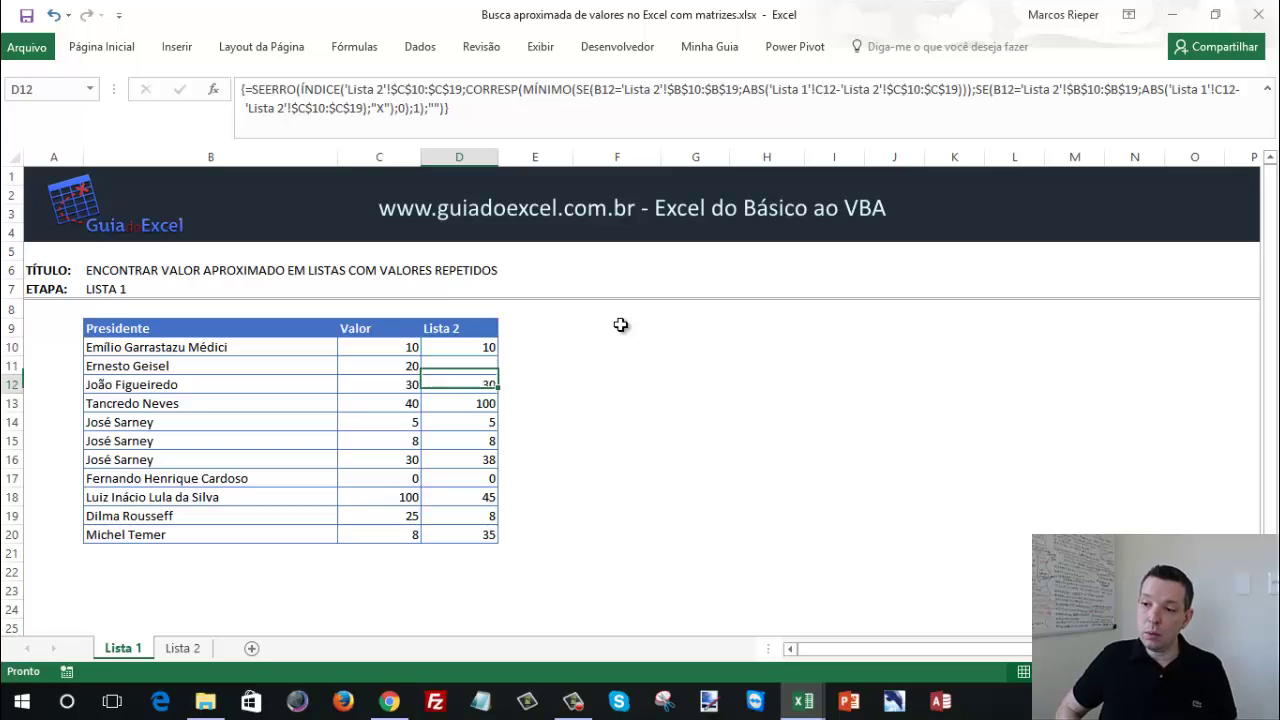